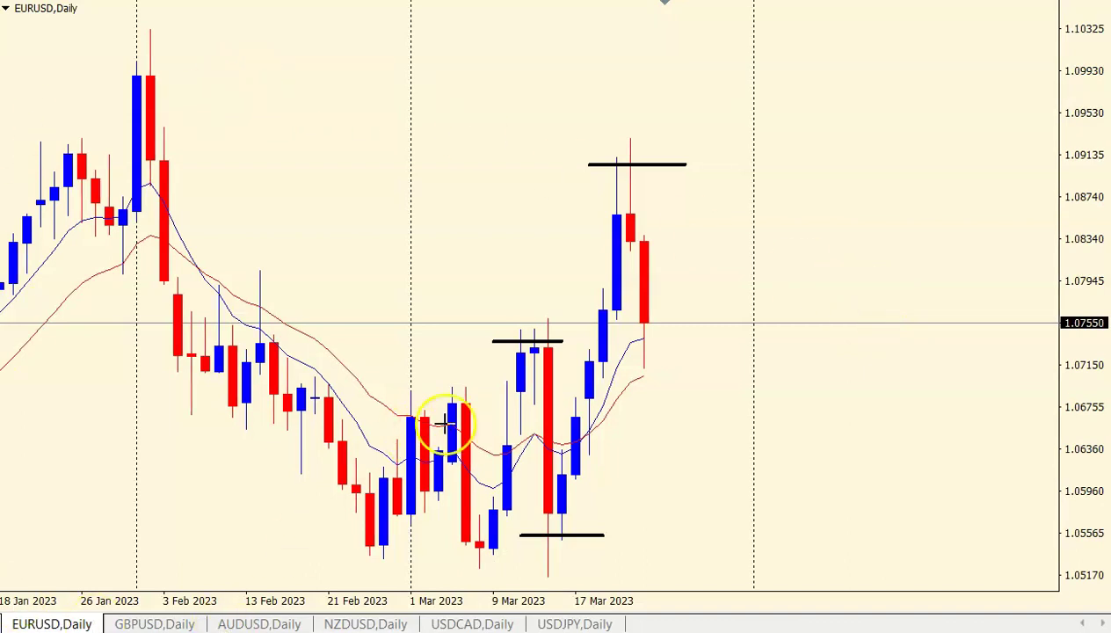
Step: Circle in blue the two swing highs and the swing low at the three black level lines on the EURUSD daily chart
left_click_drag(508, 340, 519, 338)
left_click_drag(550, 518, 508, 520)
mouse_move(622, 174)
left_mouse_down()
mouse_move(640, 157)
mouse_move(615, 172)
left_mouse_up()
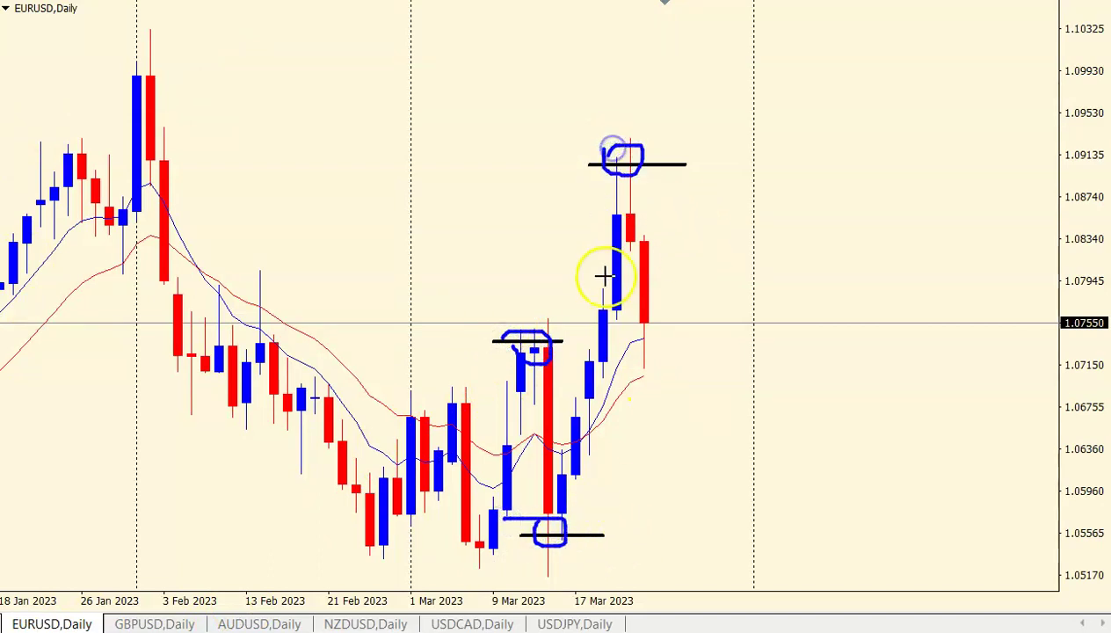
Step: Sketch blue arrows along the latest rally and pullback, then underline and outline the last daily candle's lower wick
mouse_move(563, 429)
left_mouse_down()
mouse_move(590, 183)
mouse_move(573, 197)
mouse_move(596, 175)
mouse_move(604, 206)
left_mouse_up()
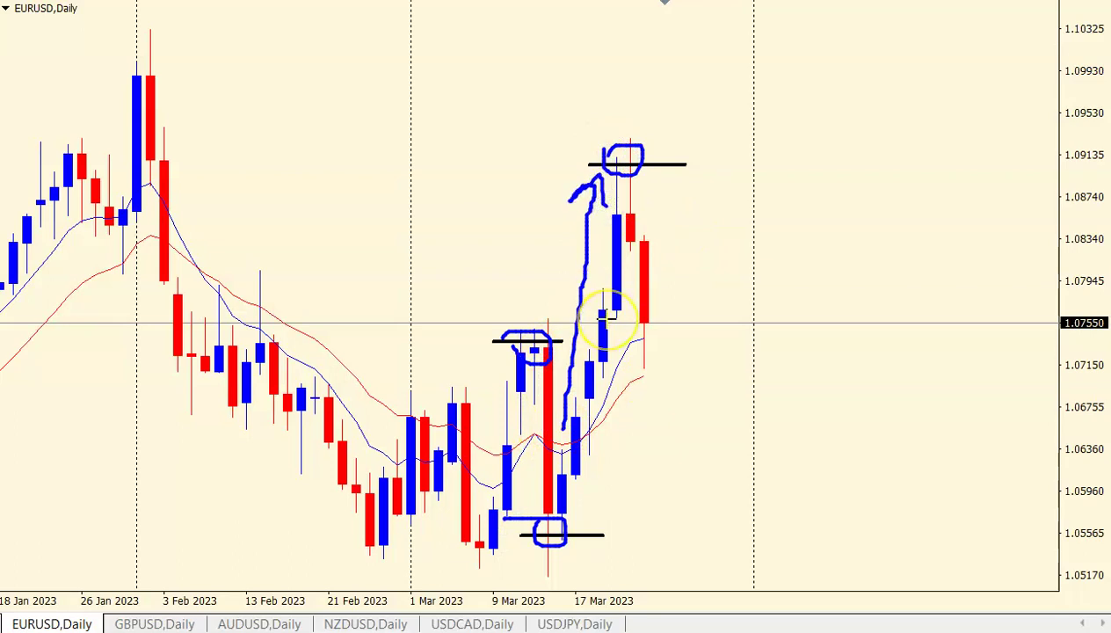
mouse_move(648, 175)
left_mouse_down()
mouse_move(664, 282)
mouse_move(658, 320)
mouse_move(678, 317)
left_mouse_up()
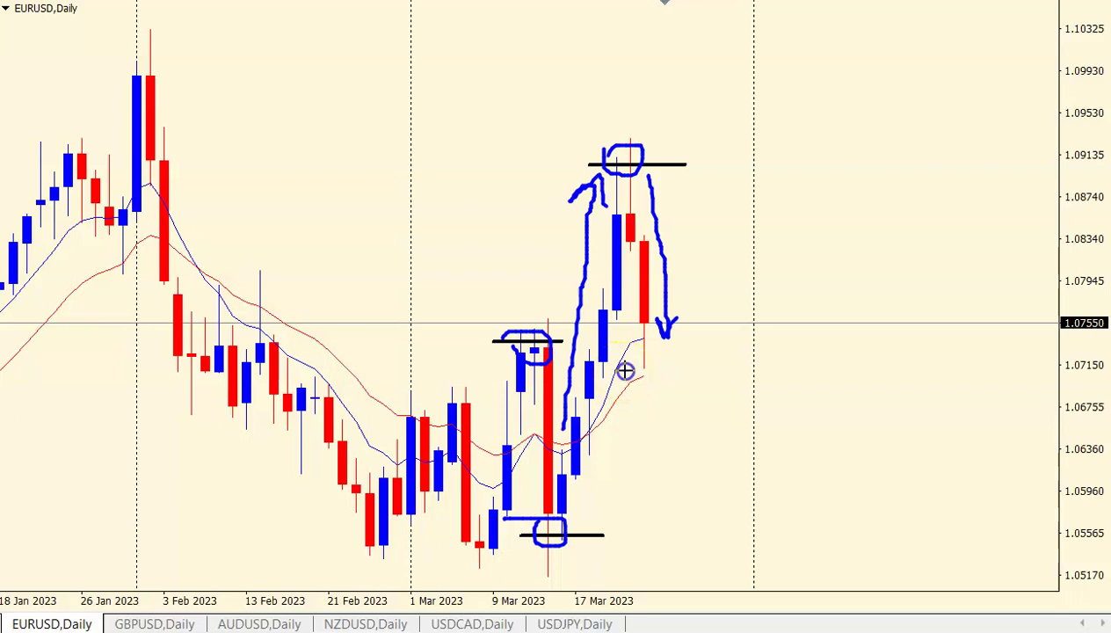
left_click_drag(625, 372, 683, 371)
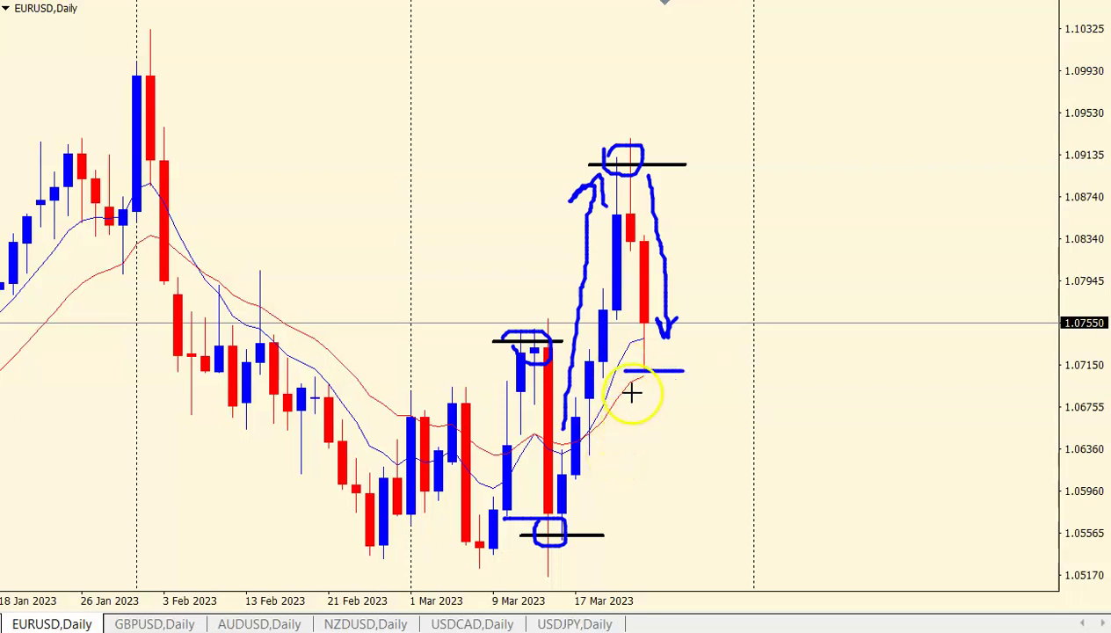
mouse_move(638, 325)
left_mouse_down()
mouse_move(630, 369)
mouse_move(645, 323)
left_mouse_up()
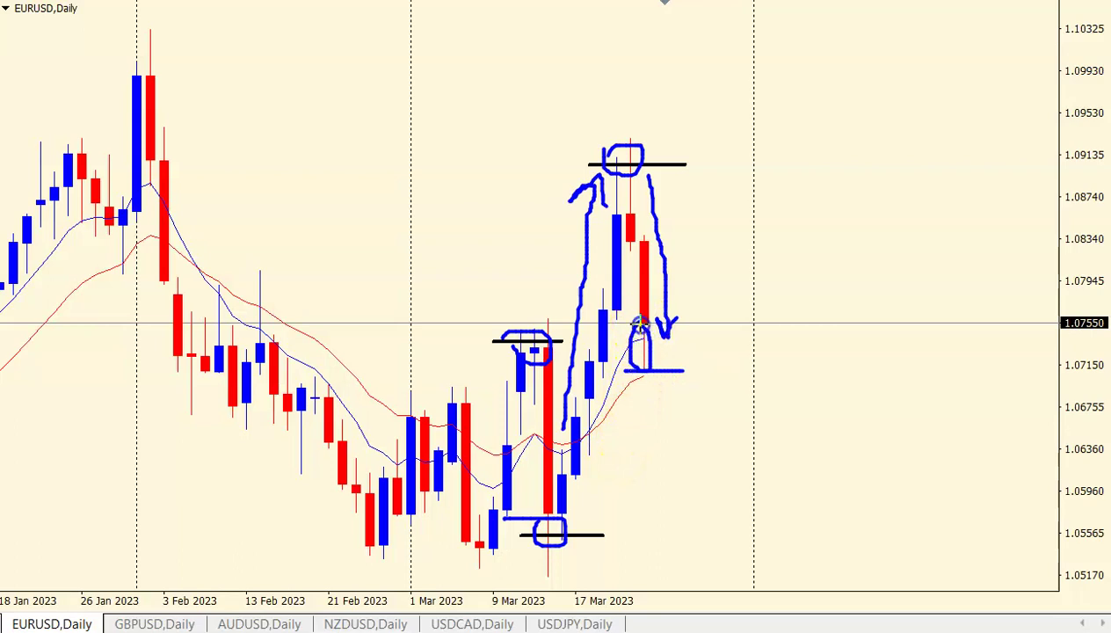
Step: Clear the pen marks, sketch one rising blue arrow starting beside the lowest level line, and erase it
left_click(677, 26)
mouse_move(618, 528)
left_mouse_down()
mouse_move(704, 327)
mouse_move(721, 391)
left_mouse_up()
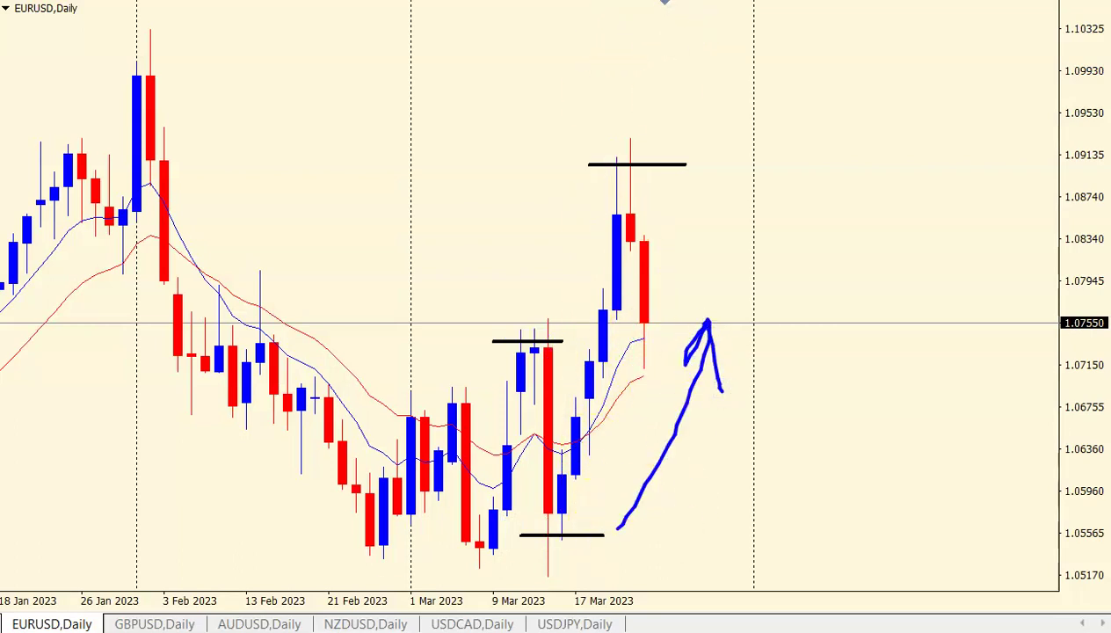
key("Escape")
Step: Switch EURUSD to H4, trace the stepped rally and the following drop in blue, and erase the tracing
left_click(297, 2)
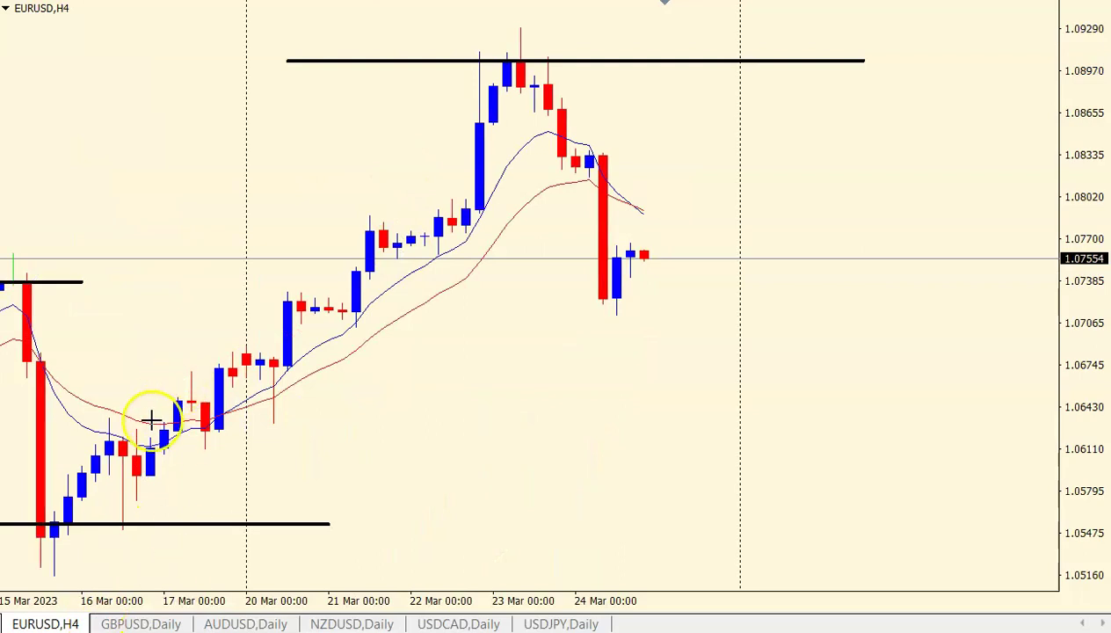
mouse_move(150, 434)
left_mouse_down()
mouse_move(192, 396)
mouse_move(224, 344)
mouse_move(283, 363)
mouse_move(309, 287)
mouse_move(384, 223)
mouse_move(427, 241)
mouse_move(487, 110)
left_mouse_up()
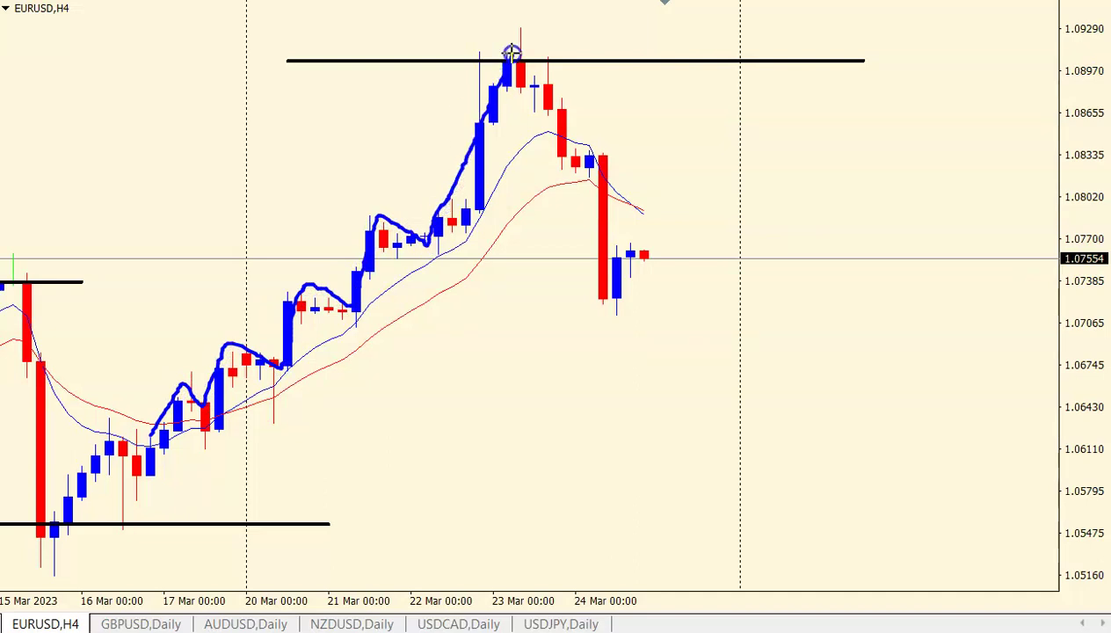
mouse_move(512, 53)
left_mouse_down()
mouse_move(550, 162)
mouse_move(583, 157)
mouse_move(616, 327)
mouse_move(657, 262)
left_mouse_up()
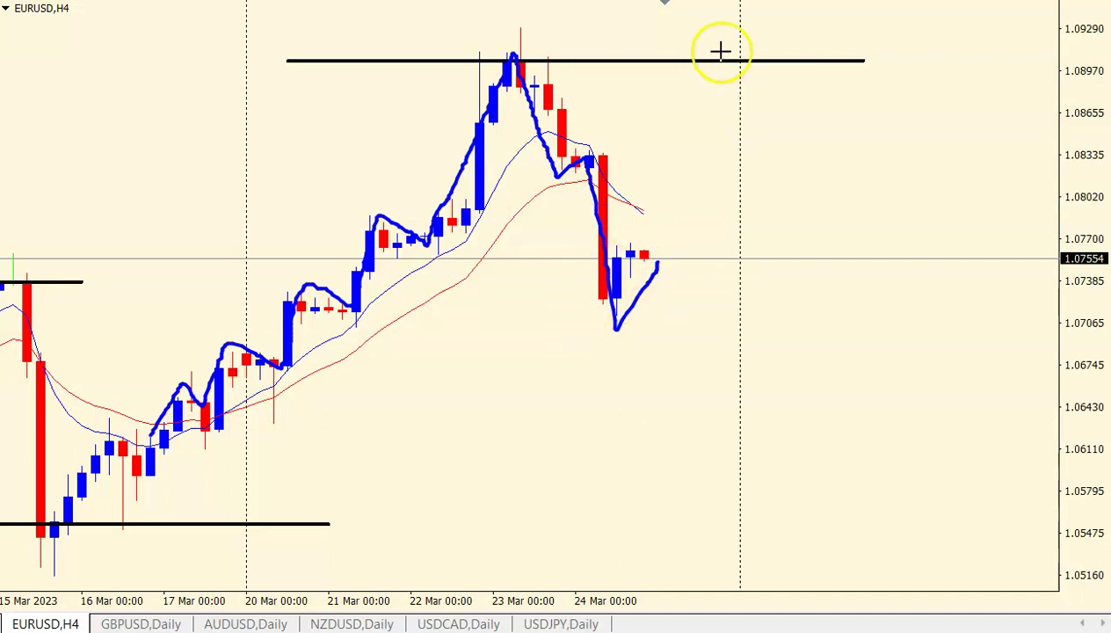
left_click(696, 25)
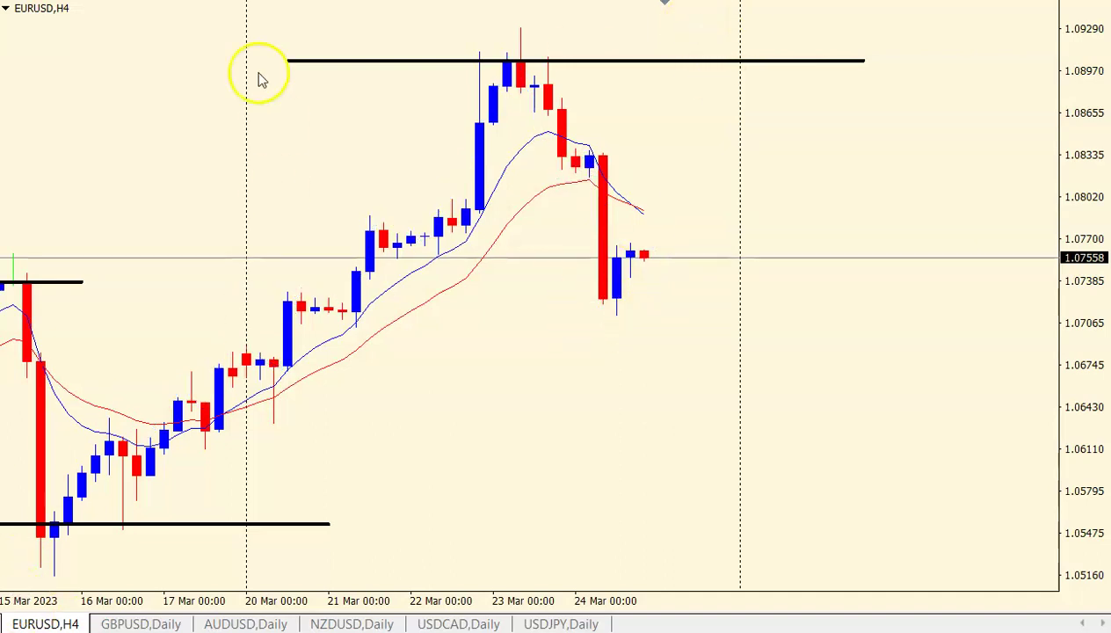
left_click_drag(559, 156, 615, 149)
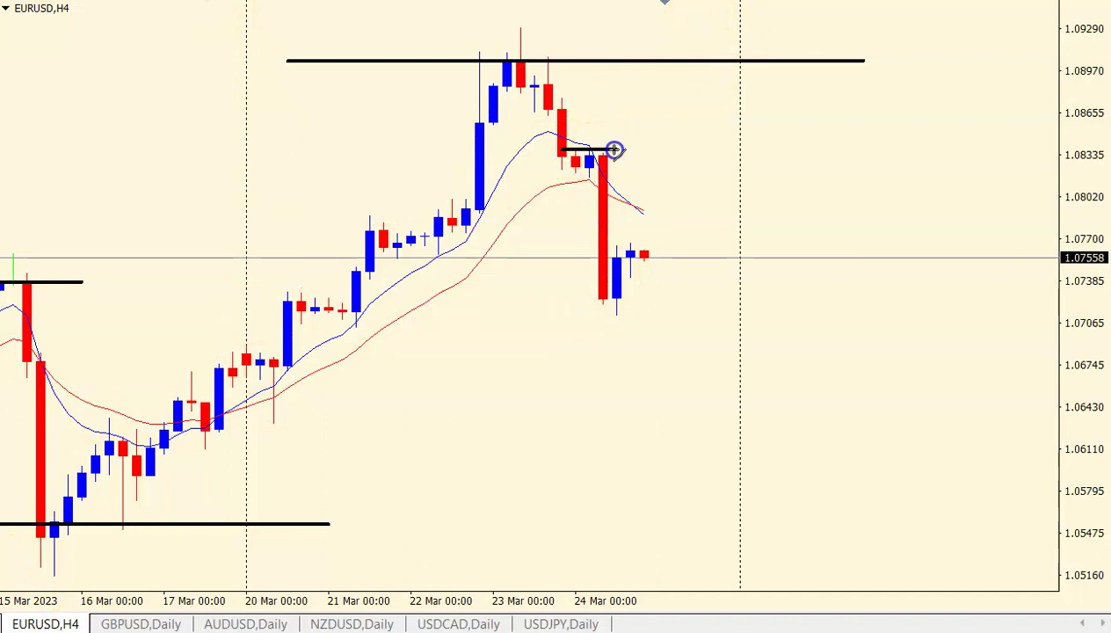
left_click(615, 151)
key("Delete")
Step: Examine the fall from the 24 March high to the latest H4 candle with the crosshair
middle_click(579, 97)
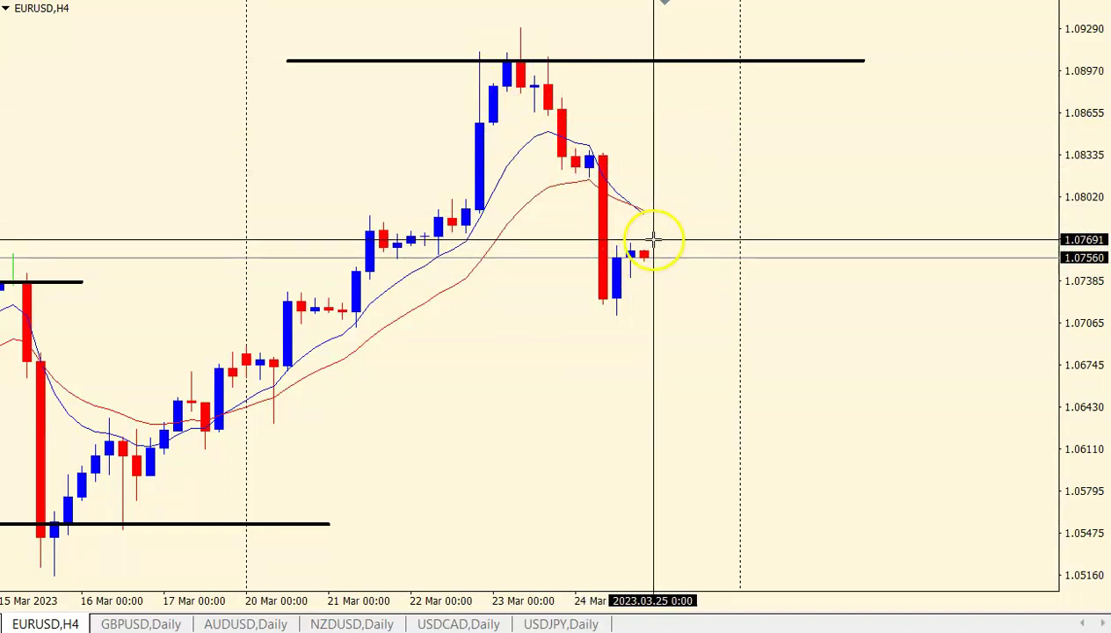
middle_click(686, 257)
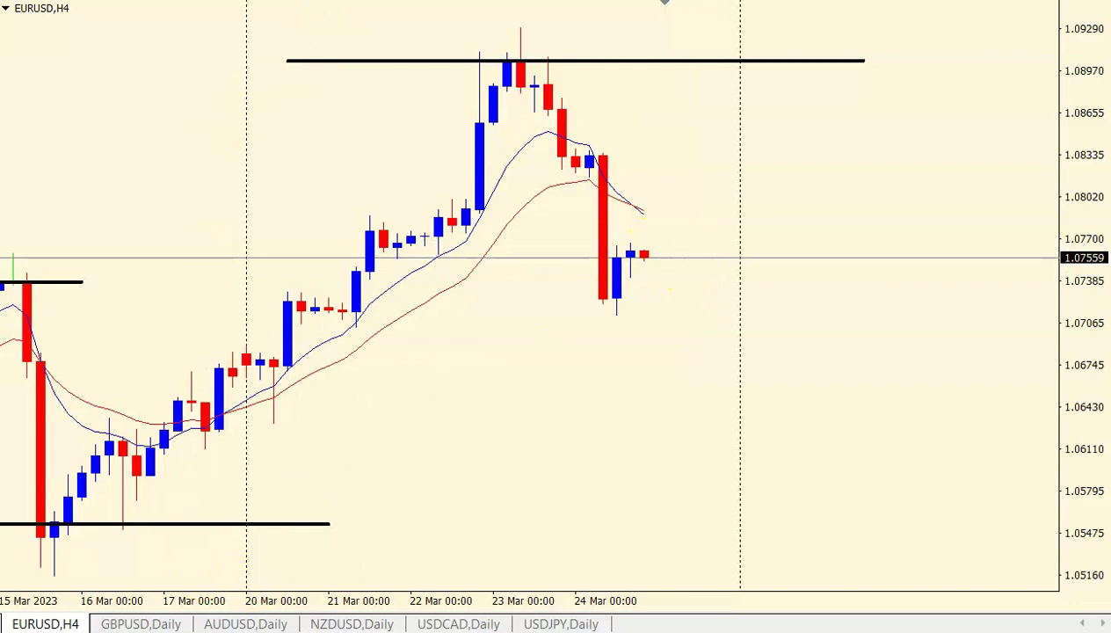
Step: On the daily chart, draw a horizontal level line at the last candle's low, about 1.0711
left_click(665, 2)
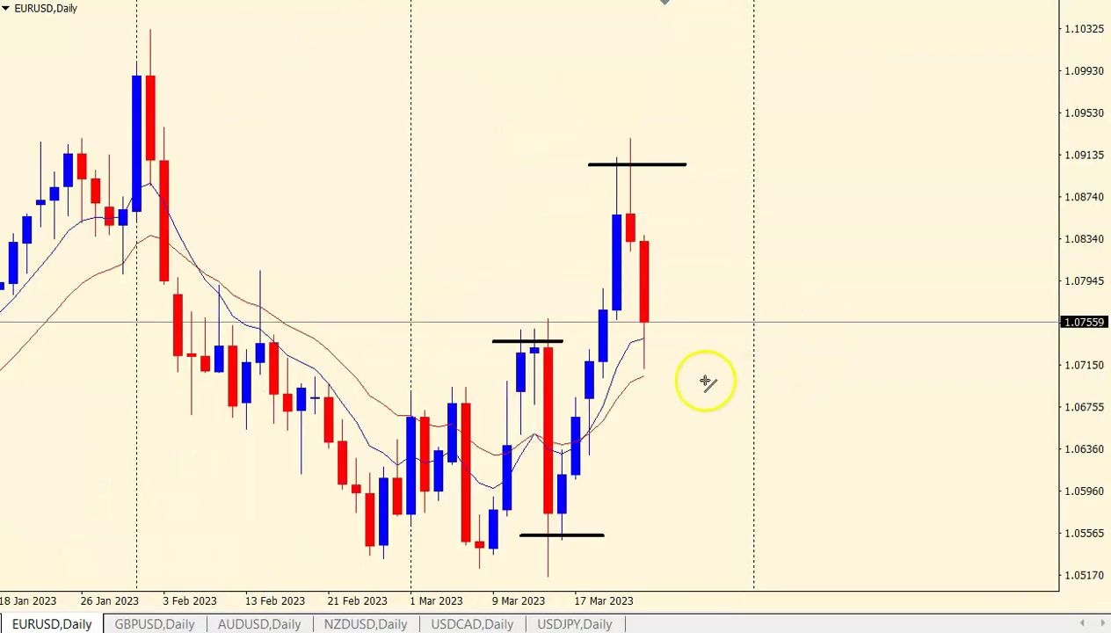
left_click_drag(615, 367, 728, 369)
middle_click(591, 292)
middle_click(664, 312)
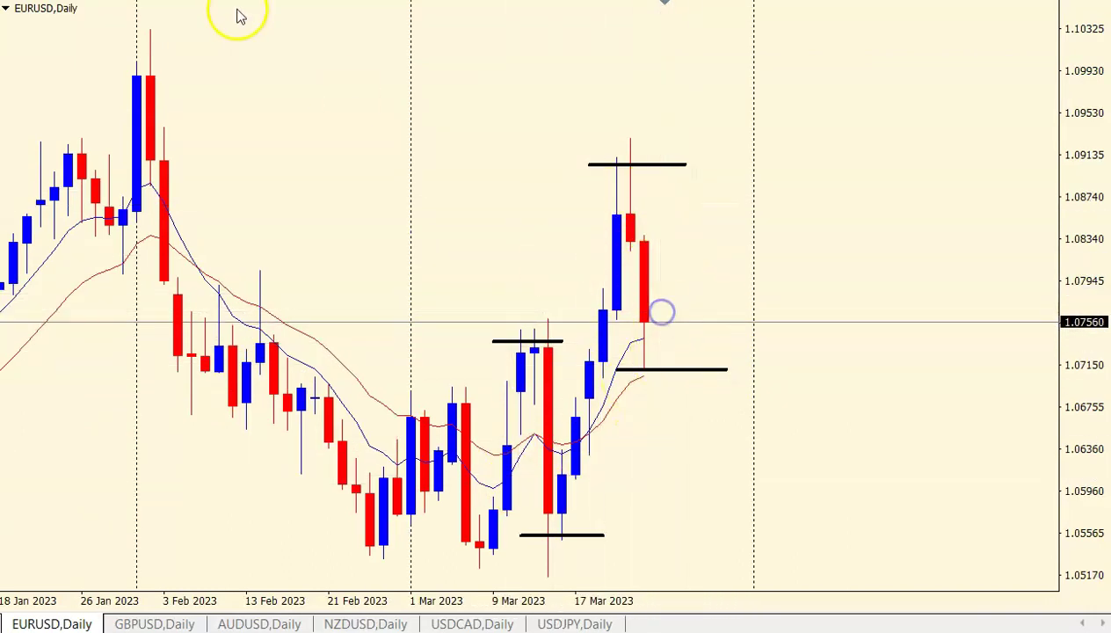
Step: On the H4 chart, sketch a blue zigzag path from the new support toward the upper level, circle the recent low, and erase both
left_click(276, 2)
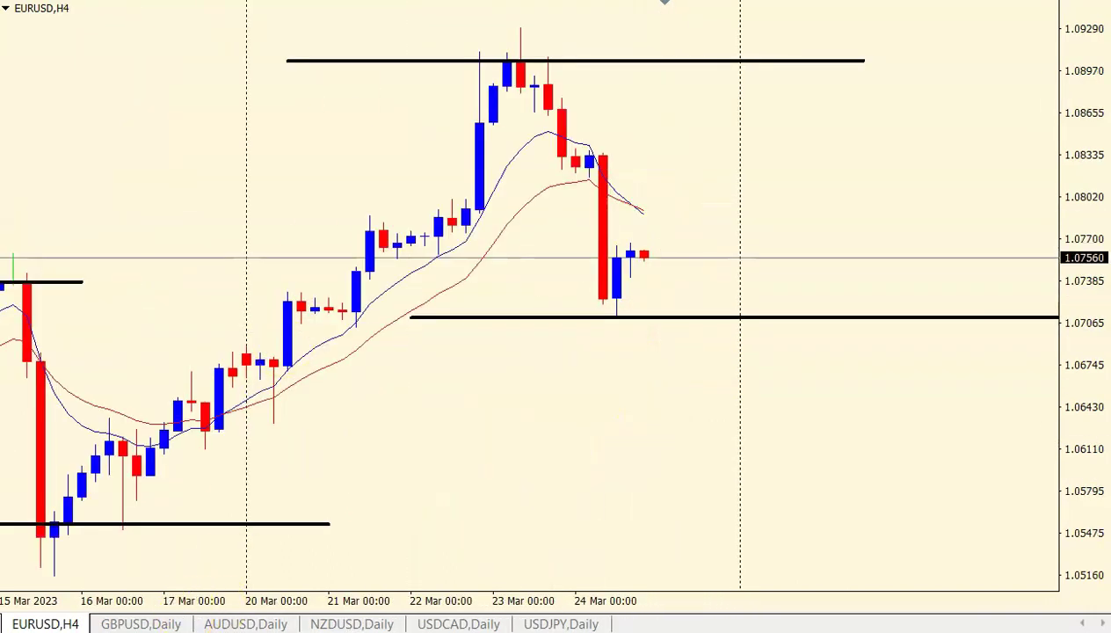
mouse_move(660, 243)
left_mouse_down()
mouse_move(695, 320)
mouse_move(738, 209)
mouse_move(781, 237)
mouse_move(840, 142)
mouse_move(851, 92)
mouse_move(836, 117)
mouse_move(856, 82)
left_mouse_up()
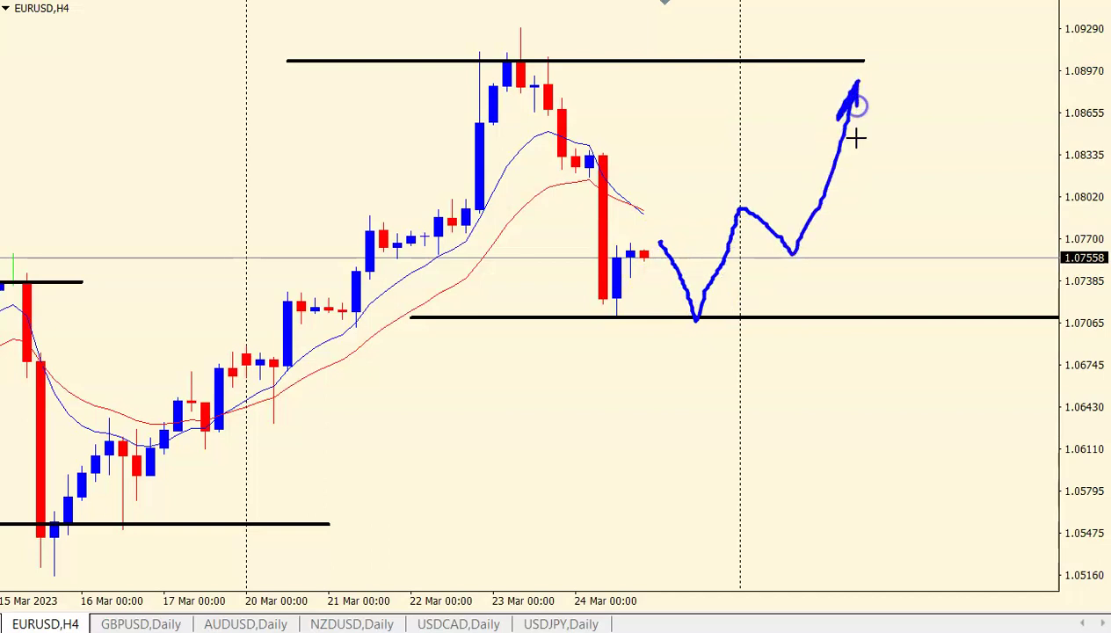
left_click_drag(604, 321, 580, 310)
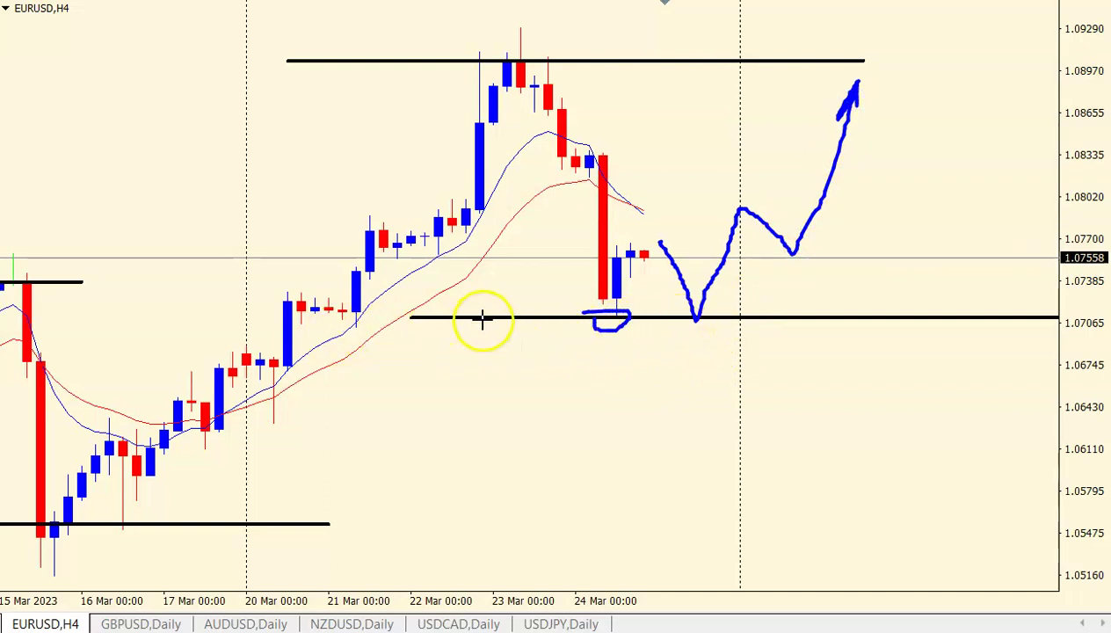
left_click(692, 14)
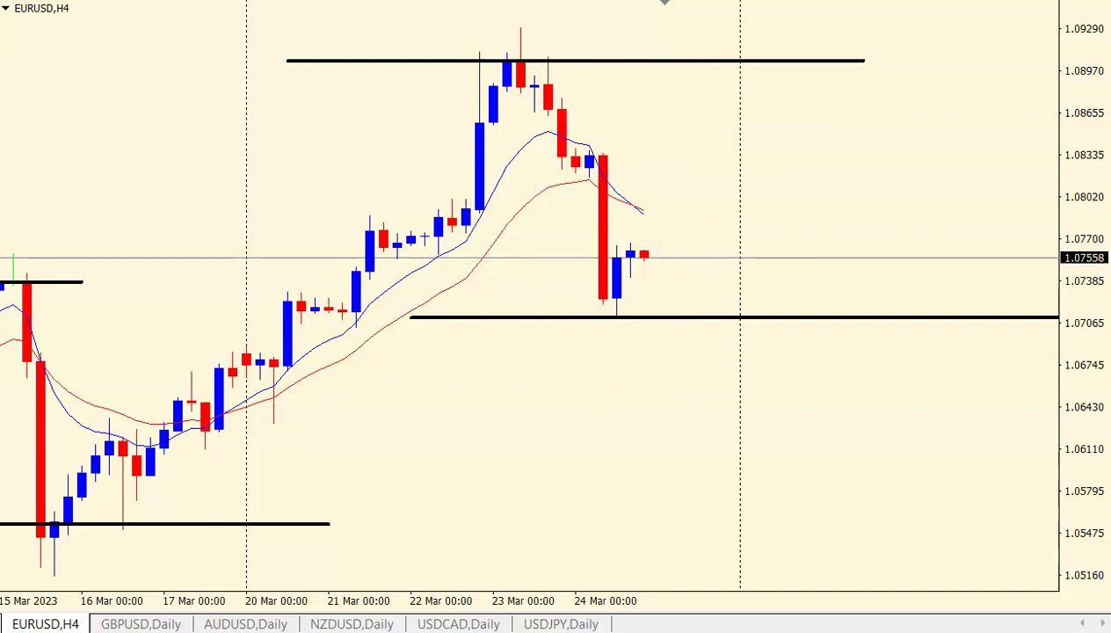
Step: On the daily chart, draw a rising trend line beside the last candle from about 1.0745 to 1.0895
left_click(386, 2)
middle_click(674, 327)
left_click_drag(672, 327, 716, 106)
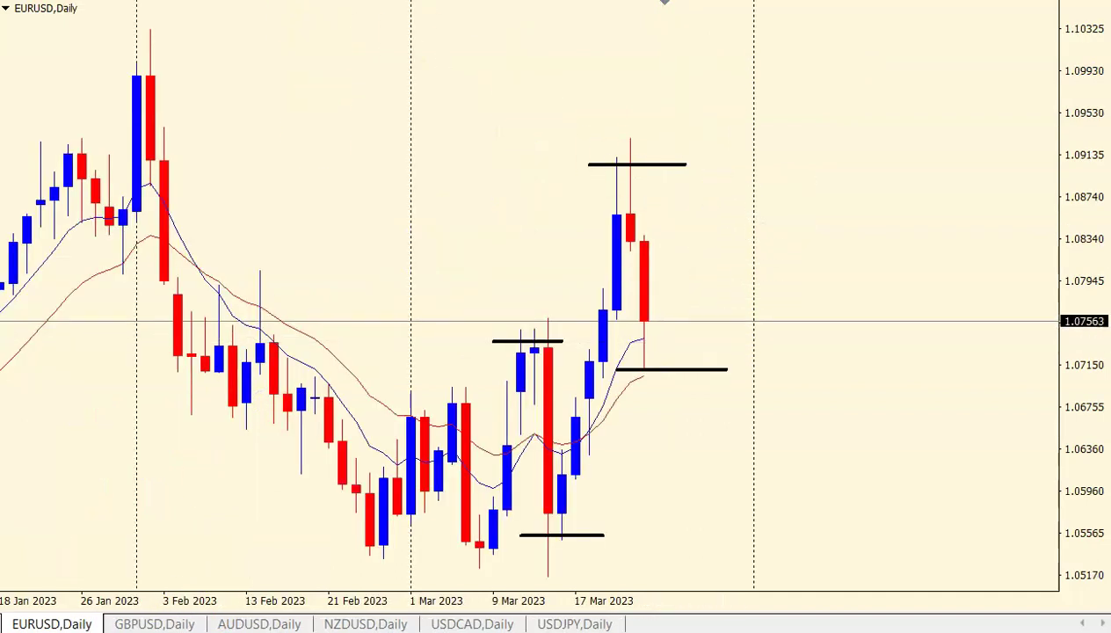
left_click_drag(686, 332, 737, 174)
middle_click(615, 186)
left_click(628, 165)
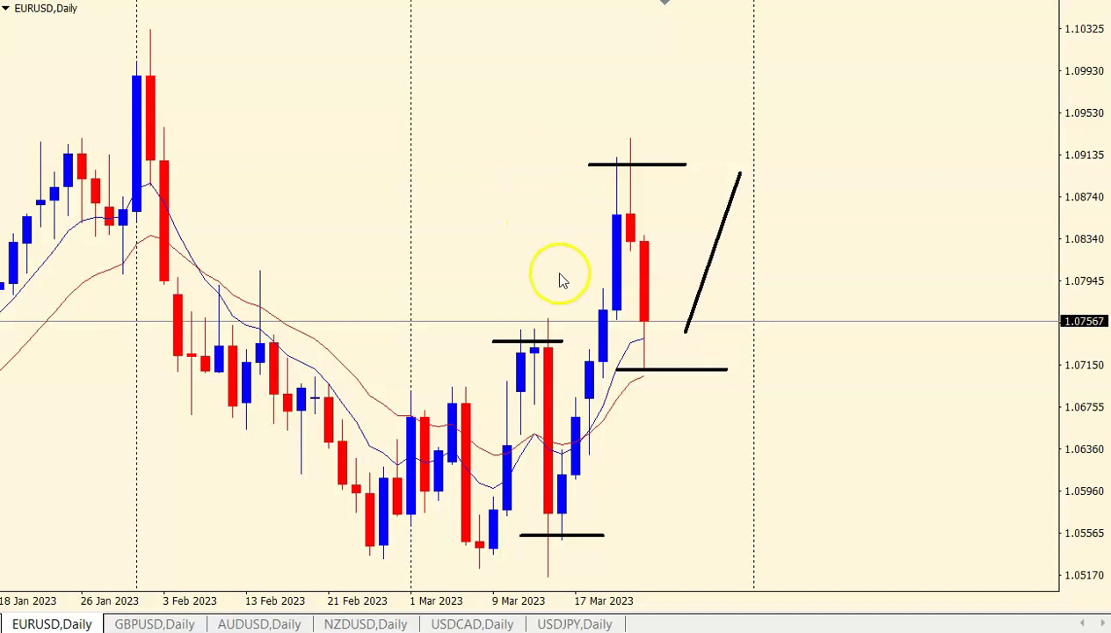
Step: Switch to H4 and examine the 24 March drop down to the current price with the crosshair
left_click(343, 2)
middle_click(648, 151)
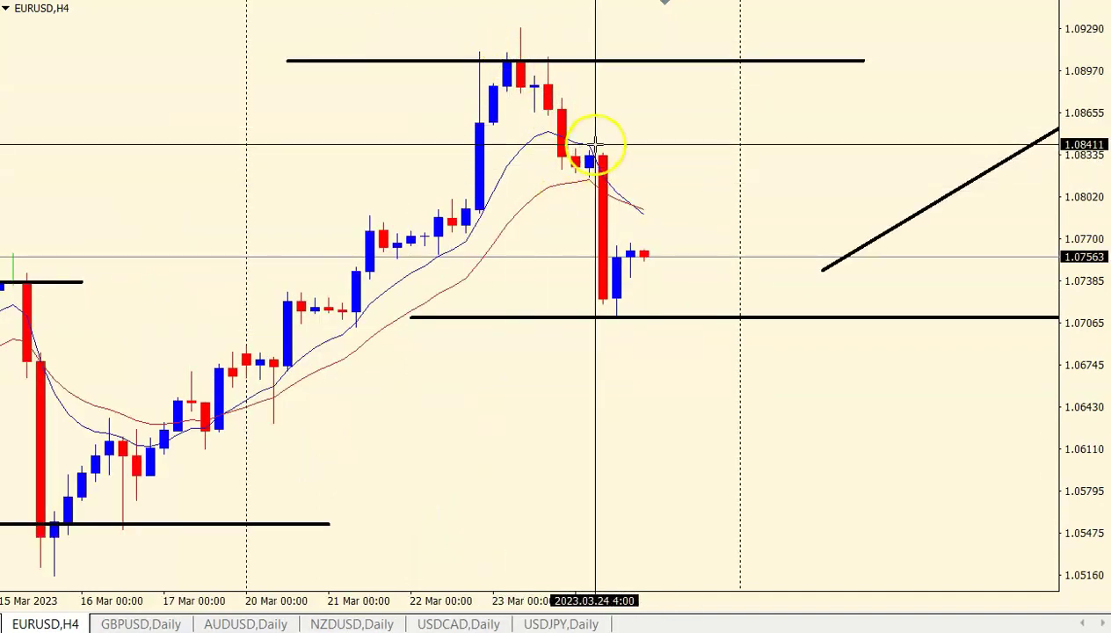
left_click(670, 256)
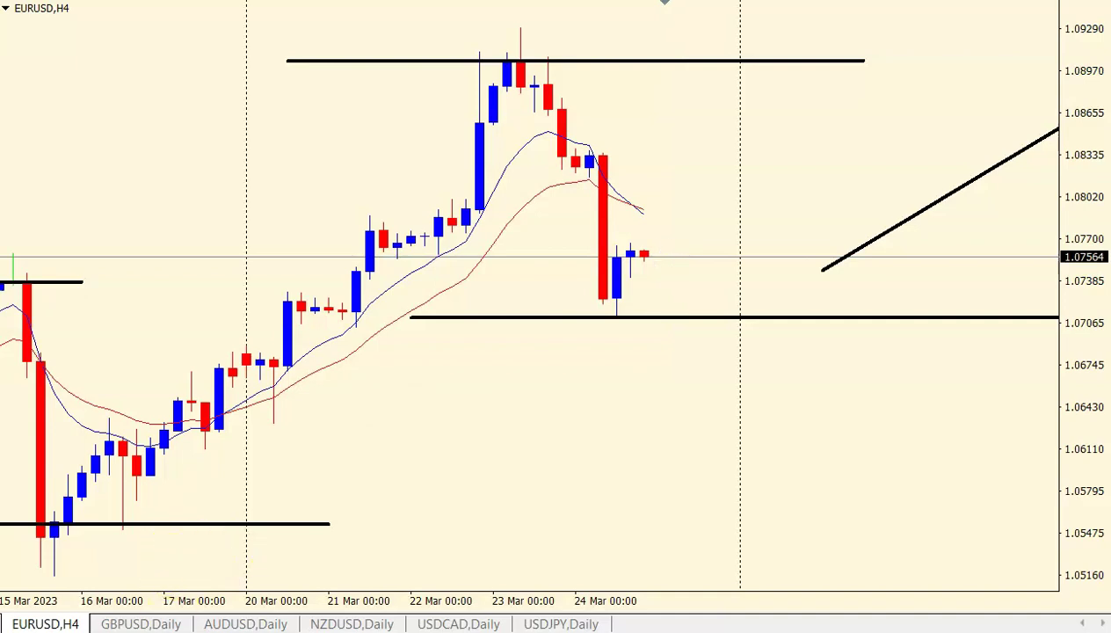
Step: Switch to H1, compress the price scale, and examine the room for a rise from the current price toward the upper level
left_click(666, 2)
key("minus")
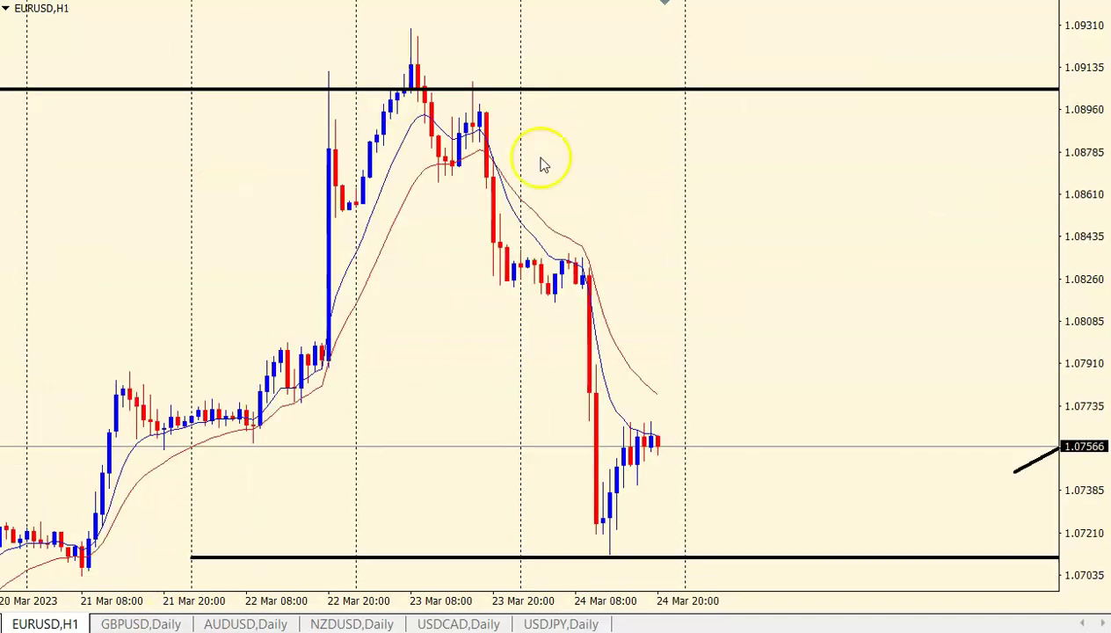
left_click_drag(1088, 242, 1072, 318)
middle_click(806, 331)
left_click_drag(789, 437, 864, 169)
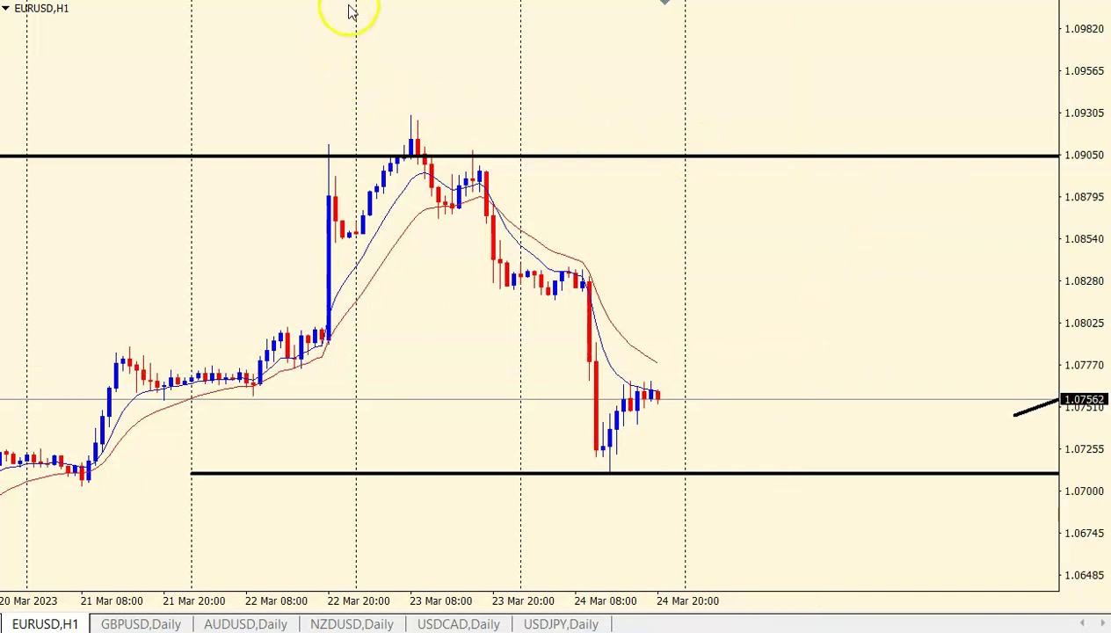
Step: Return to H4 and examine the large bearish candle of 24 March down to the support line
left_click(665, 2)
key("plus")
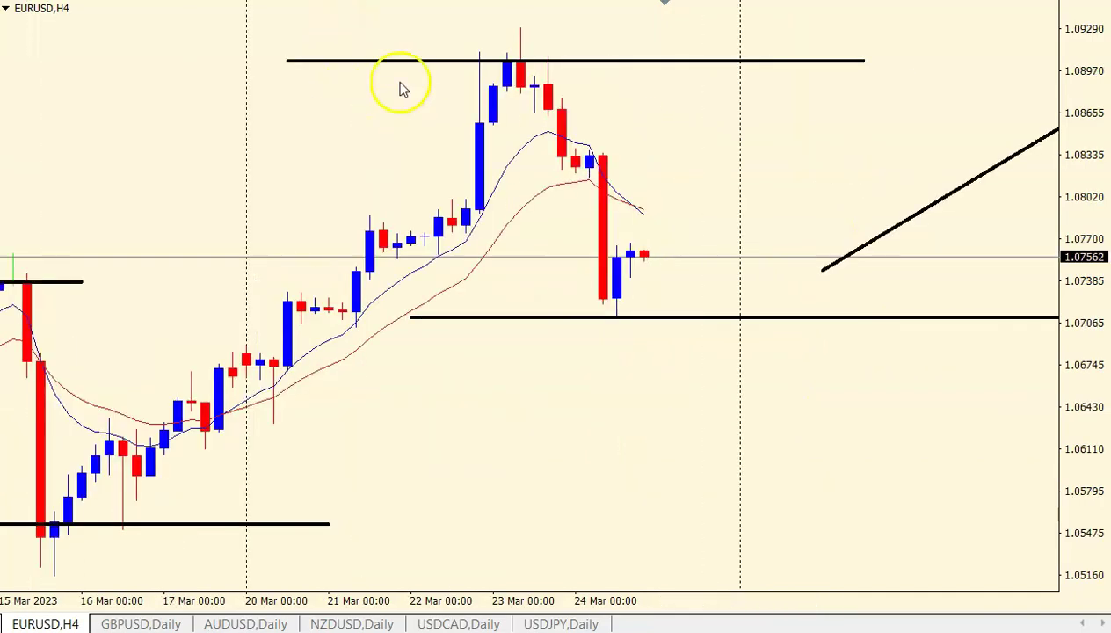
middle_click(615, 160)
left_click_drag(605, 149, 629, 307)
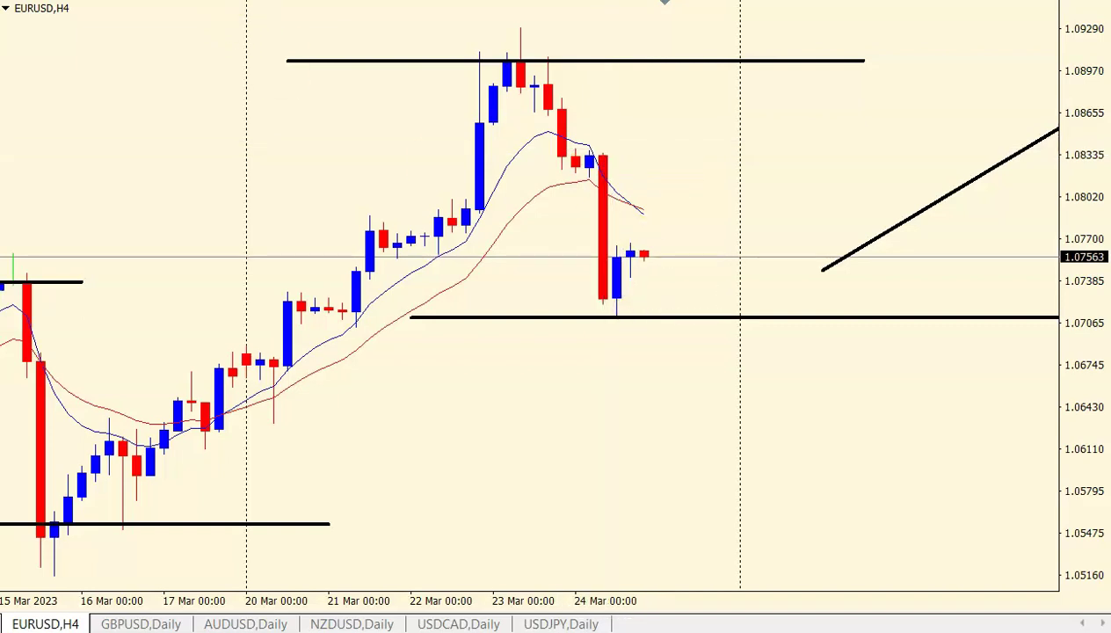
Step: Examine the projected rise toward the upper level on the daily chart and compare it with the H4 view
left_click(238, 2)
middle_click(650, 331)
mouse_move(649, 303)
left_mouse_down()
mouse_move(675, 378)
mouse_move(717, 200)
mouse_move(742, 176)
left_mouse_up()
middle_click(688, 339)
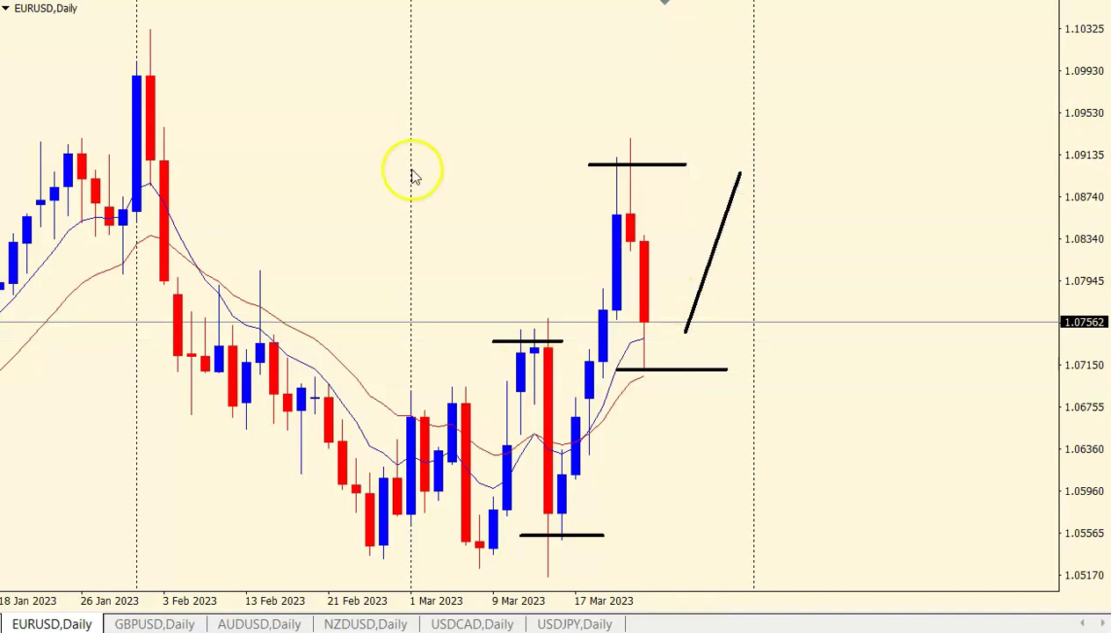
left_click(307, 2)
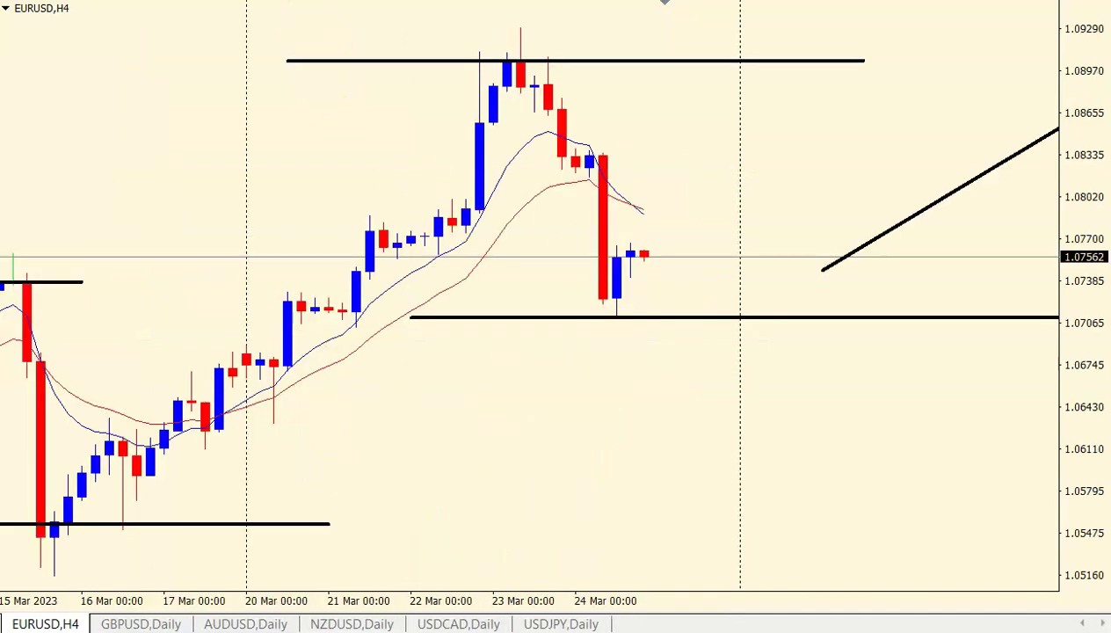
left_click(327, 1)
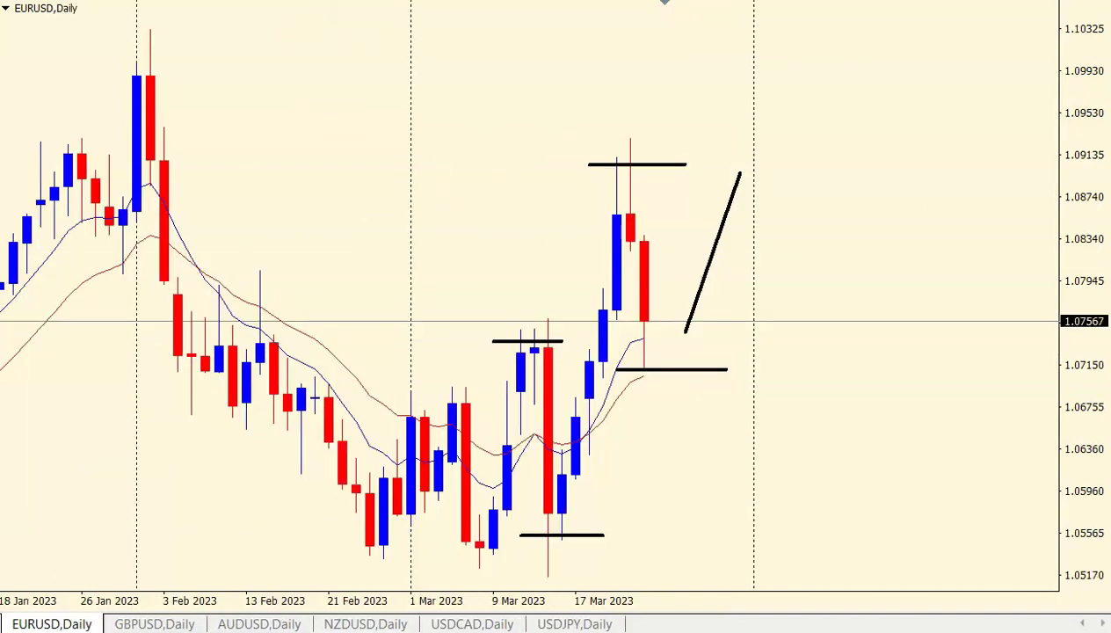
Step: On the H4 chart, reposition the rising trend line closer to the last candle, running from about 1.0747 to 1.0886
left_click(306, 0)
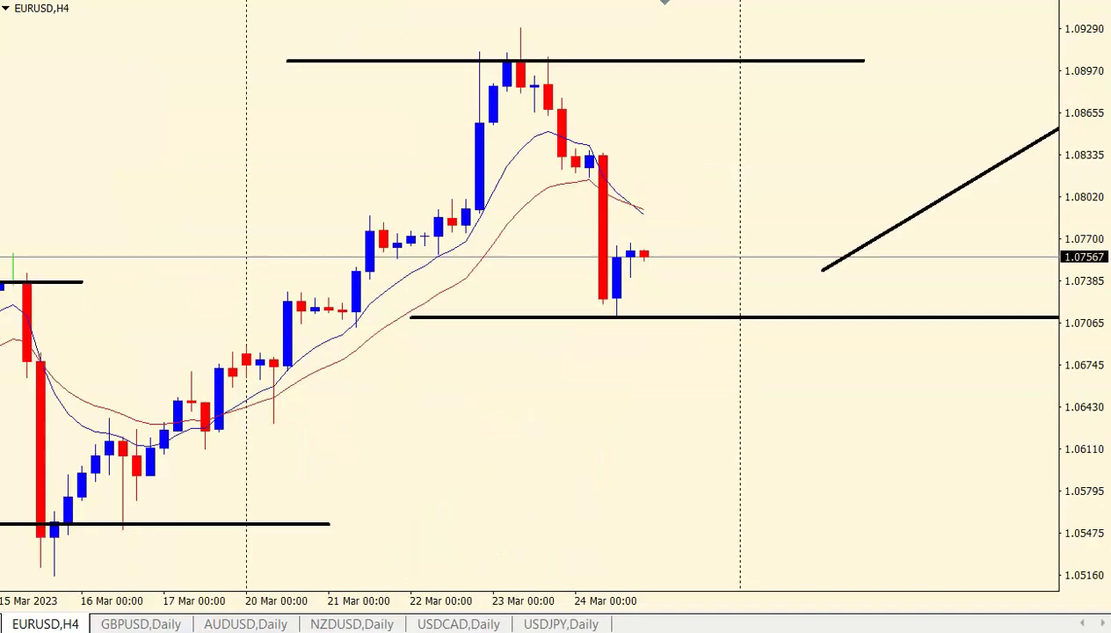
double_click(935, 203)
left_click_drag(948, 195, 712, 185)
left_click_drag(547, 284, 696, 273)
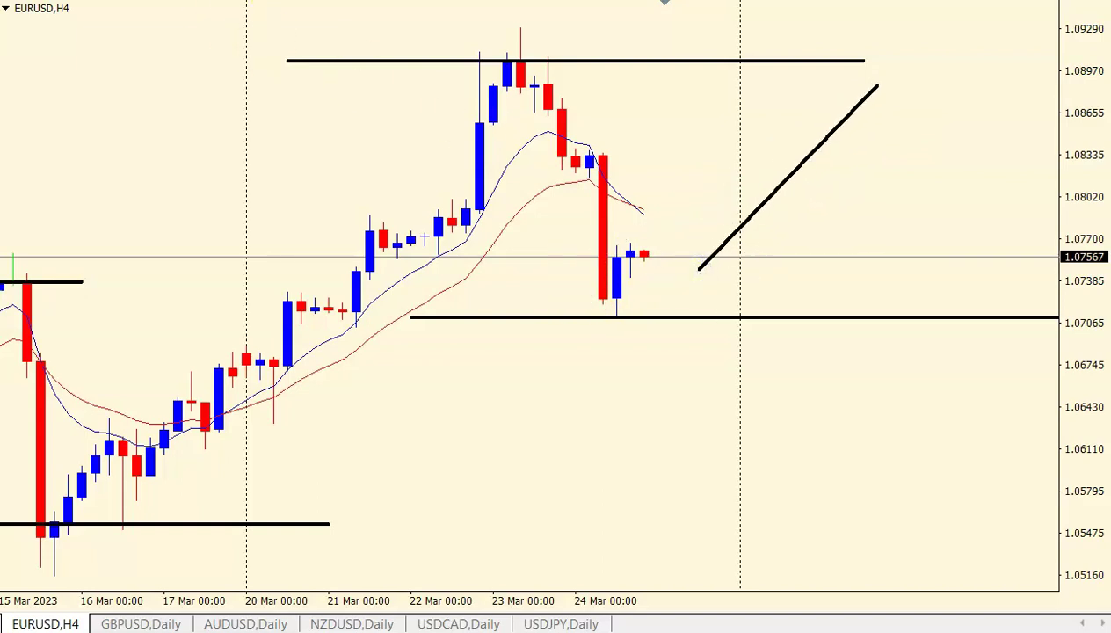
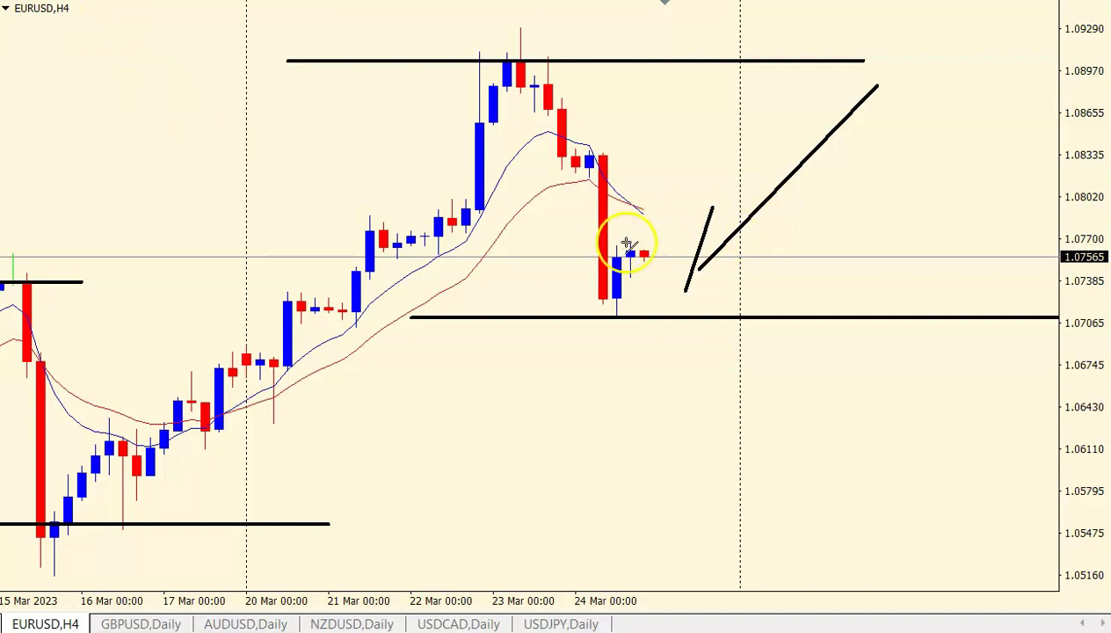
Step: On EURUSD H4, shape a zigzag projection breaking a short level at about 1.0767, pulling back to about 1.0757 and rising to about 1.0897
left_click_drag(712, 208, 719, 206)
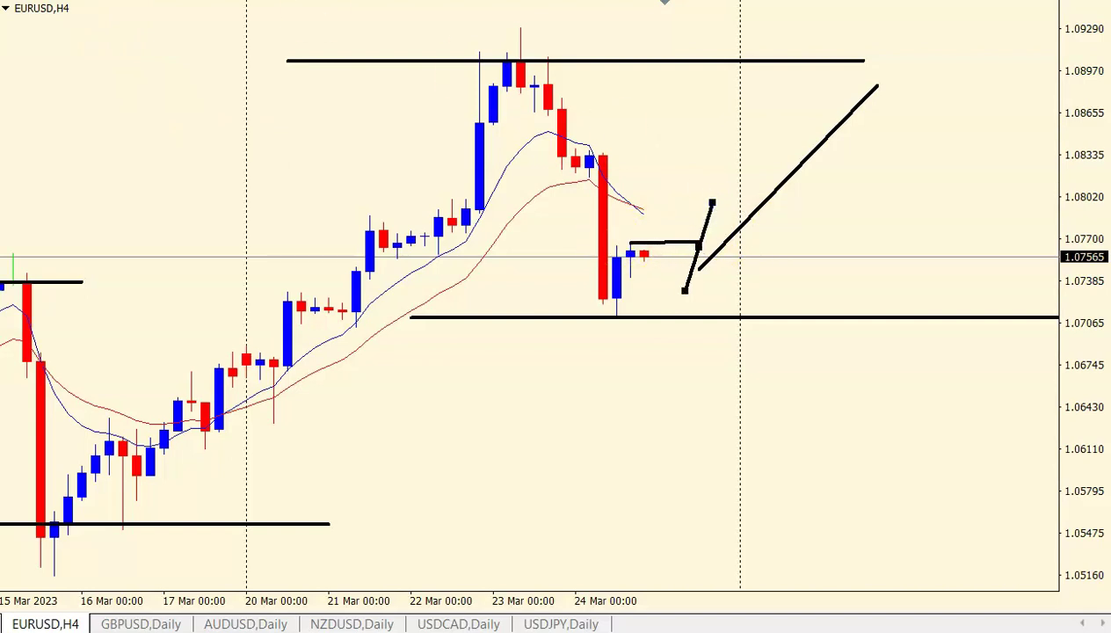
left_click_drag(712, 203, 757, 255)
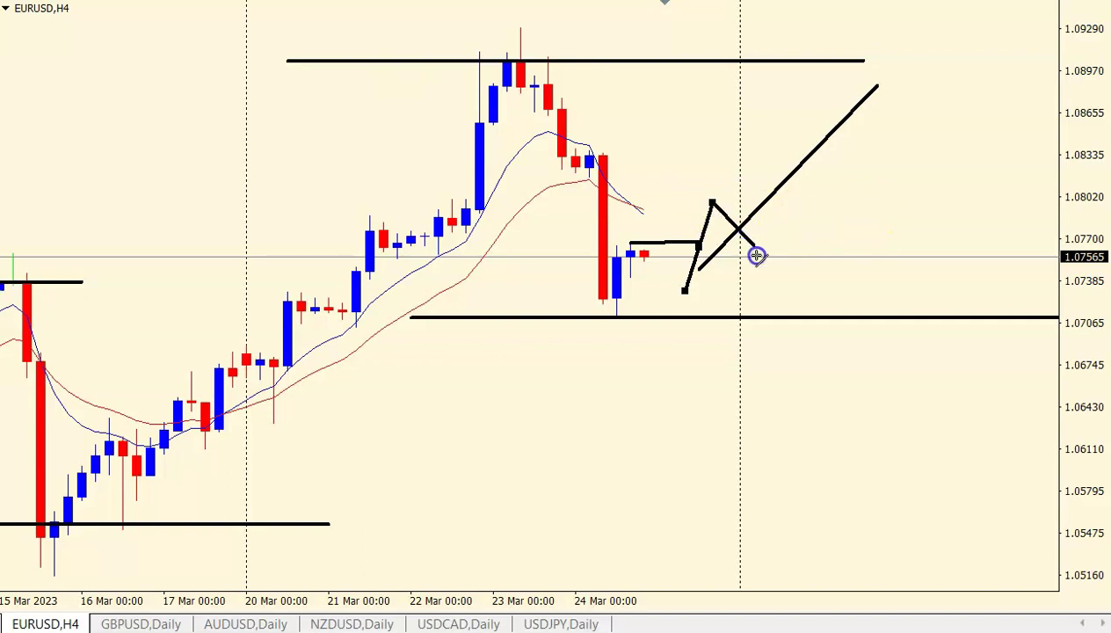
double_click(710, 262)
left_click_drag(699, 269, 753, 256)
left_click_drag(878, 85, 878, 73)
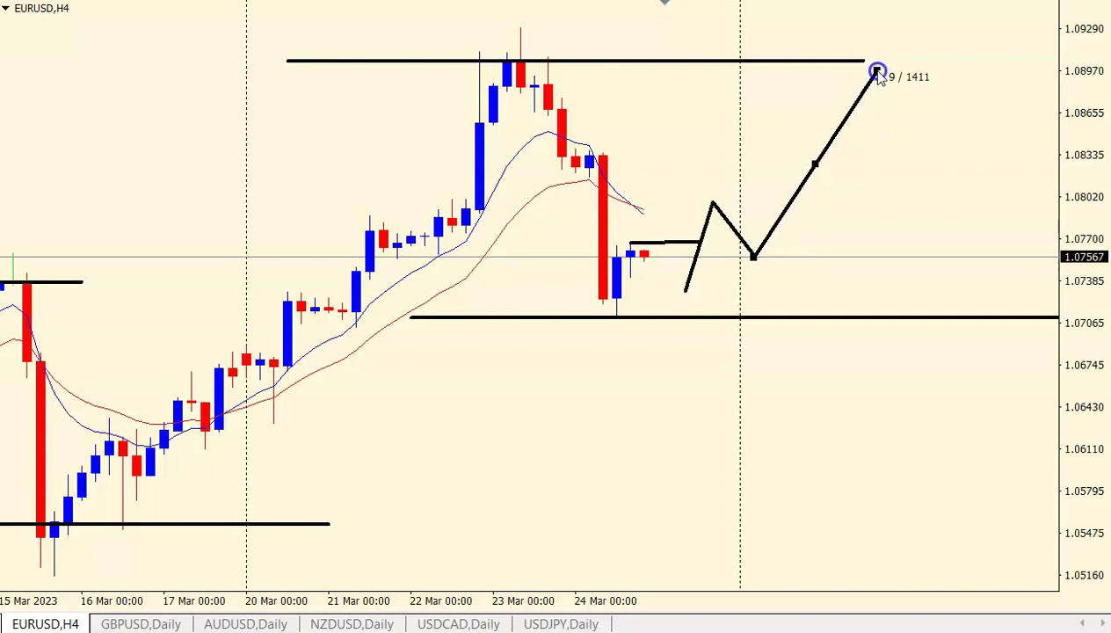
Step: Trace the projected rise toward the upper level and examine how the latest H4 candles hold above the support line
middle_click(813, 272)
left_click_drag(783, 241, 880, 54)
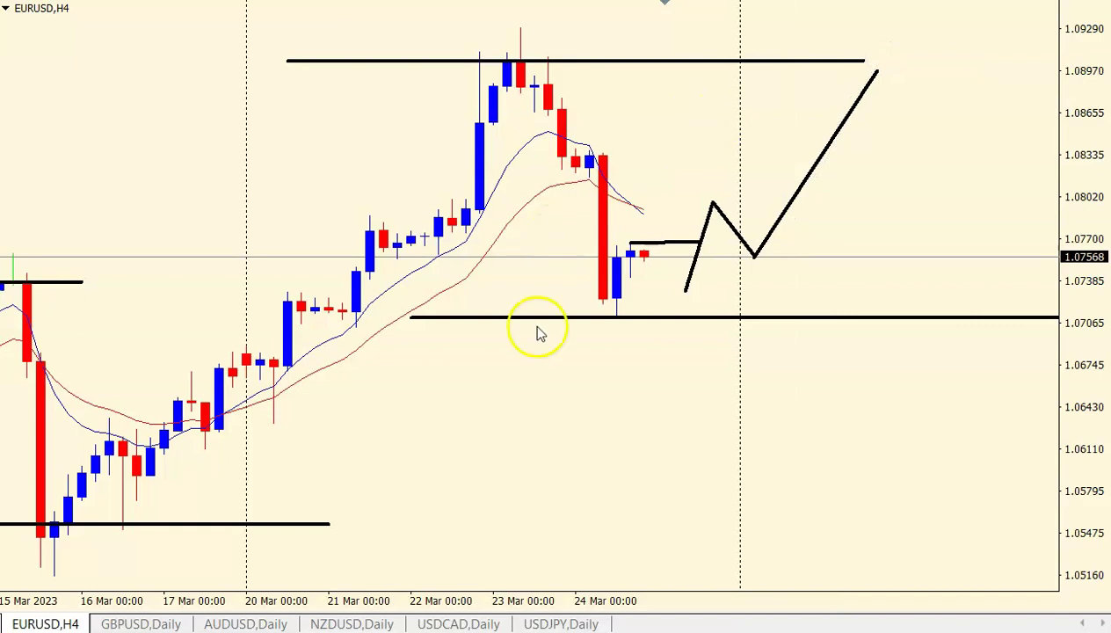
middle_click(640, 313)
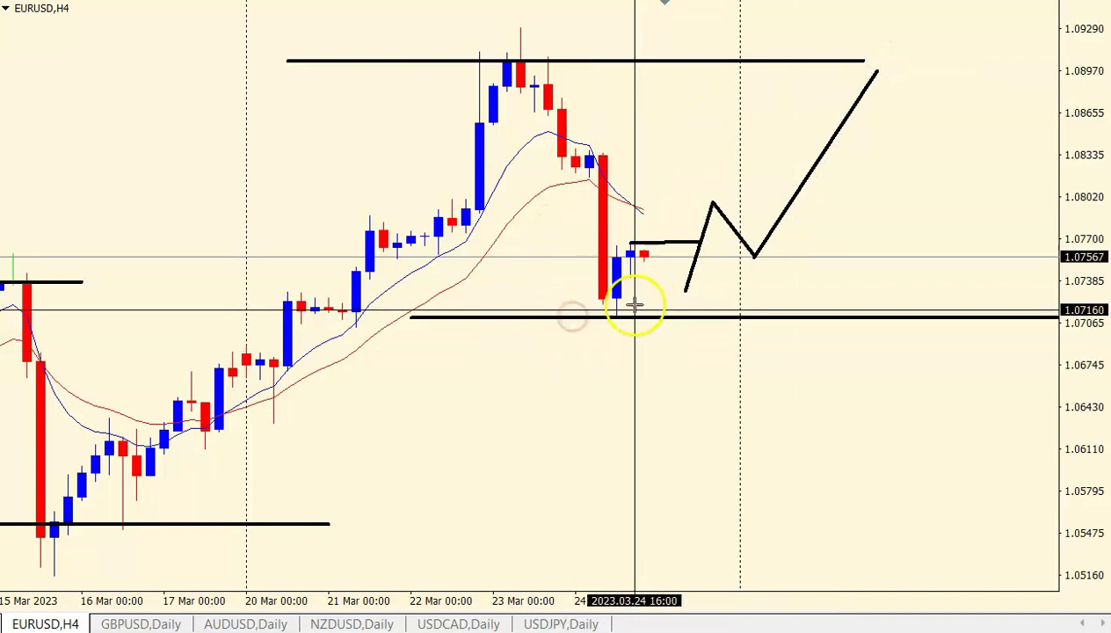
left_click(670, 316)
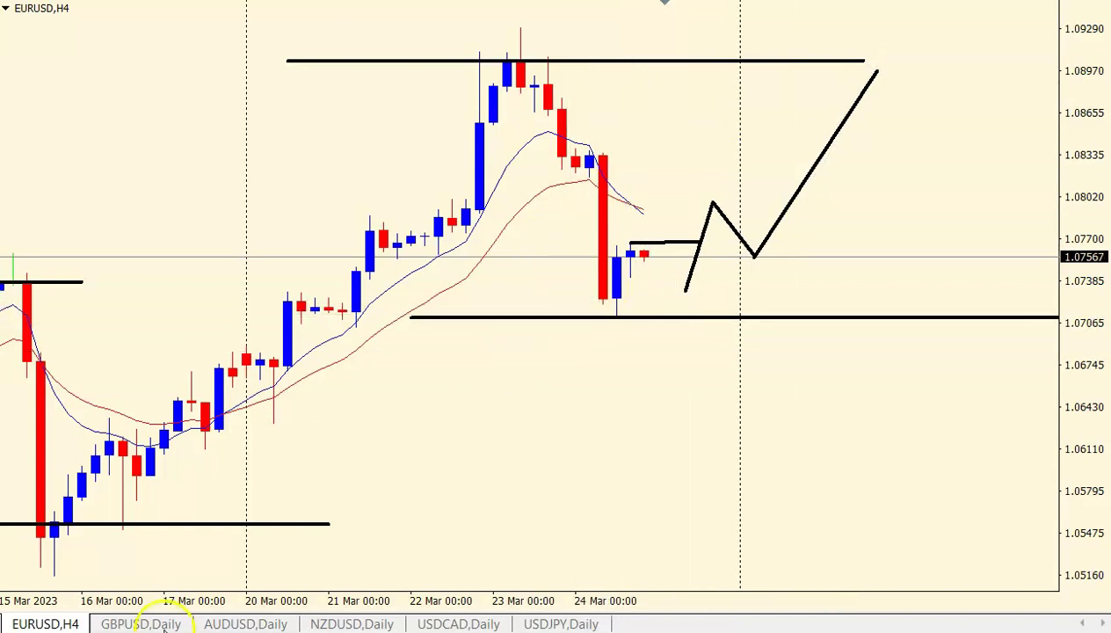
Step: Switch to the GBPUSD daily chart and examine the decline from the 23 March high into the last candle
left_click(141, 624)
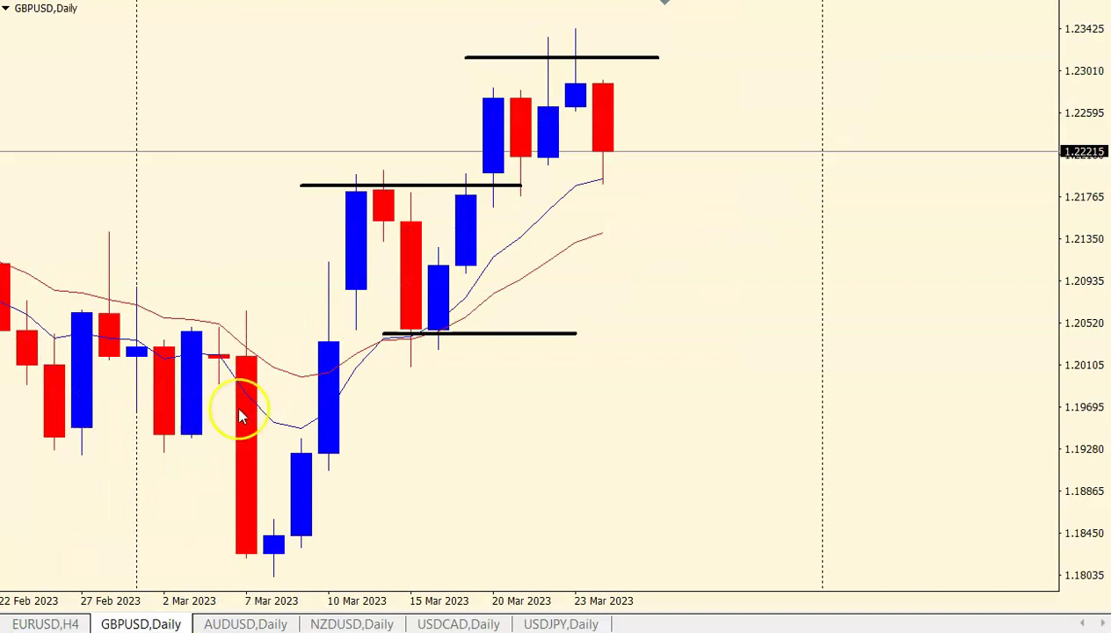
middle_click(303, 360)
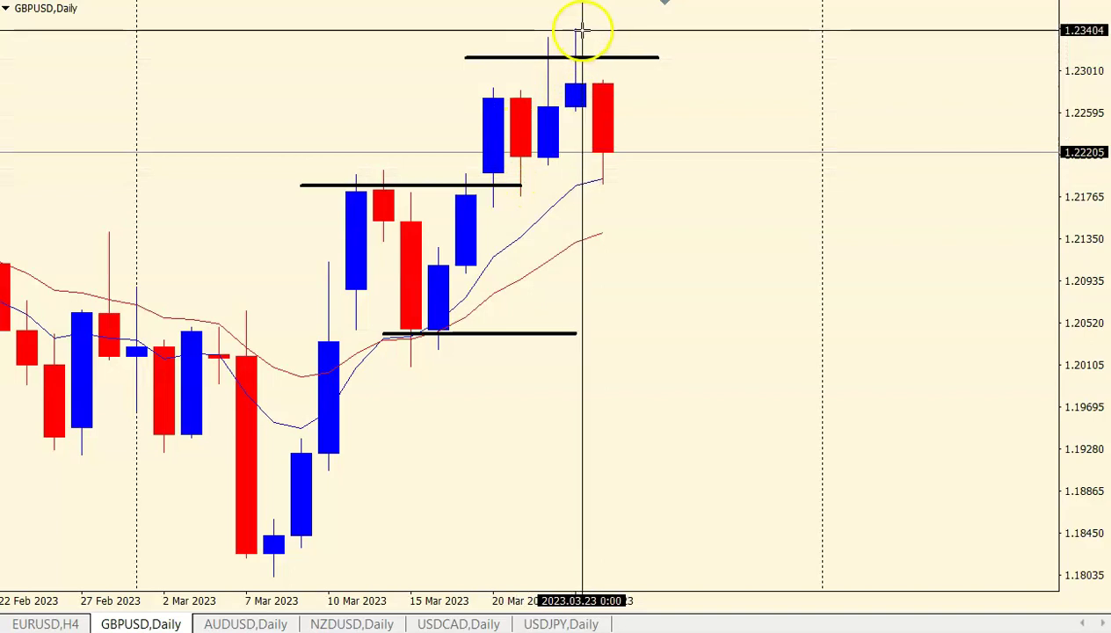
left_click_drag(578, 30, 630, 152)
middle_click(618, 184)
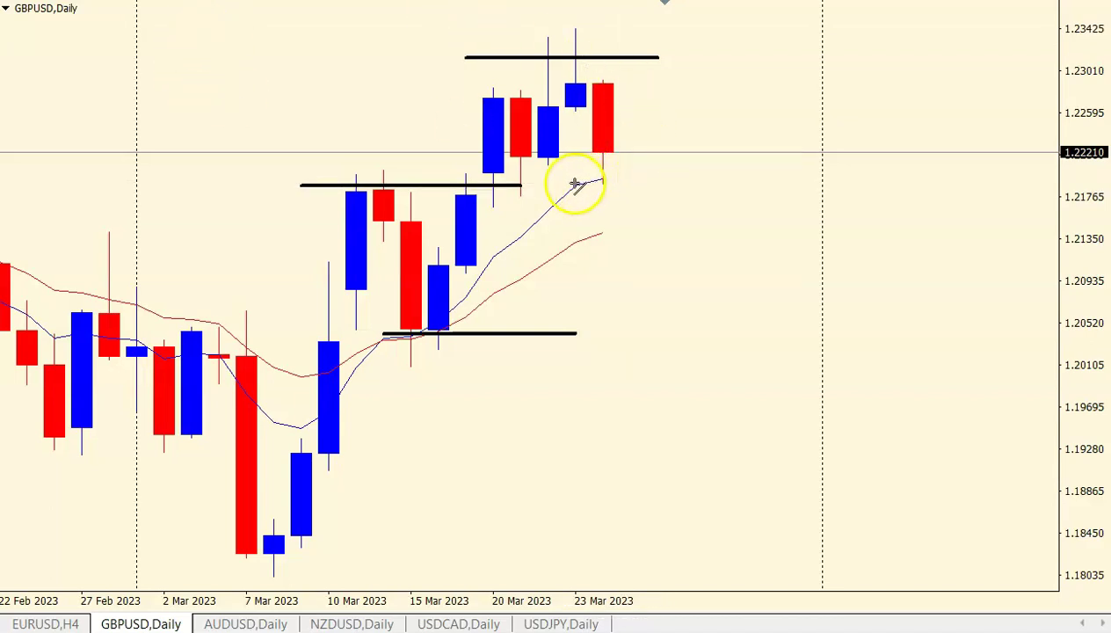
Step: Draw a horizontal support line at about 1.2189 under the 24 March candle and trace the room up to the upper level
left_click_drag(580, 185, 670, 187)
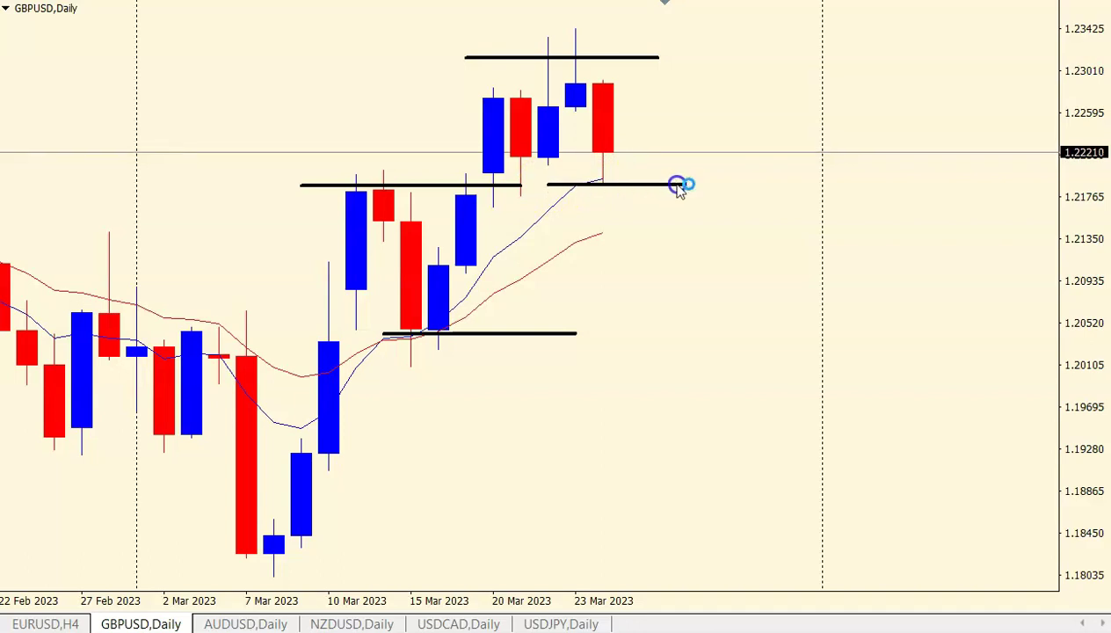
middle_click(368, 331)
left_click_drag(606, 187, 664, 58)
middle_click(639, 147)
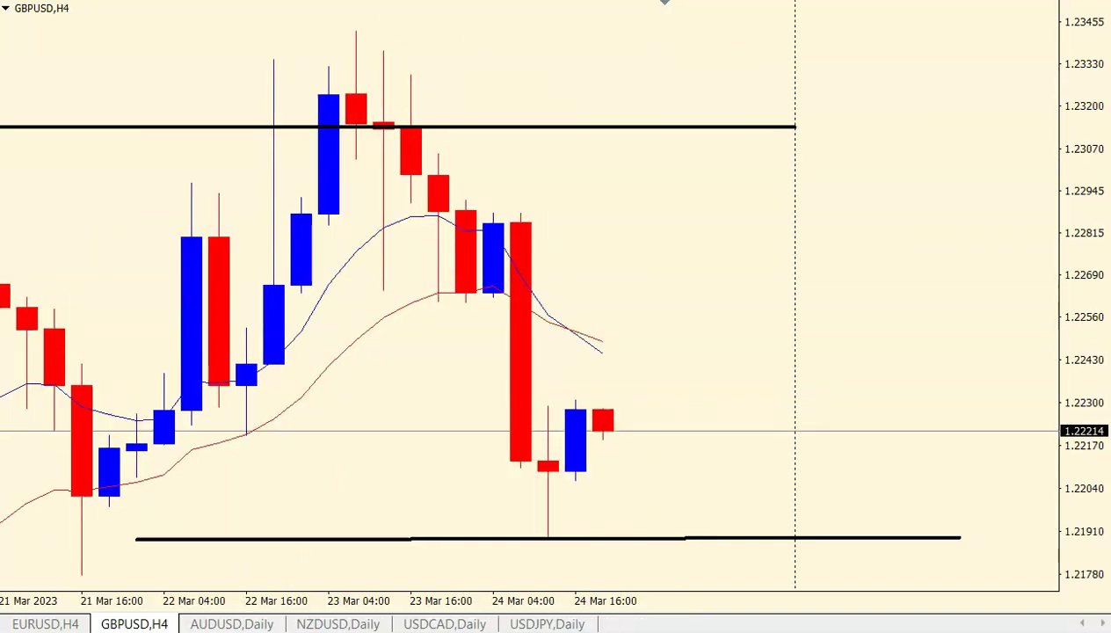
Step: On GBPUSD H4, trace the price swings from 22 to 24 March freehand and mark the descending highs with short horizontal strokes
left_click(105, 622)
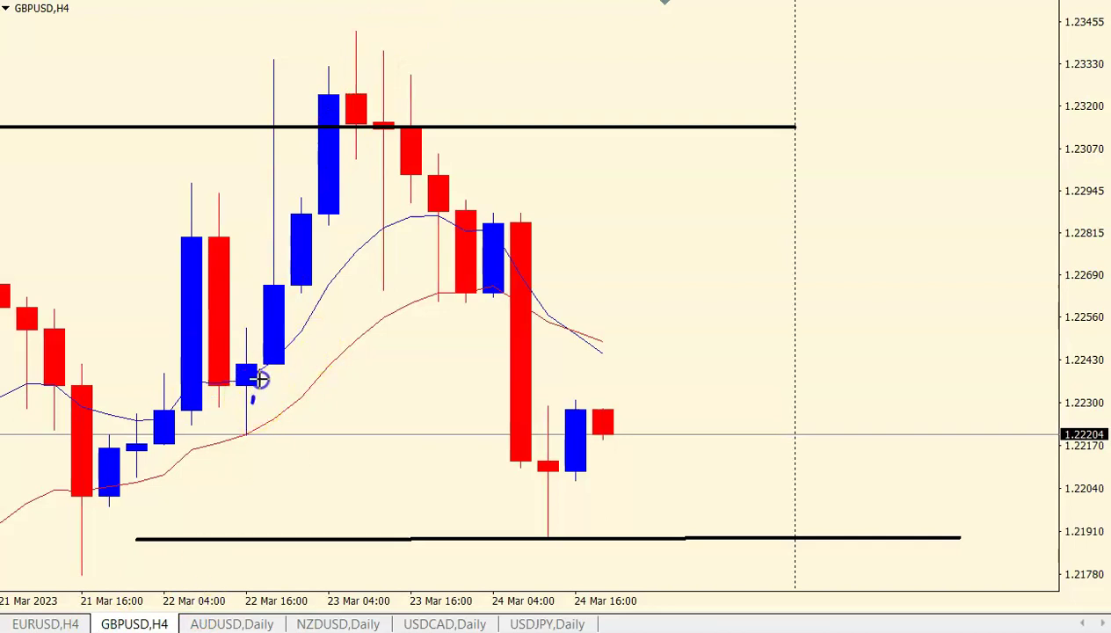
left_click_drag(335, 60, 351, 81)
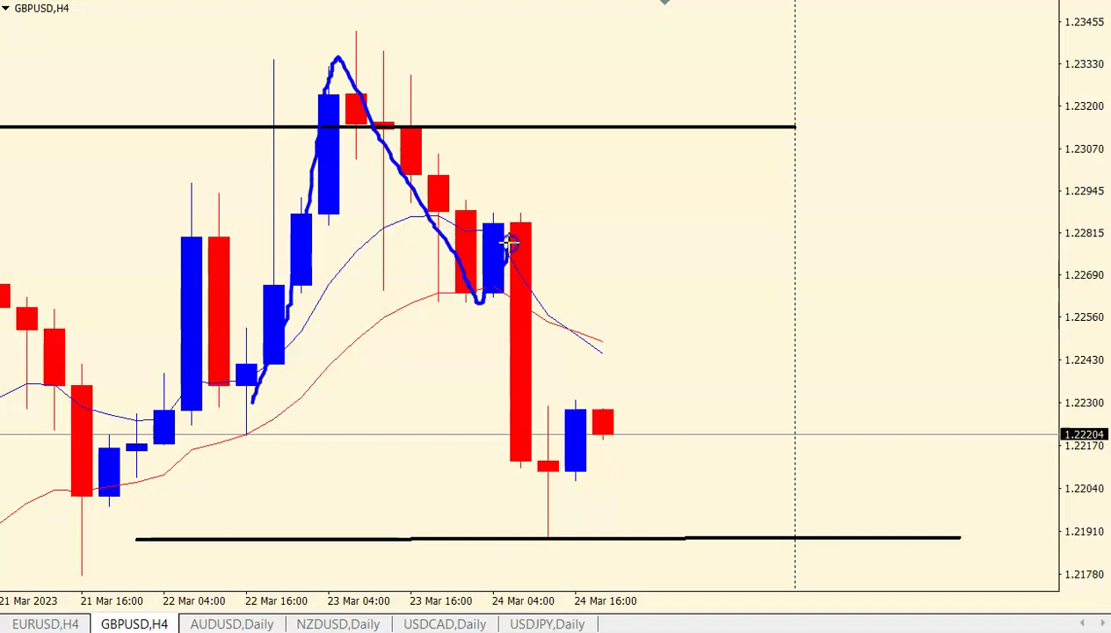
left_click(450, 203)
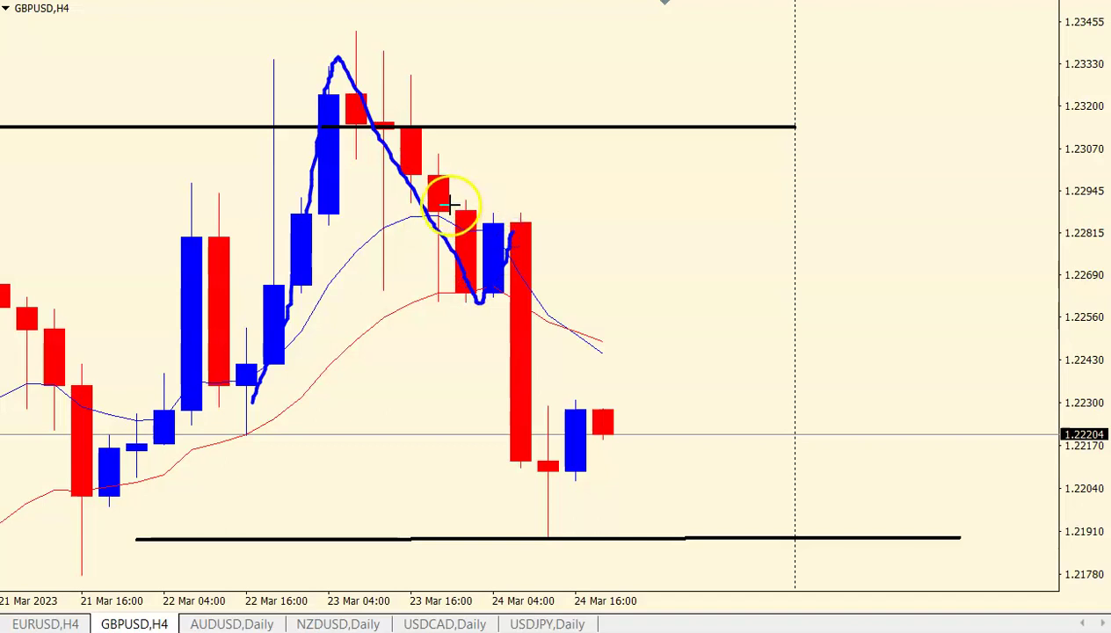
left_click(518, 218)
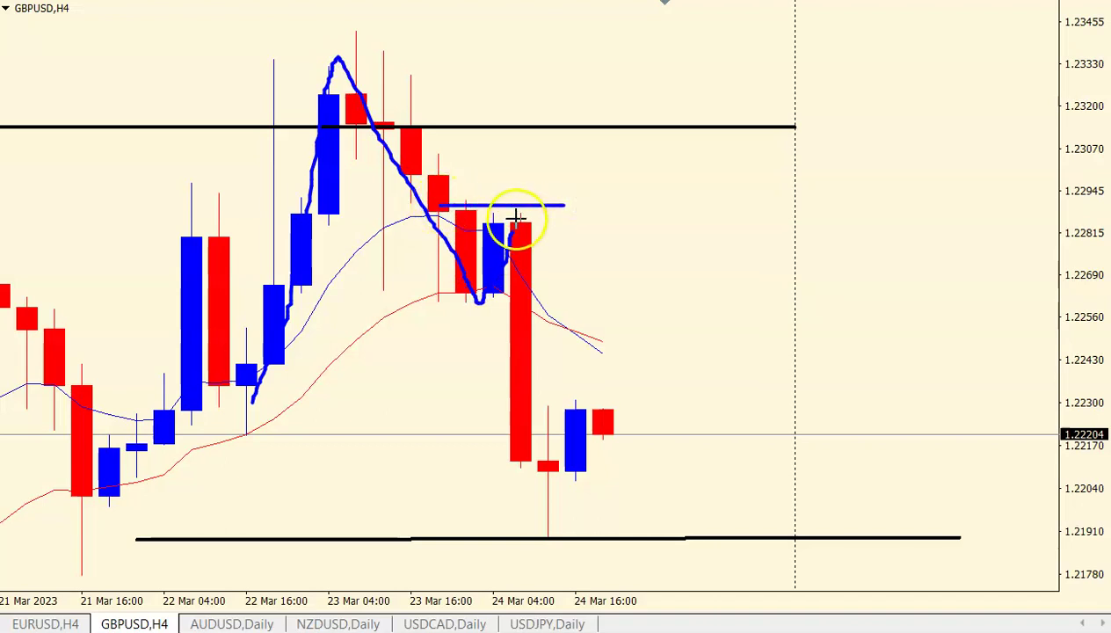
left_click_drag(511, 232, 546, 493)
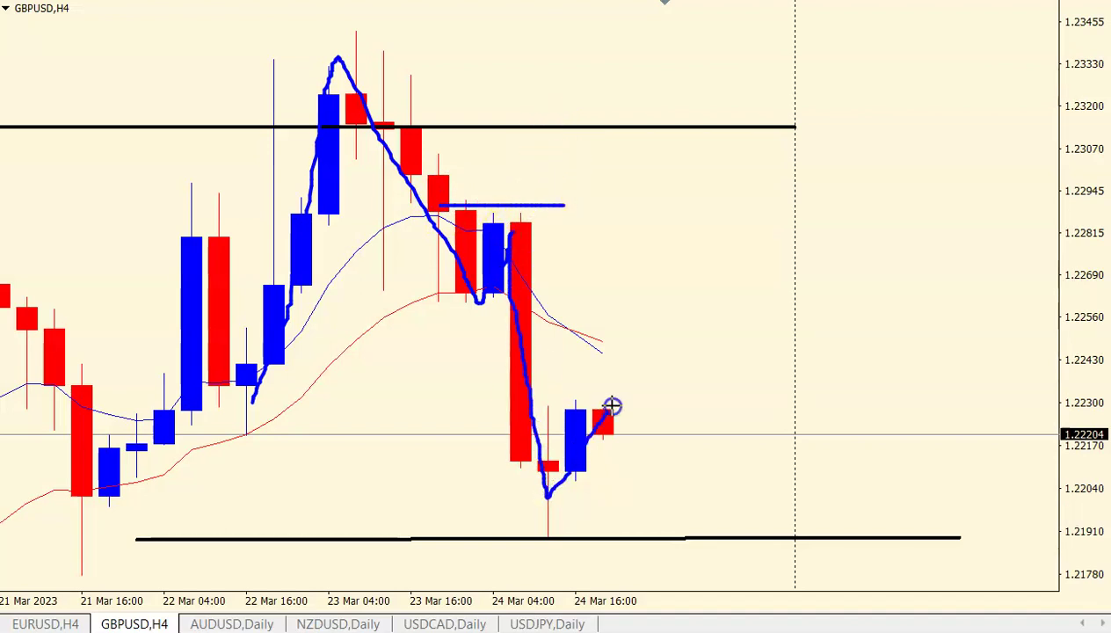
left_click_drag(319, 83, 437, 83)
left_click(501, 214)
left_click_drag(560, 399, 673, 400)
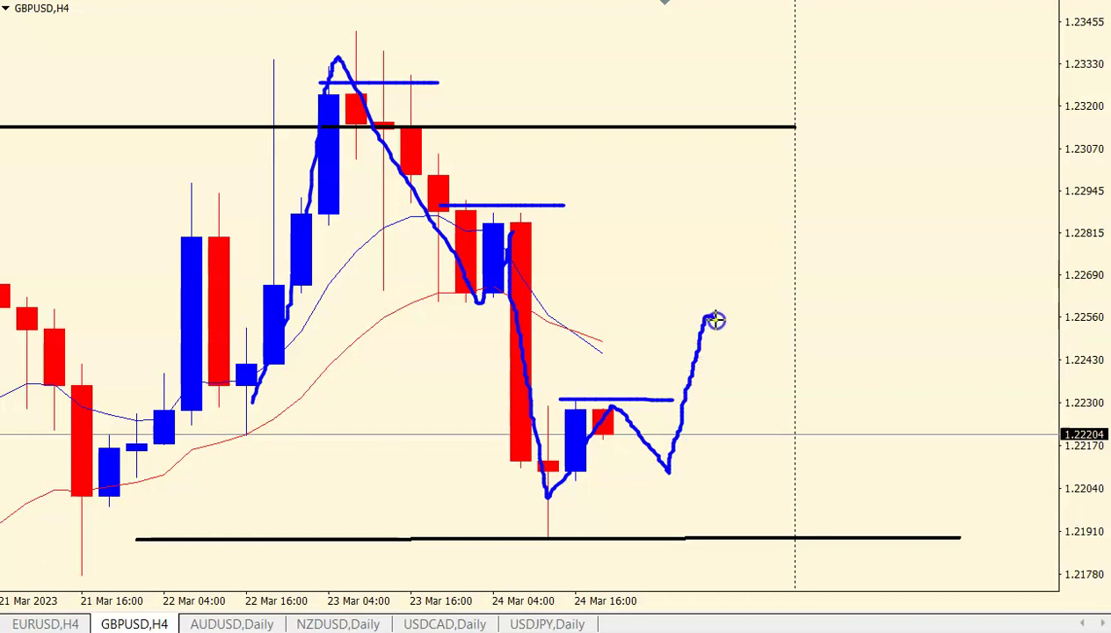
Step: Sketch a rising arrow projection into a circled resistance zone around the upper line, and clear all freehand markings
mouse_move(790, 390)
left_mouse_down()
mouse_move(868, 158)
mouse_move(893, 186)
left_mouse_up()
mouse_move(203, 106)
left_mouse_down()
mouse_move(879, 139)
mouse_move(412, 83)
mouse_move(272, 91)
left_mouse_up()
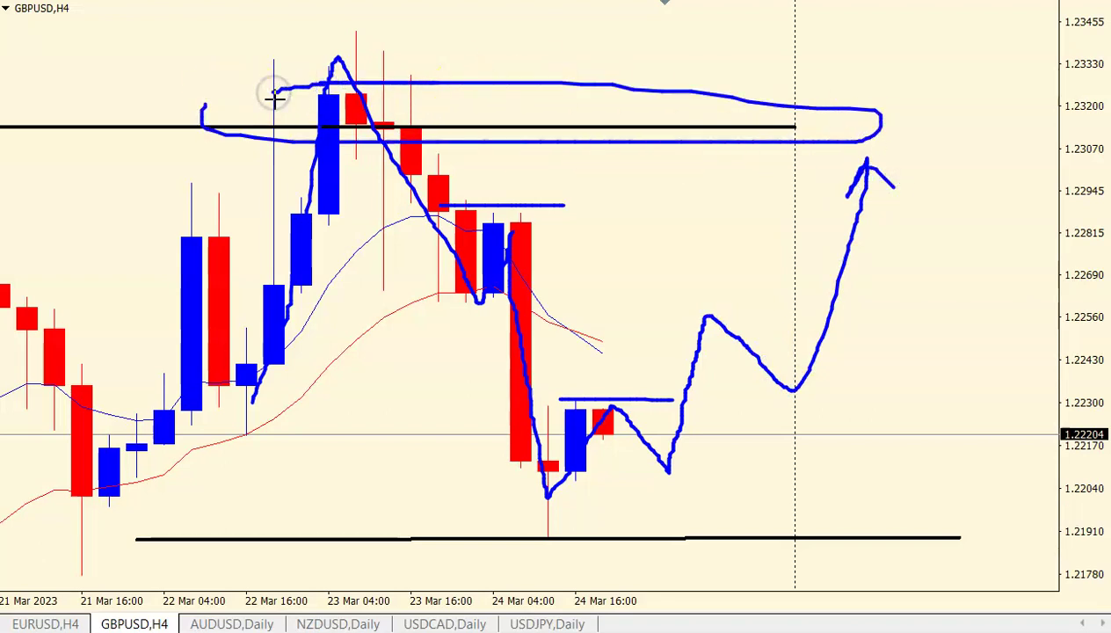
right_click(700, 24)
left_click(231, 510)
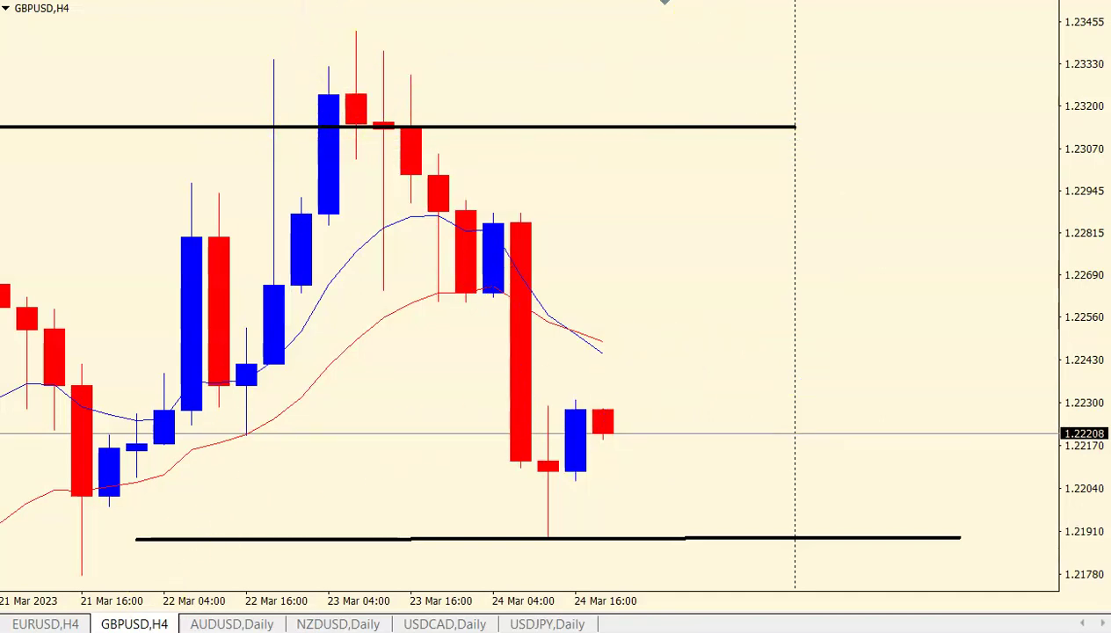
Step: On the GBPUSD daily chart, extend the broken resistance line at about 1.2188 well beyond the last candle
middle_click(611, 196)
right_click(516, 193)
left_click_drag(519, 185, 772, 187)
double_click(772, 184)
Step: Examine the possible bounce or break from the extended GBPUSD level and compare the daily view with H4
middle_click(603, 156)
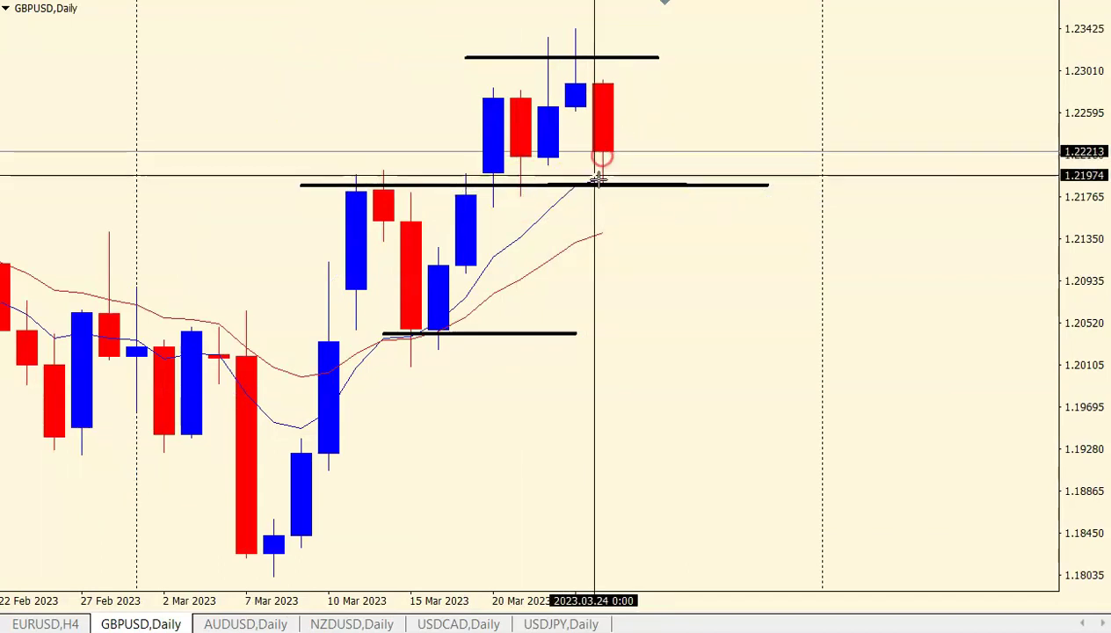
left_click_drag(650, 162, 690, 63)
middle_click(639, 171)
left_click_drag(640, 170, 678, 237)
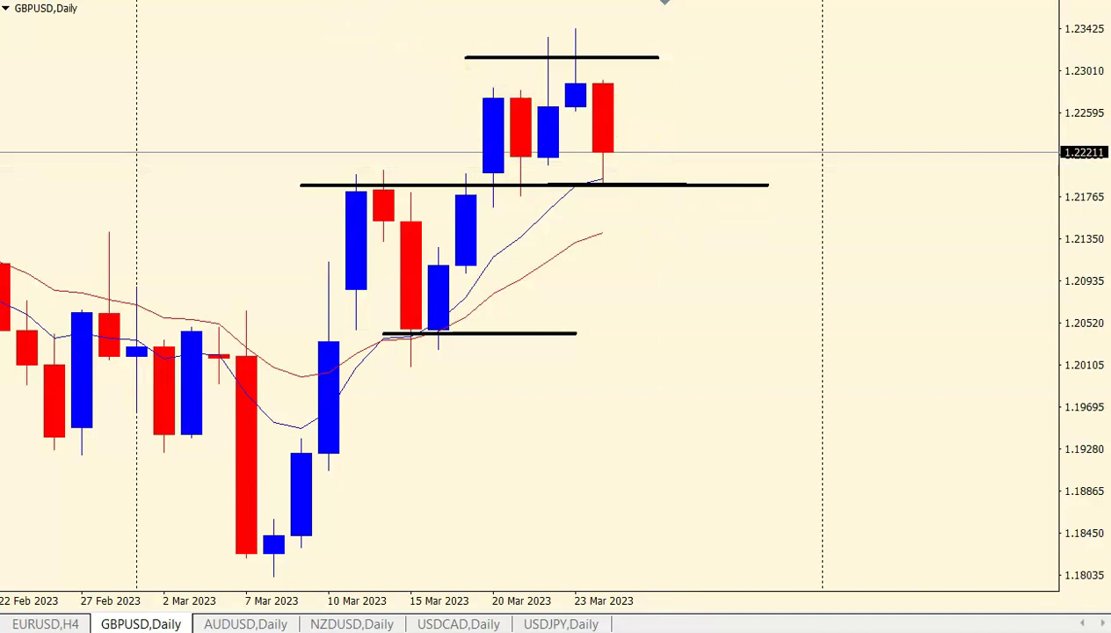
middle_click(607, 165)
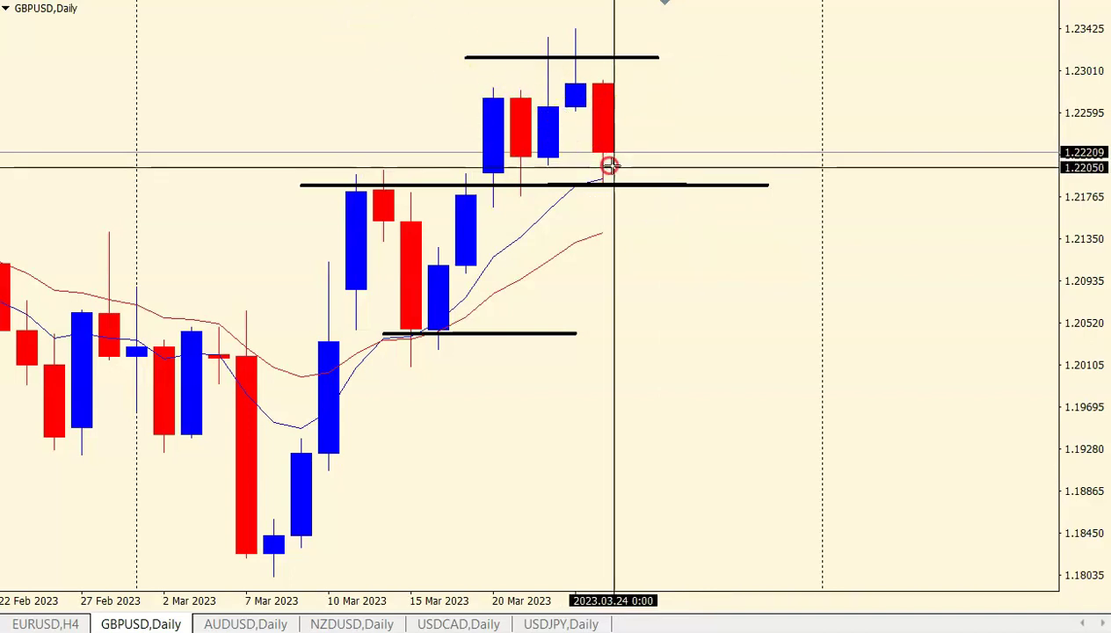
left_click_drag(635, 154, 662, 60)
left_click(665, 1)
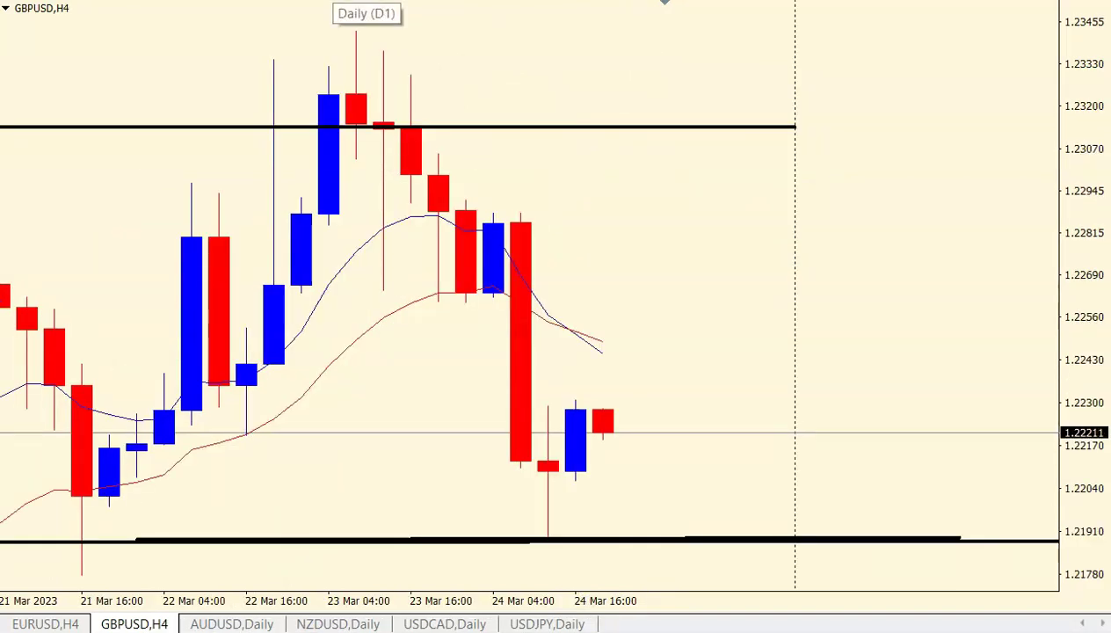
left_click(356, 1)
Step: Switch to the AUDUSD daily chart and extend the horizontal line at the range's low, about 0.6665, past the last candle
left_click(230, 620)
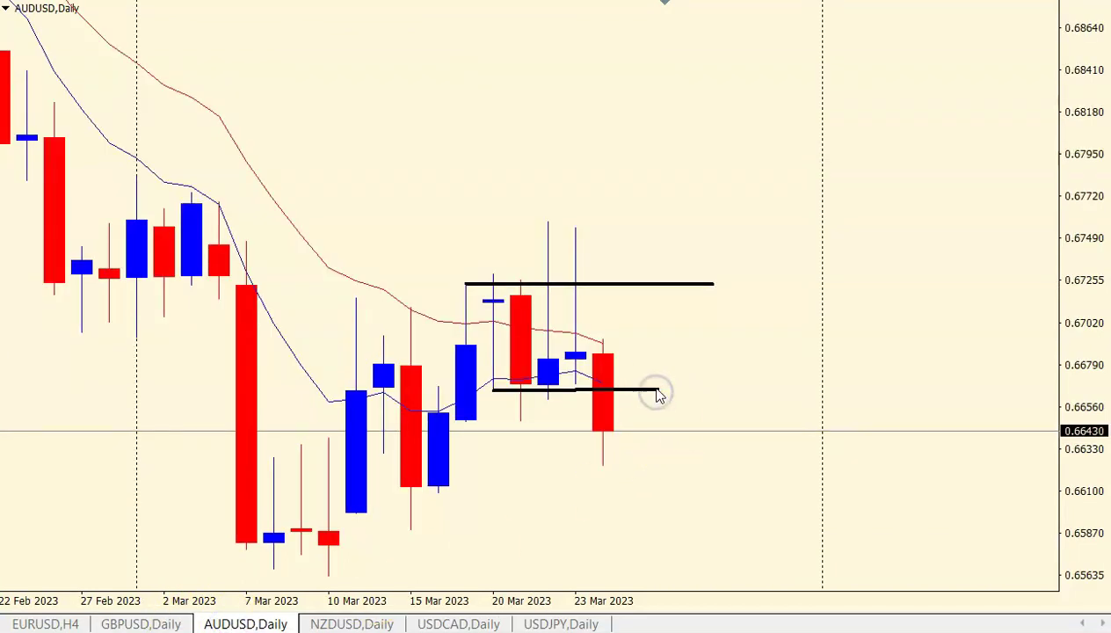
left_click_drag(656, 390, 683, 393)
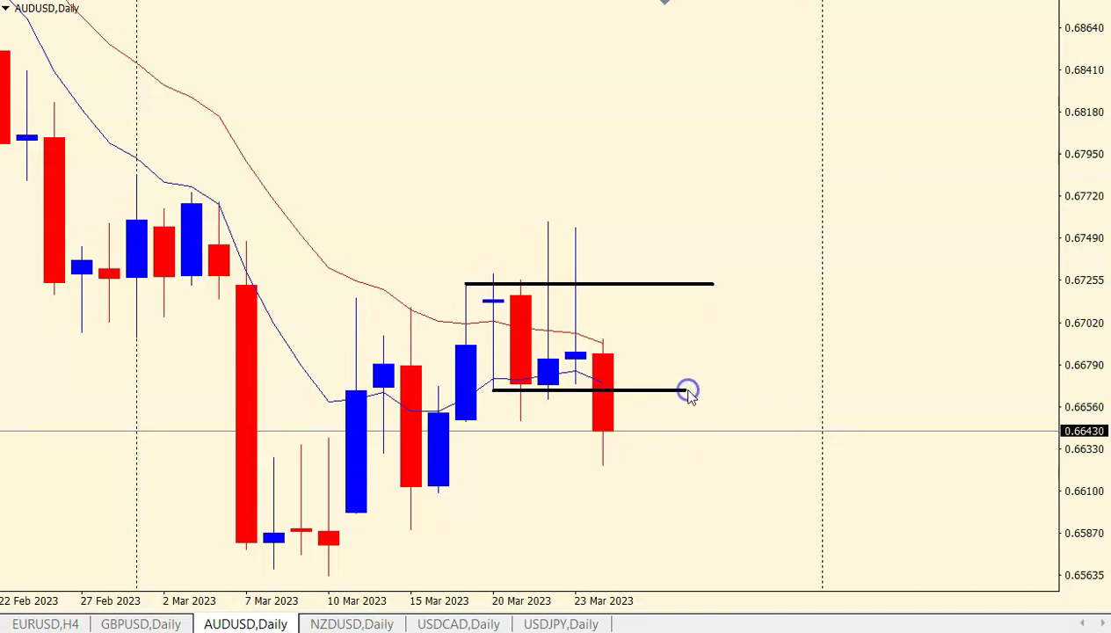
Step: Examine the AUDUSD candles' upper wicks above the range's upper line and the 24 March candle against the lower line
middle_click(543, 334)
left_click_drag(548, 361, 543, 166)
middle_click(494, 288)
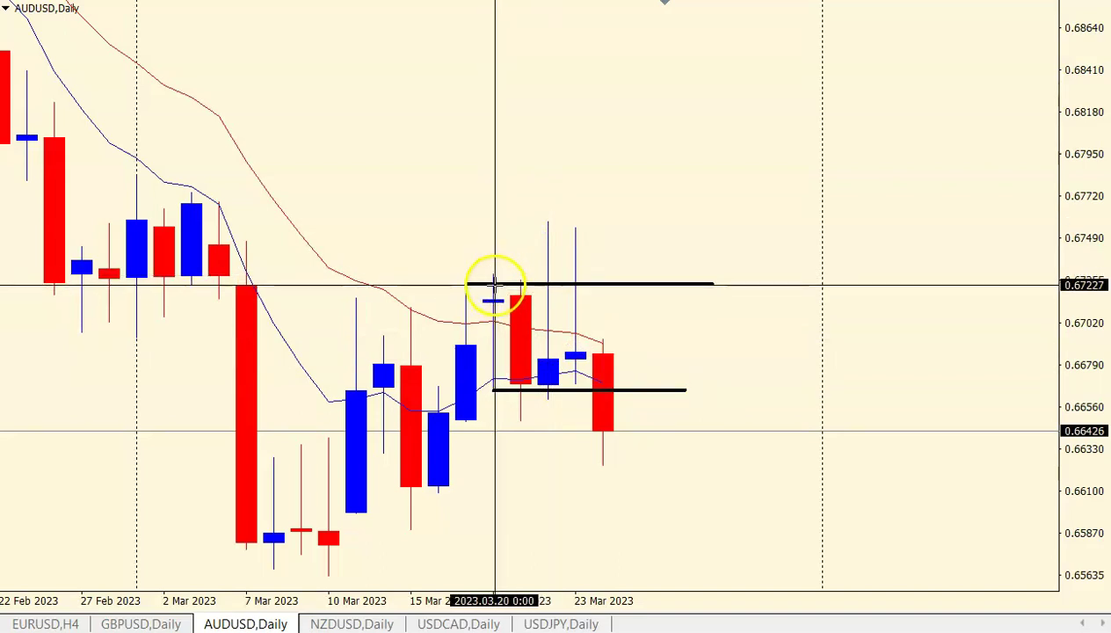
left_click_drag(574, 353, 571, 317)
middle_click(559, 294)
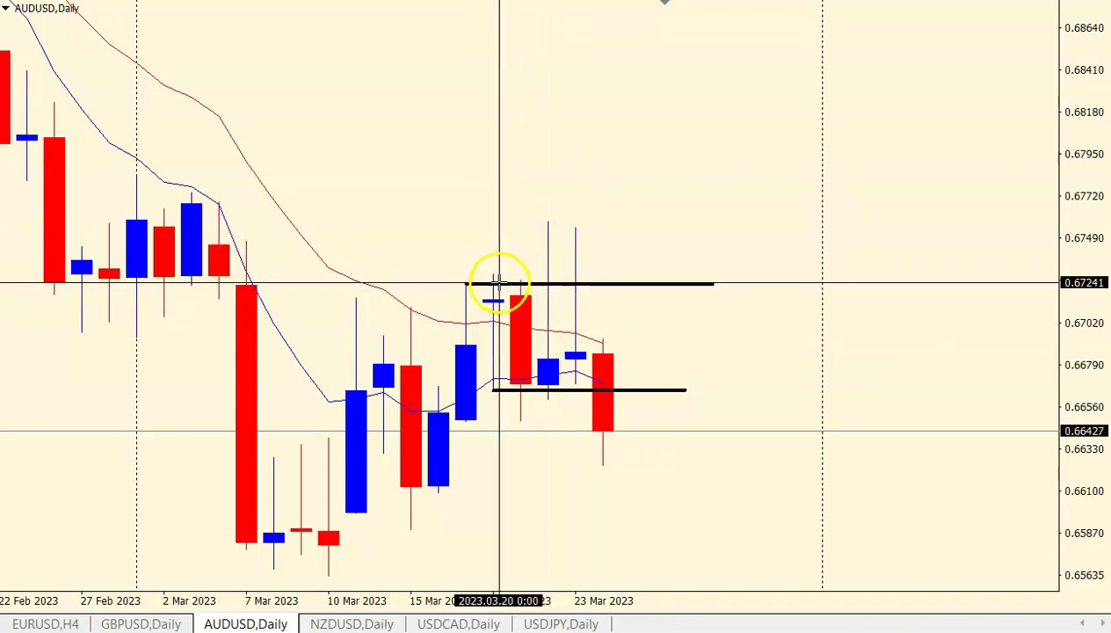
left_click_drag(599, 345, 598, 430)
middle_click(512, 397)
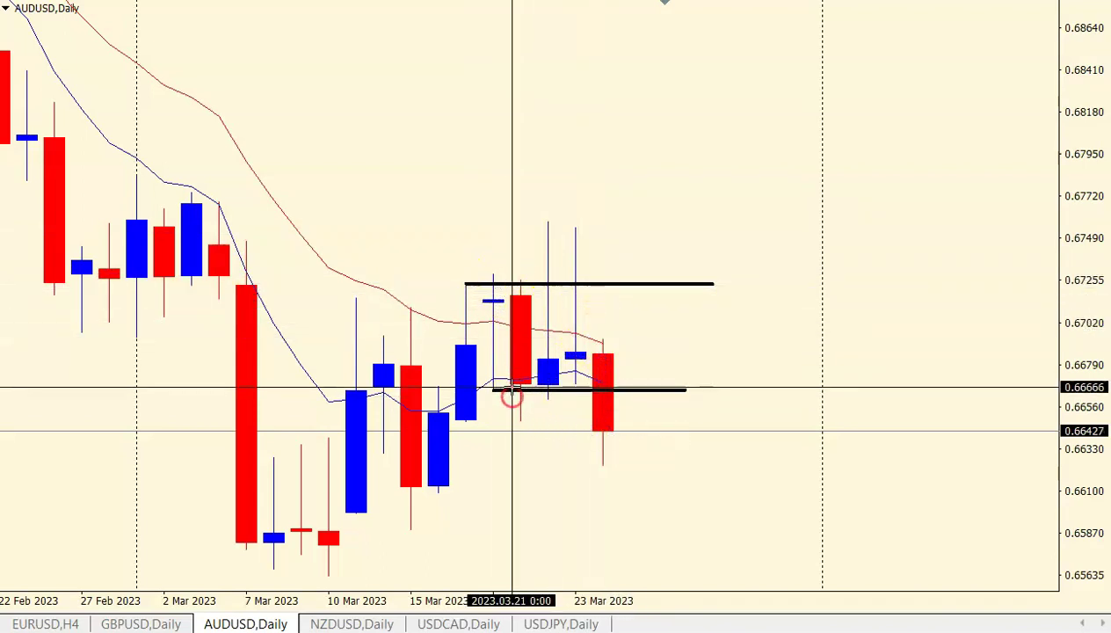
mouse_move(528, 393)
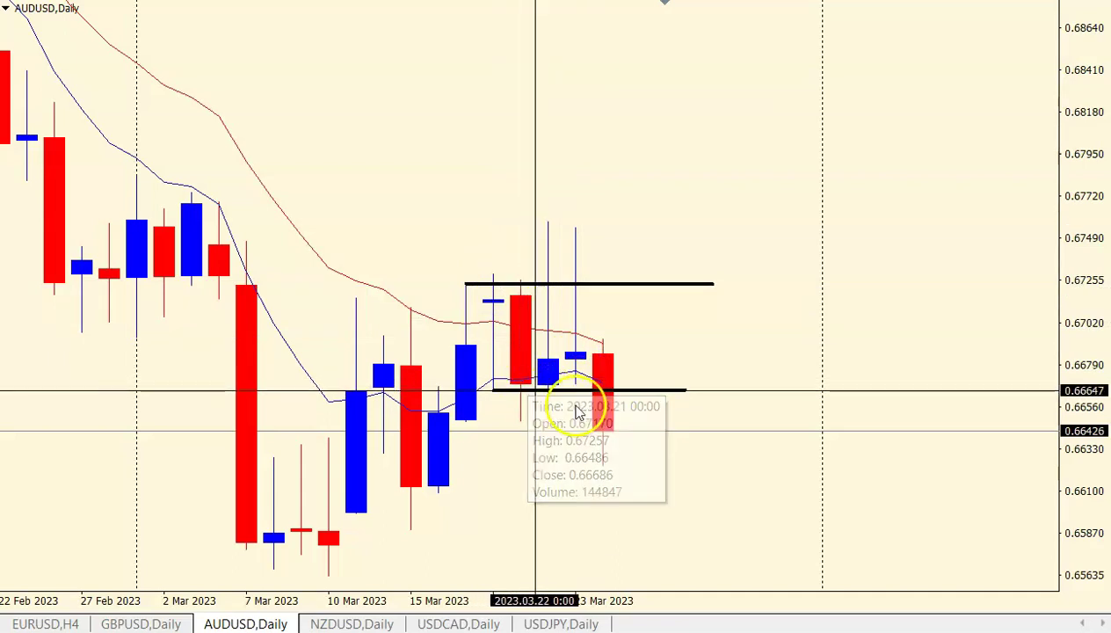
left_click(562, 463)
Step: Sketch the AUDUSD downtrend arrow, the March range swings and a projected drop below the lower line, and clear the freehand markings
key("minus")
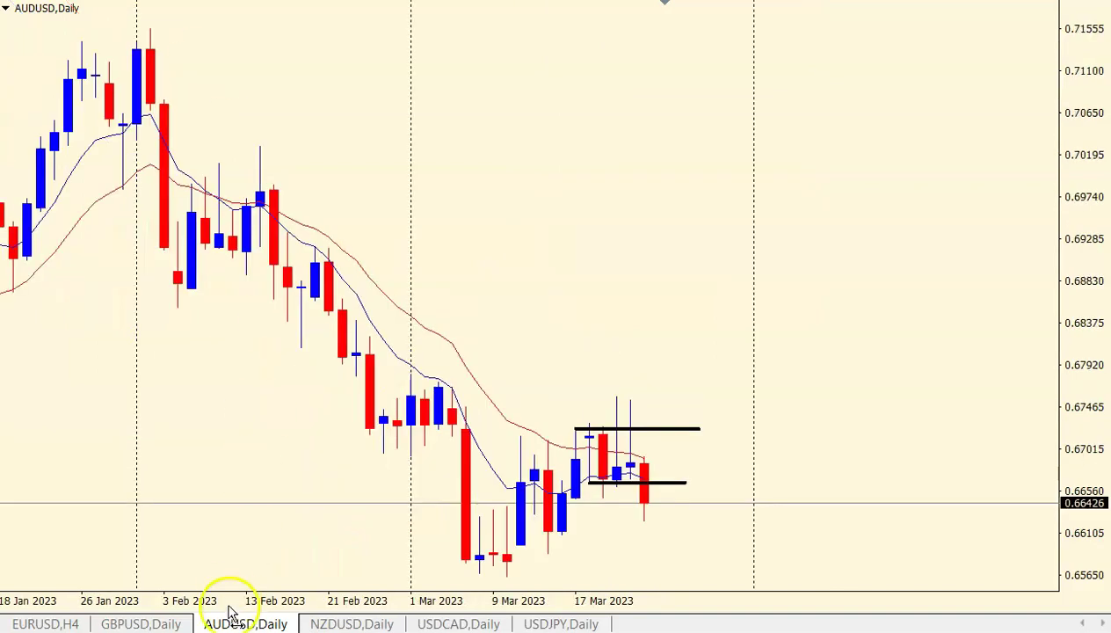
left_click_drag(281, 135, 484, 369)
left_click_drag(446, 354, 483, 369)
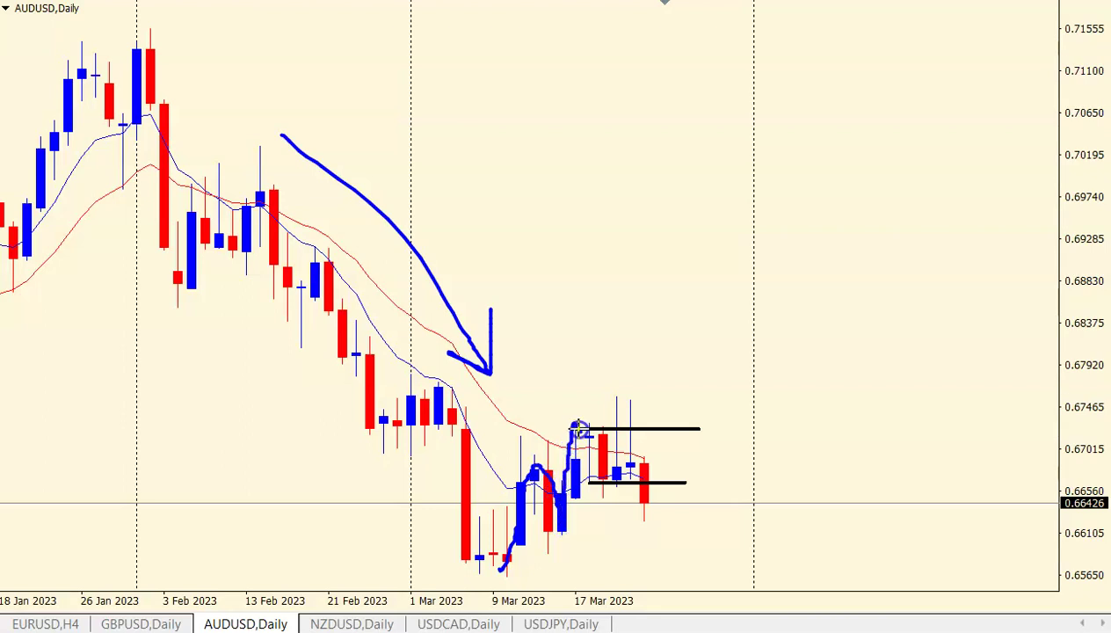
left_click_drag(621, 434, 610, 401)
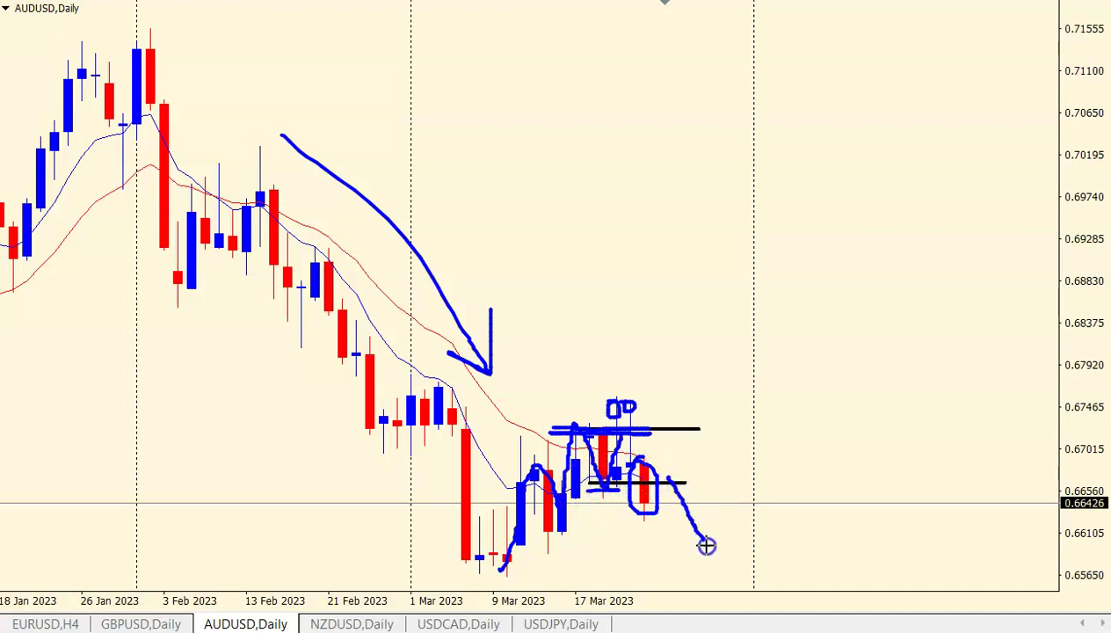
left_click(694, 20)
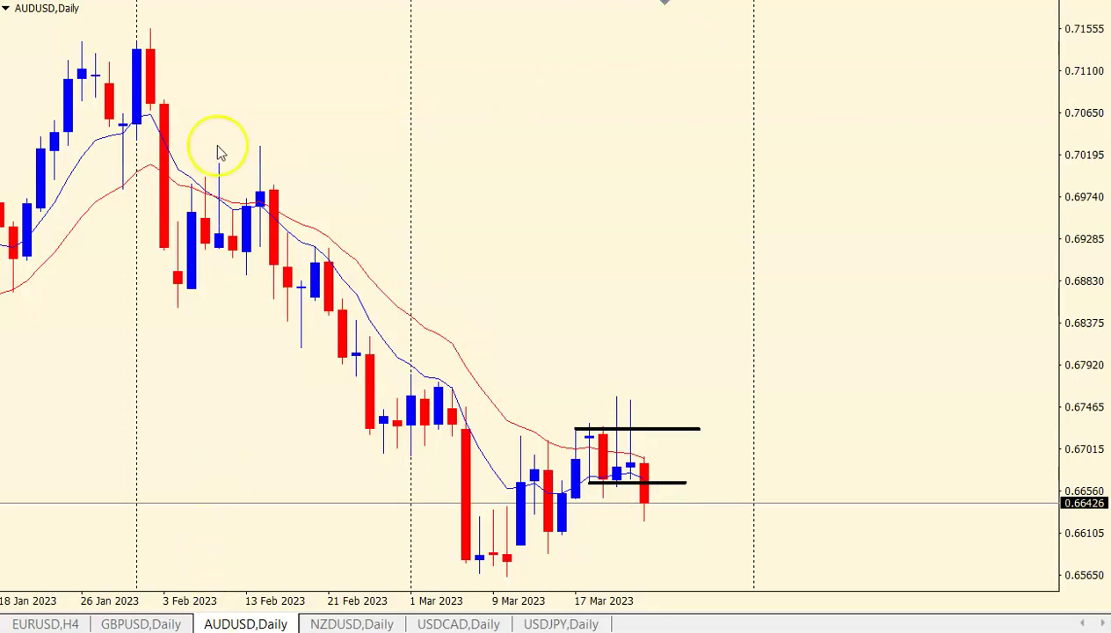
Step: Switch AUDUSD to H4, trace the 23 and 24 March swings around the lower line, and clear the freehand markings
key("plus")
middle_click(563, 389)
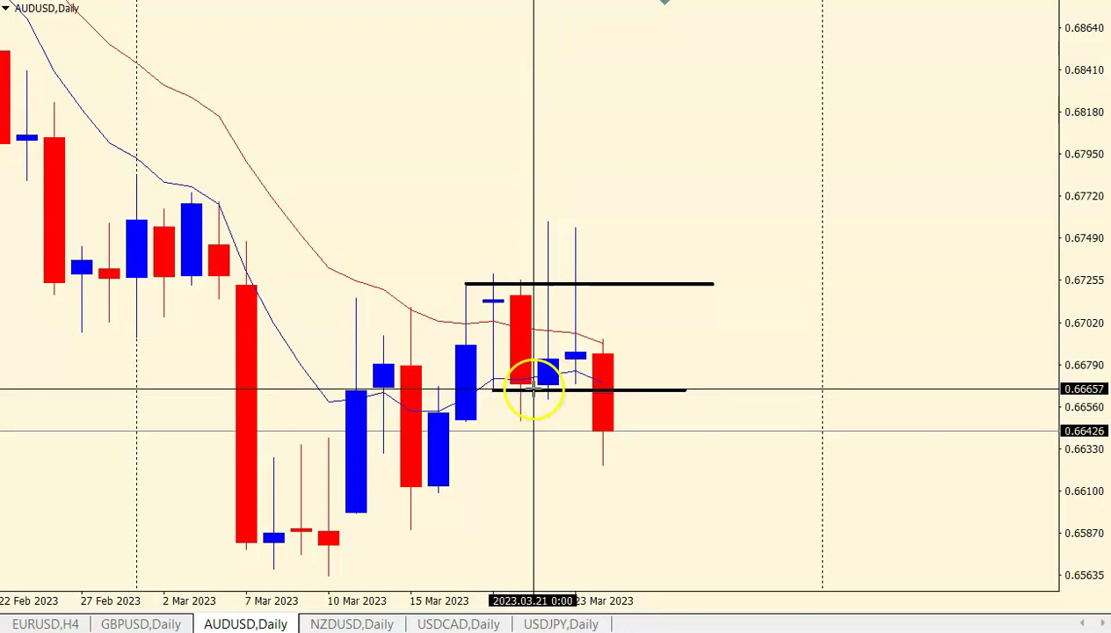
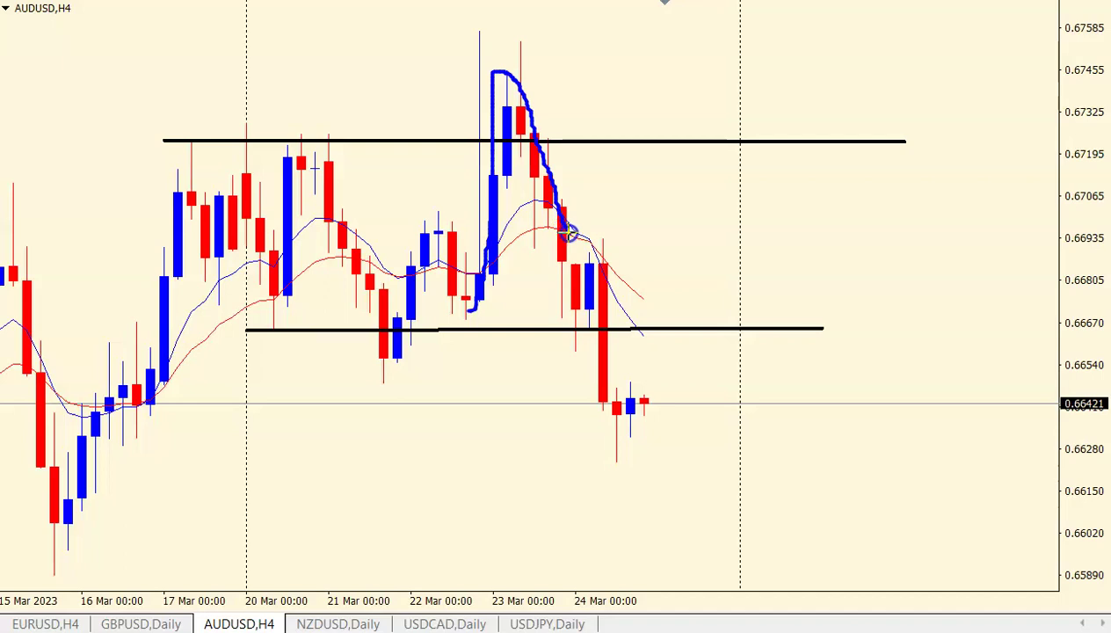
mouse_move(475, 311)
left_mouse_down()
mouse_move(433, 312)
mouse_move(536, 309)
left_mouse_up()
left_click_drag(249, 329, 450, 332)
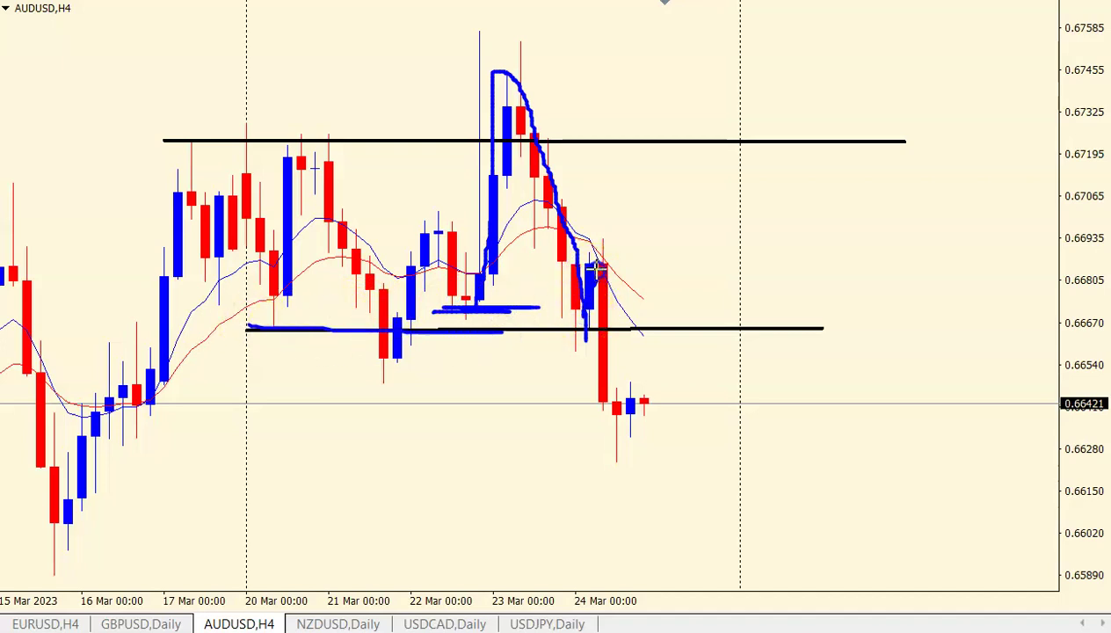
left_click_drag(620, 385, 603, 239)
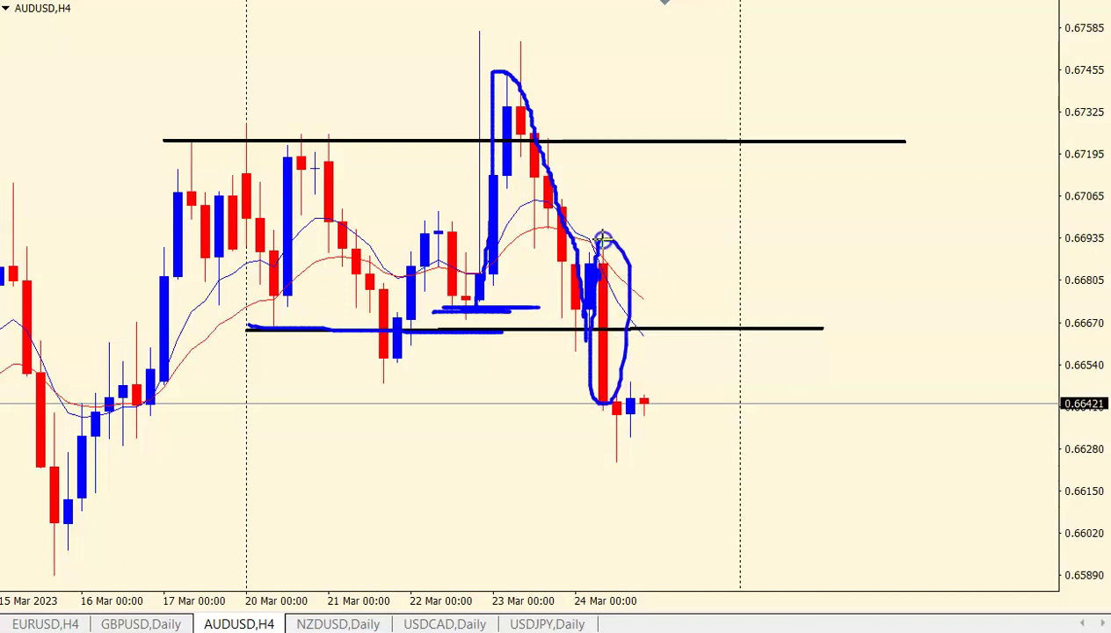
left_click(681, 12)
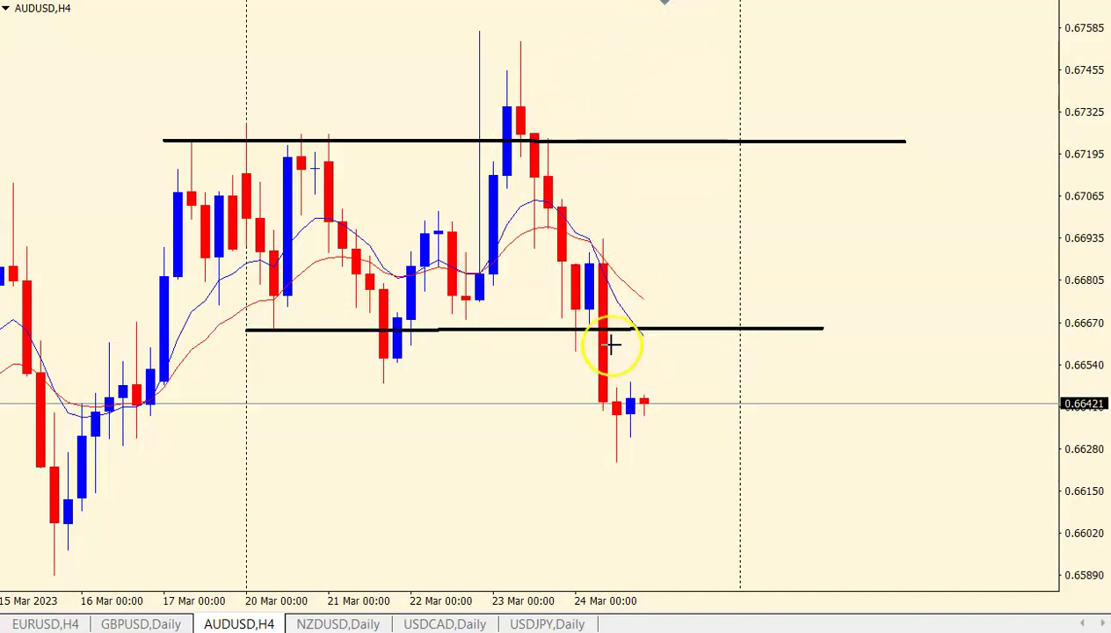
left_click_drag(576, 330, 598, 269)
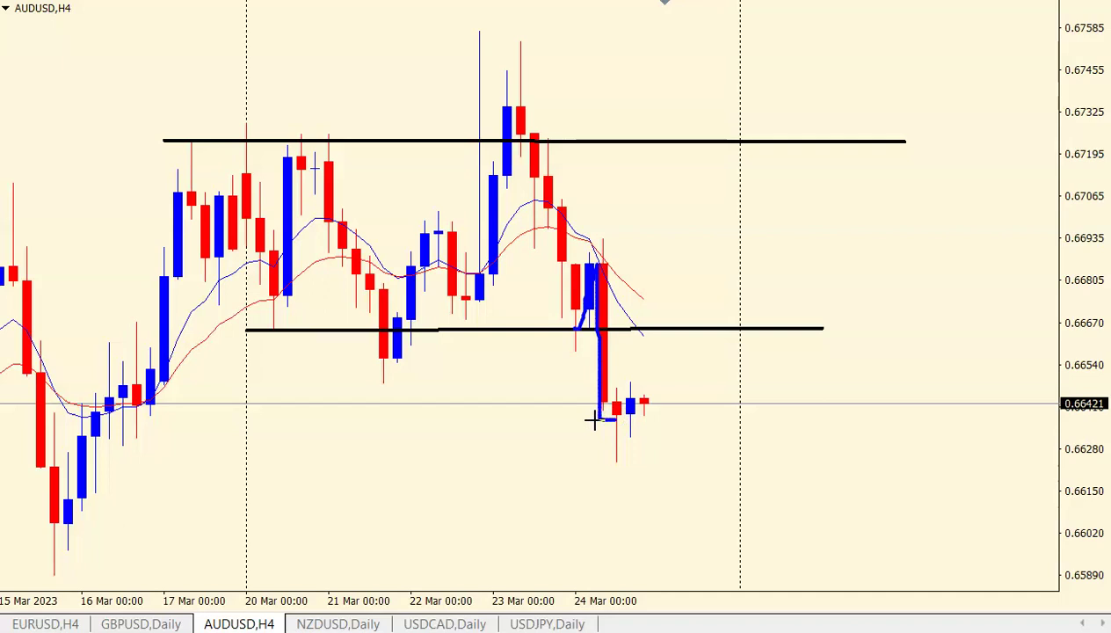
left_click(677, 20)
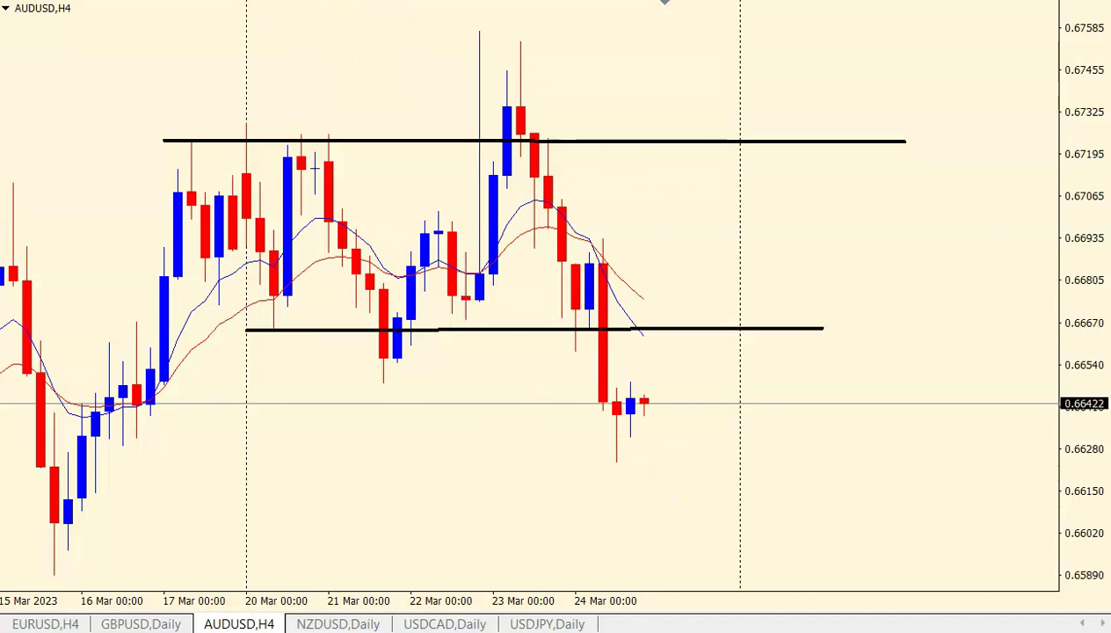
Step: Draw a rectangle from about 0.6649 up to the lower line and a rising trend line into it from the 24 March low
left_click_drag(589, 323, 768, 385)
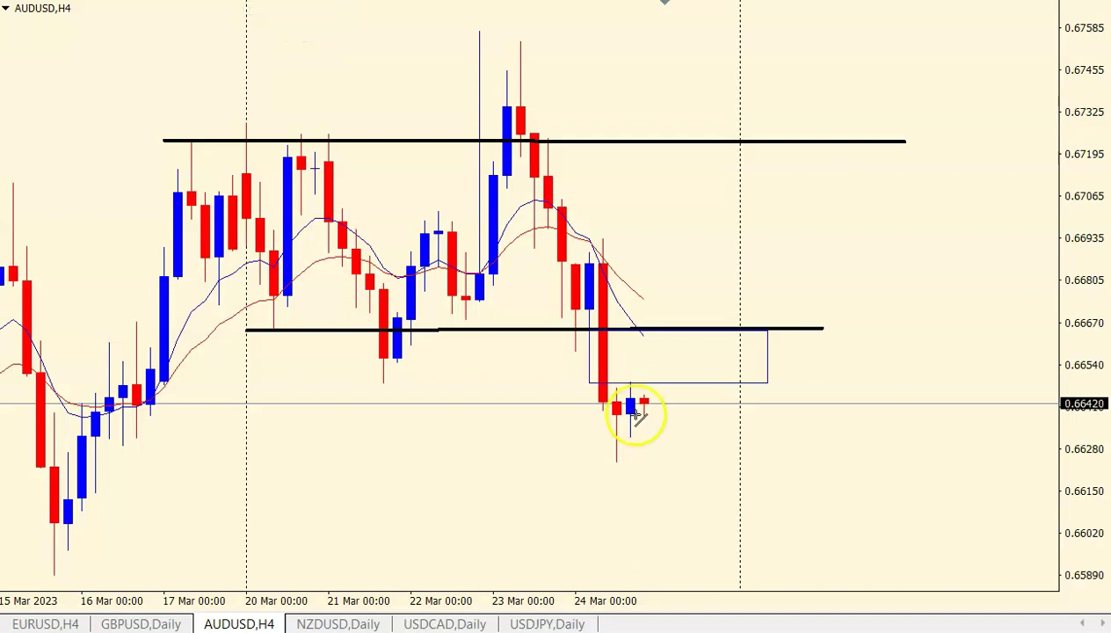
mouse_move(618, 456)
left_mouse_down()
mouse_move(713, 367)
mouse_move(712, 353)
left_mouse_up()
middle_click(592, 238)
left_click_drag(593, 237, 710, 345)
middle_click(622, 459)
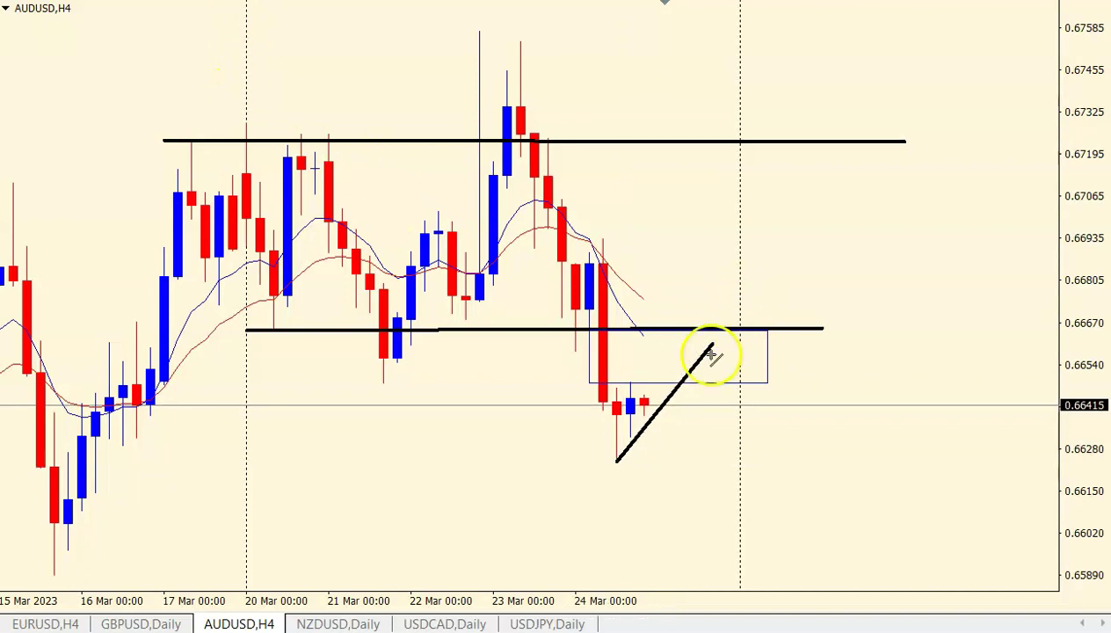
Step: Draw a falling trend line from the projected AUDUSD retracement peak, about 0.6660, down to about 0.6589
left_click_drag(714, 345, 850, 576)
middle_click(710, 347)
left_click_drag(731, 341, 838, 573)
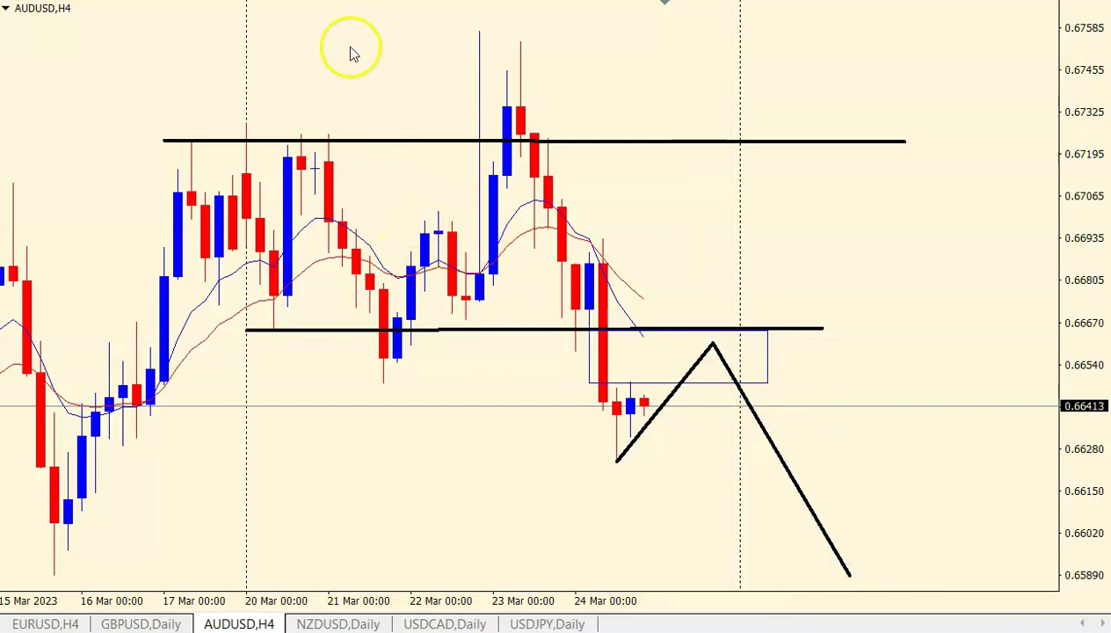
Step: Compare the AUDUSD projection on the daily and H1 charts, and follow its expected drop on H4
left_click(665, 1)
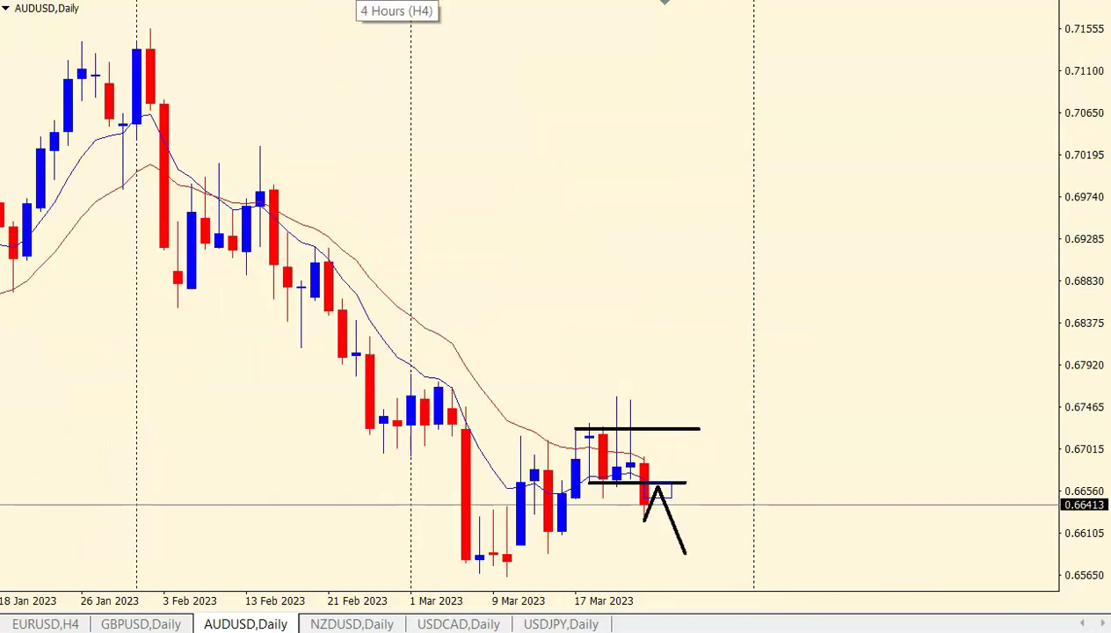
left_click(360, 1)
left_click(332, 1)
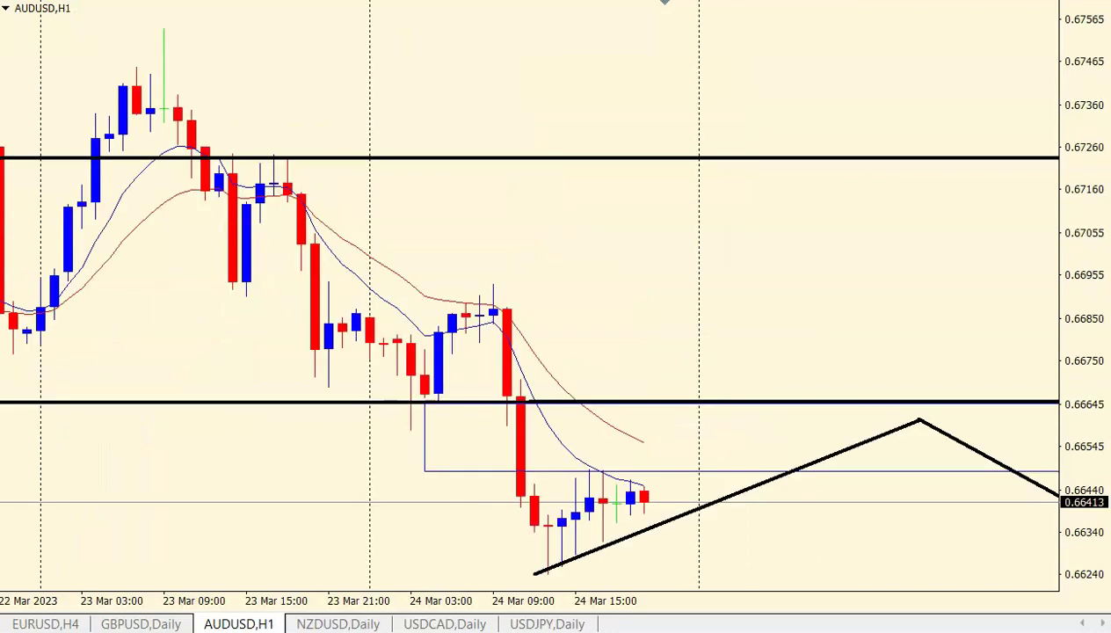
left_click(378, 0)
middle_click(664, 238)
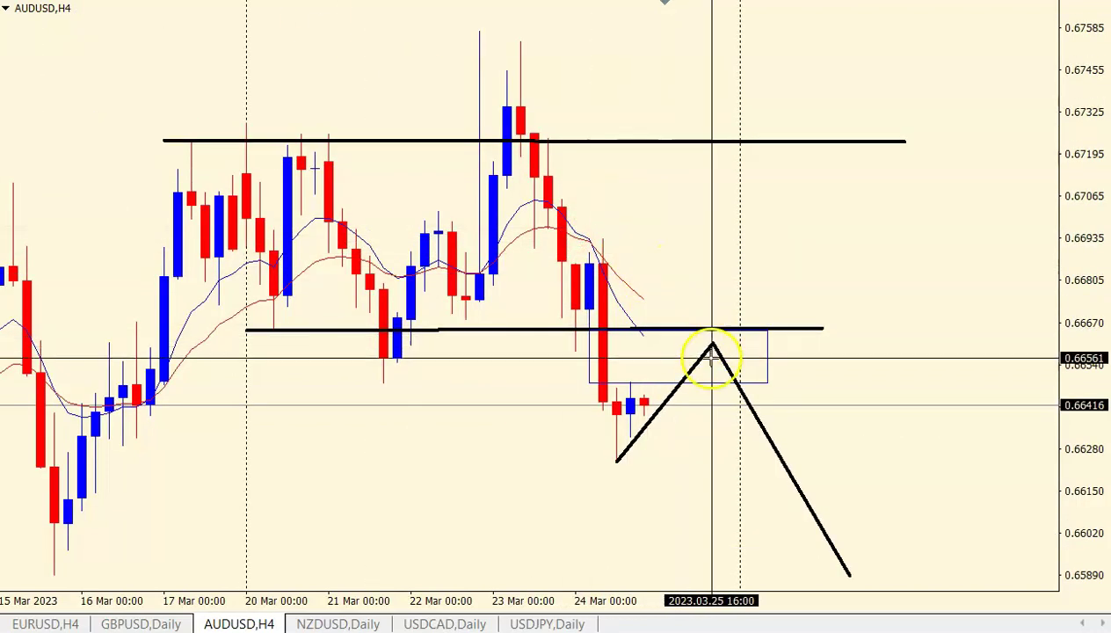
left_click_drag(737, 358, 842, 567)
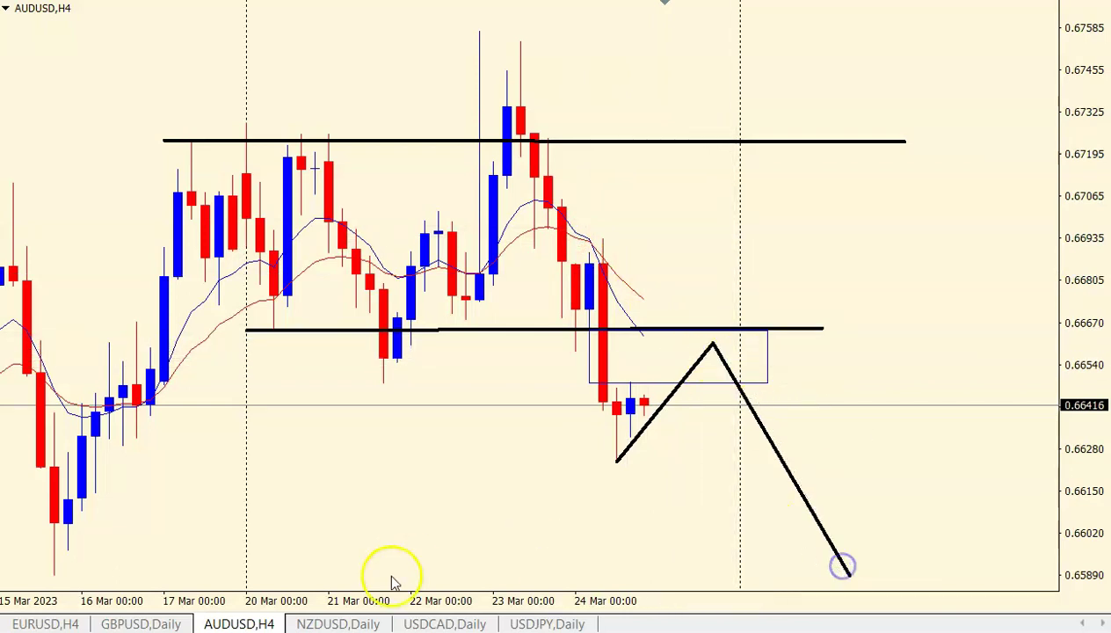
Step: Switch to the NZDUSD daily chart, compress its price scale and sketch the March upswings freehand over the candles
left_click(312, 624)
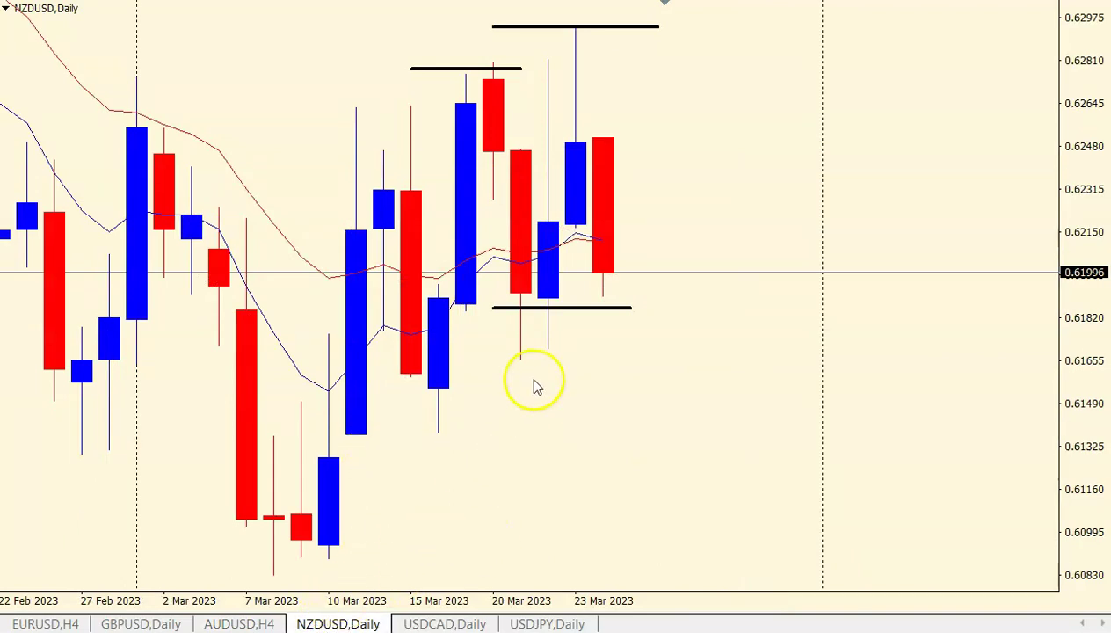
left_click_drag(1068, 224, 1075, 255)
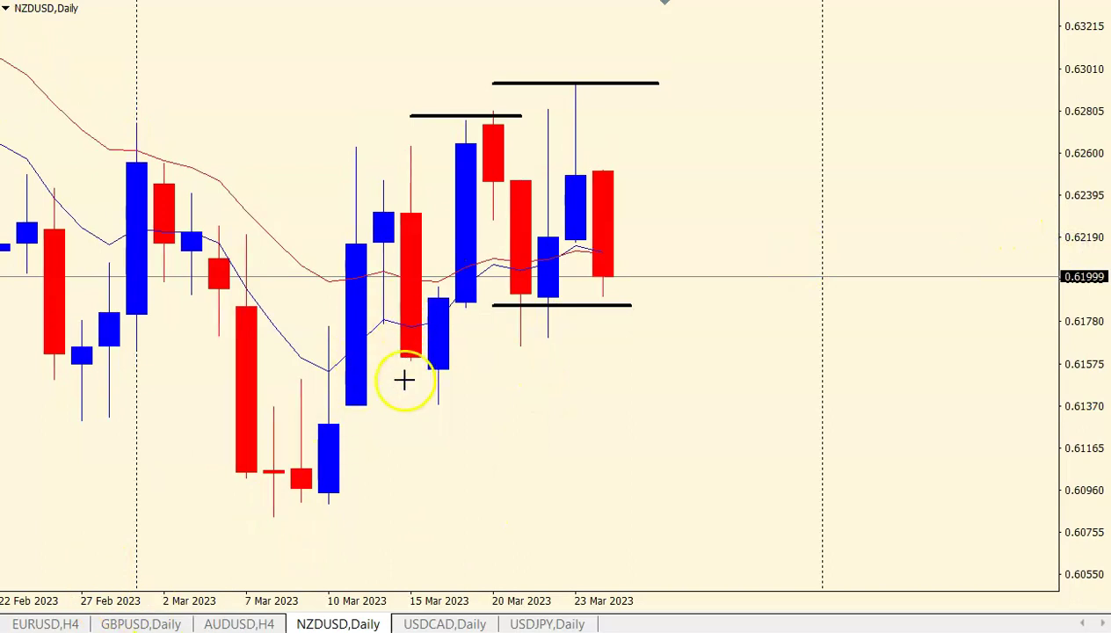
left_click_drag(337, 492, 391, 257)
mouse_move(398, 209)
left_mouse_down()
mouse_move(437, 376)
mouse_move(485, 142)
mouse_move(533, 213)
left_mouse_up()
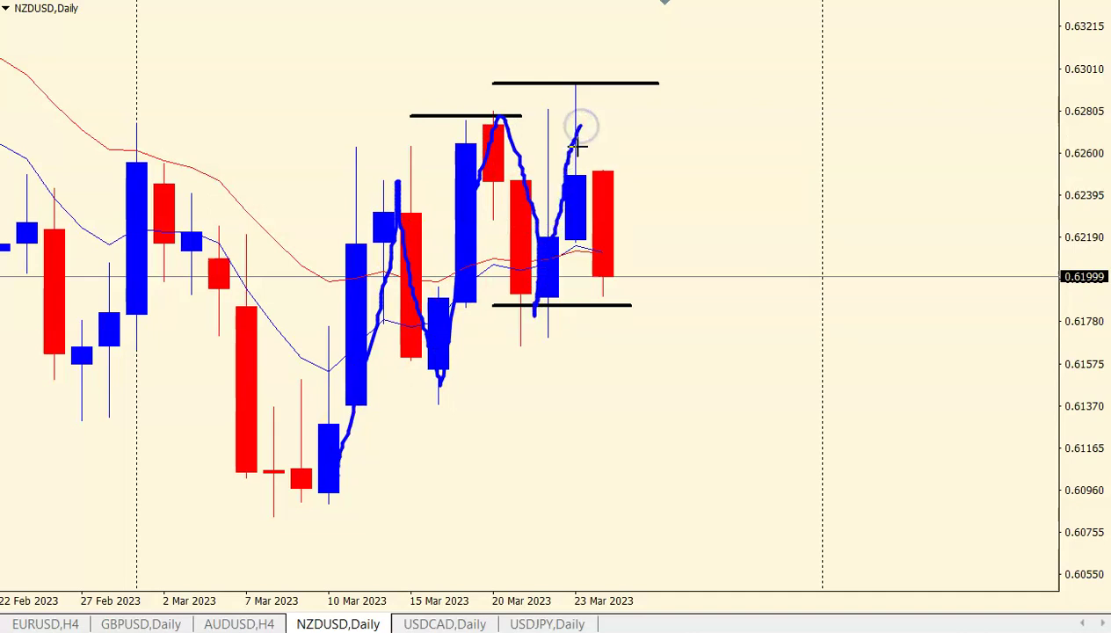
Step: Circle the recent NZDUSD swing highs and the 24 March bearish candle, and clear the freehand markings
left_click_drag(539, 113, 551, 115)
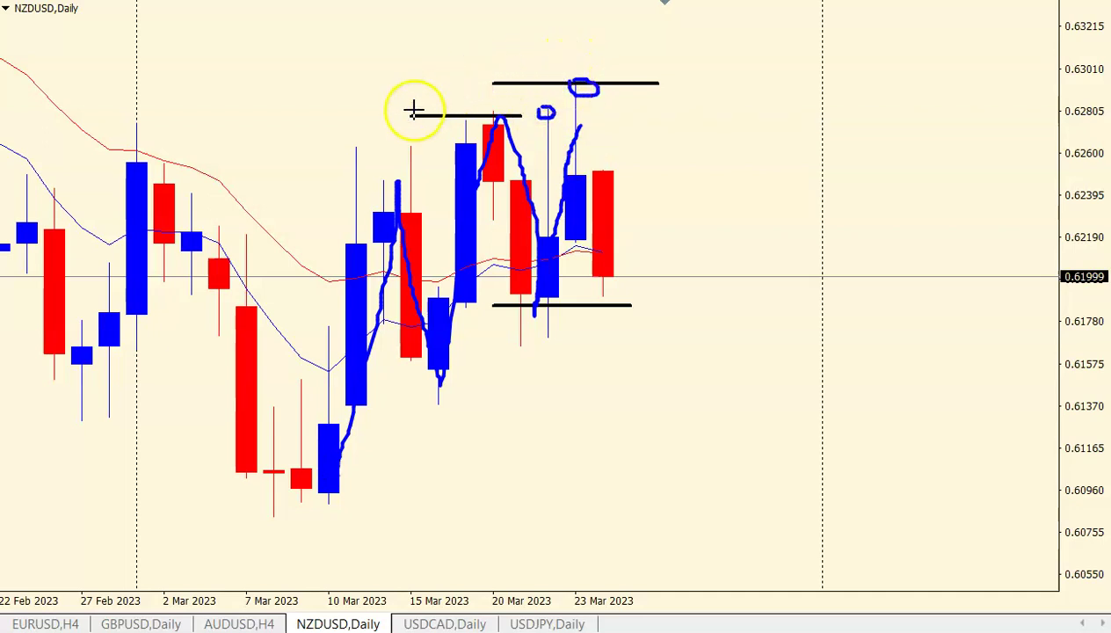
left_click_drag(463, 109, 466, 111)
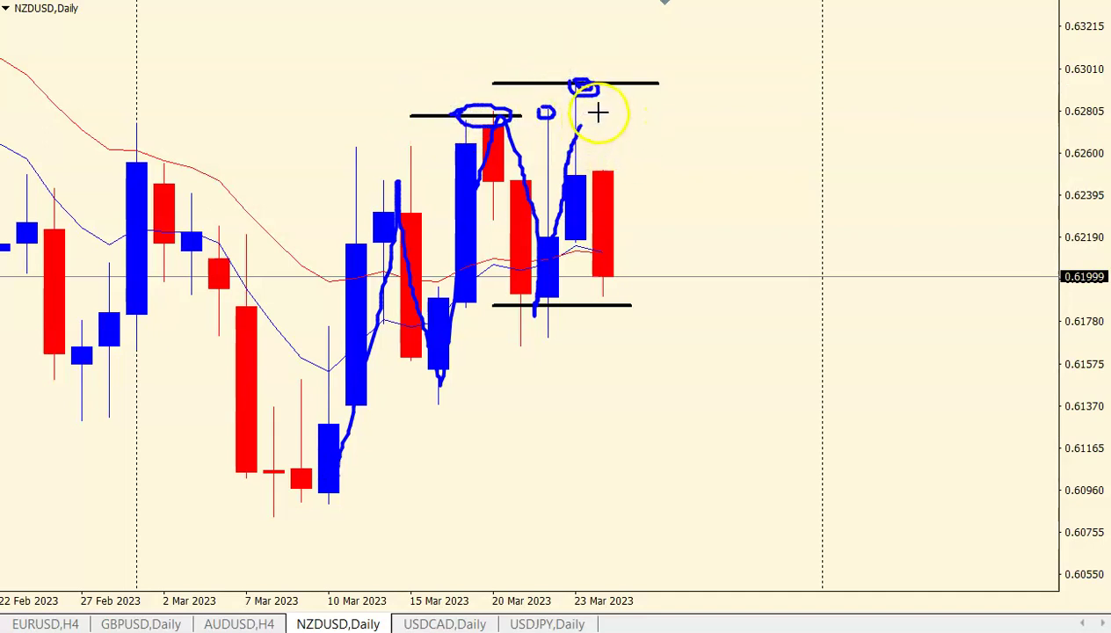
left_click_drag(598, 162, 577, 213)
left_click_drag(601, 295, 603, 154)
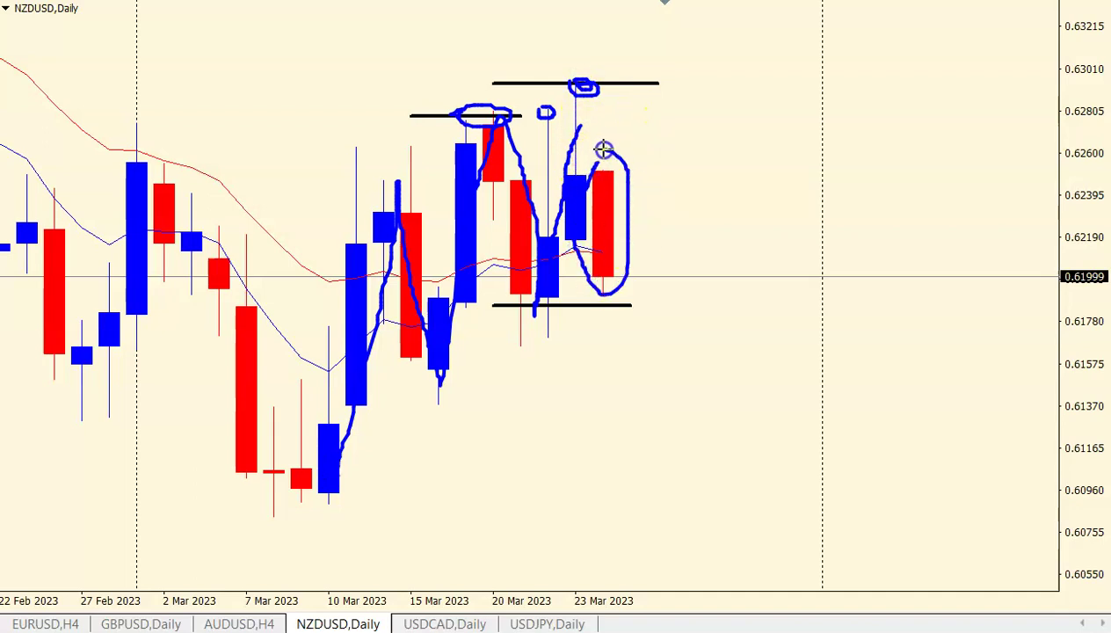
left_click(691, 16)
Step: Mark the NZDUSD lower line freehand, sketch a projected downward break arrow beside it, and clear the markings
left_click_drag(496, 304, 532, 301)
left_click_drag(599, 292, 603, 298)
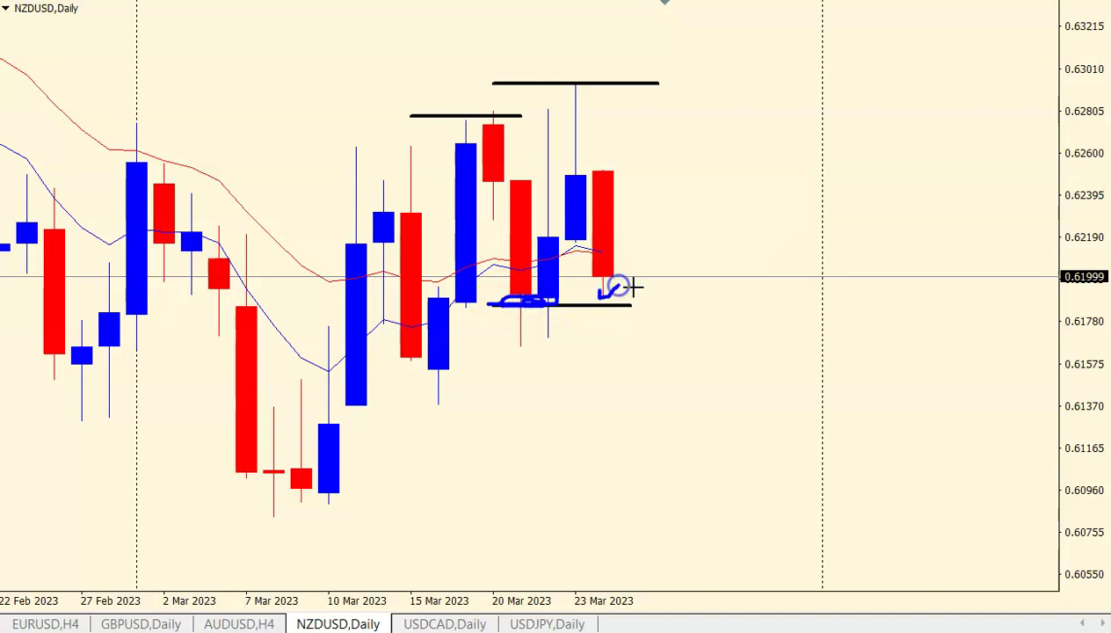
left_click(628, 281)
left_click_drag(659, 338, 663, 339)
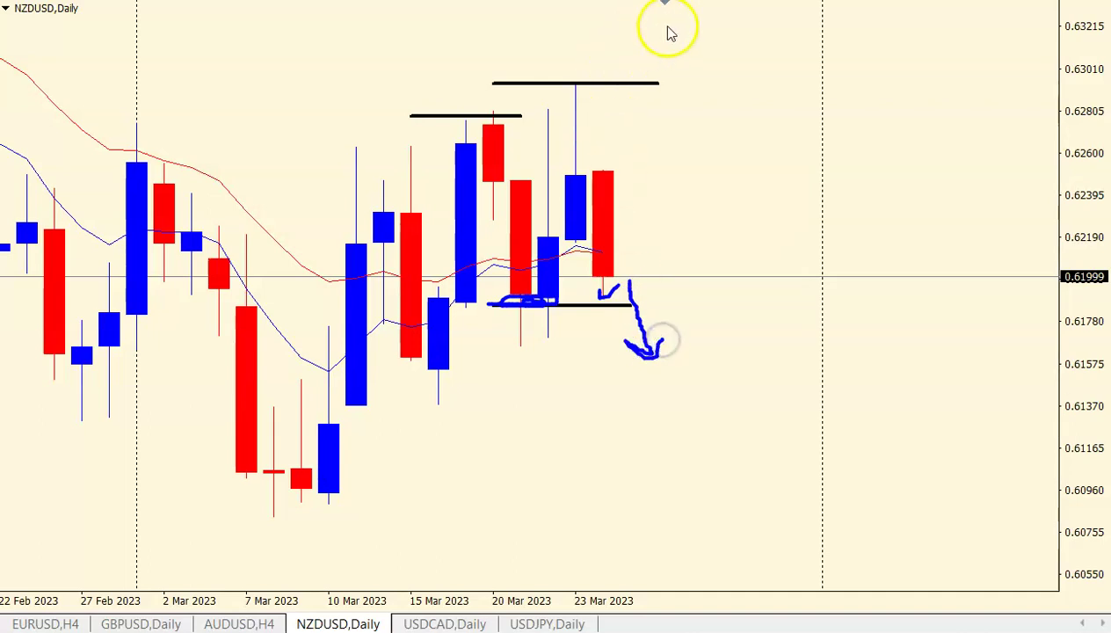
right_click(691, 15)
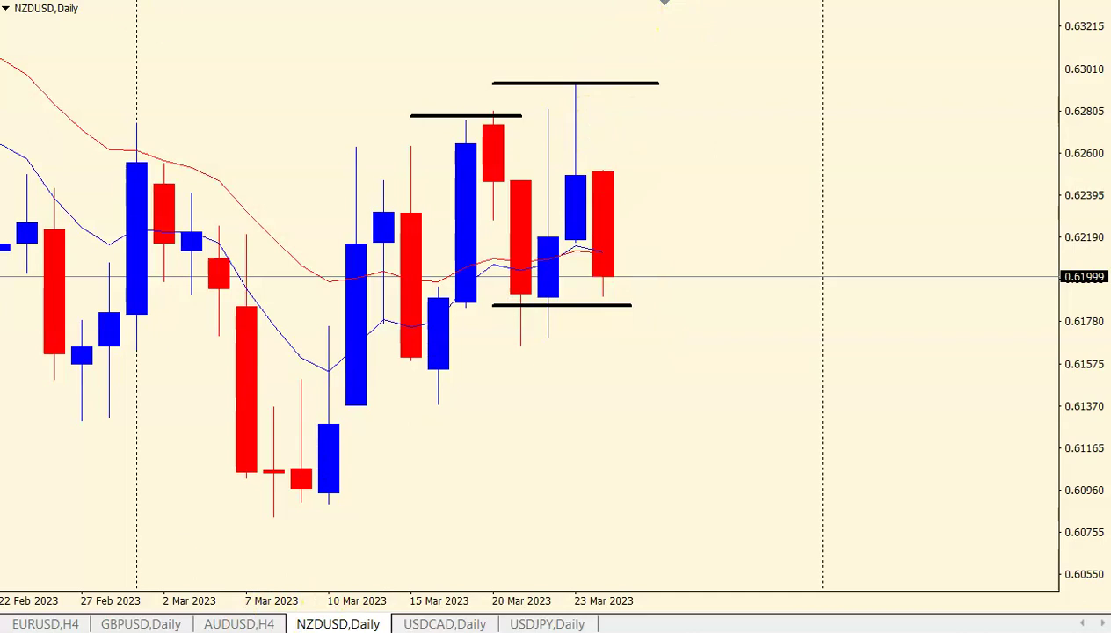
Step: On NZDUSD H4, draw a projected rise from the lower line to about 0.6219 and a drop to about 0.6157
left_click(665, 2)
key("minus")
key("minus")
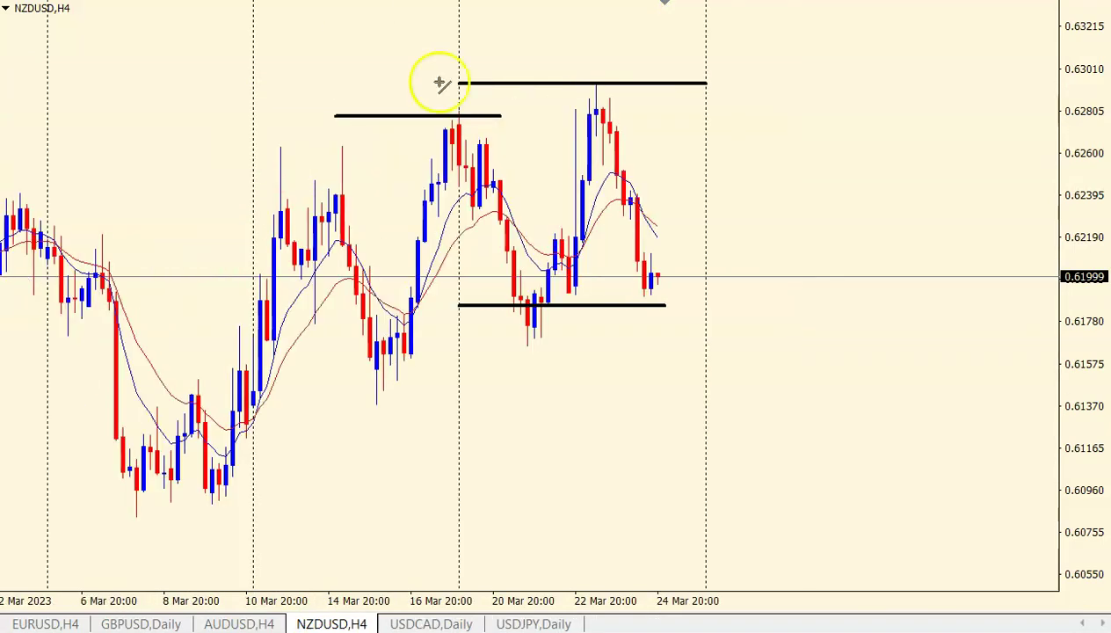
left_click_drag(658, 304, 689, 250)
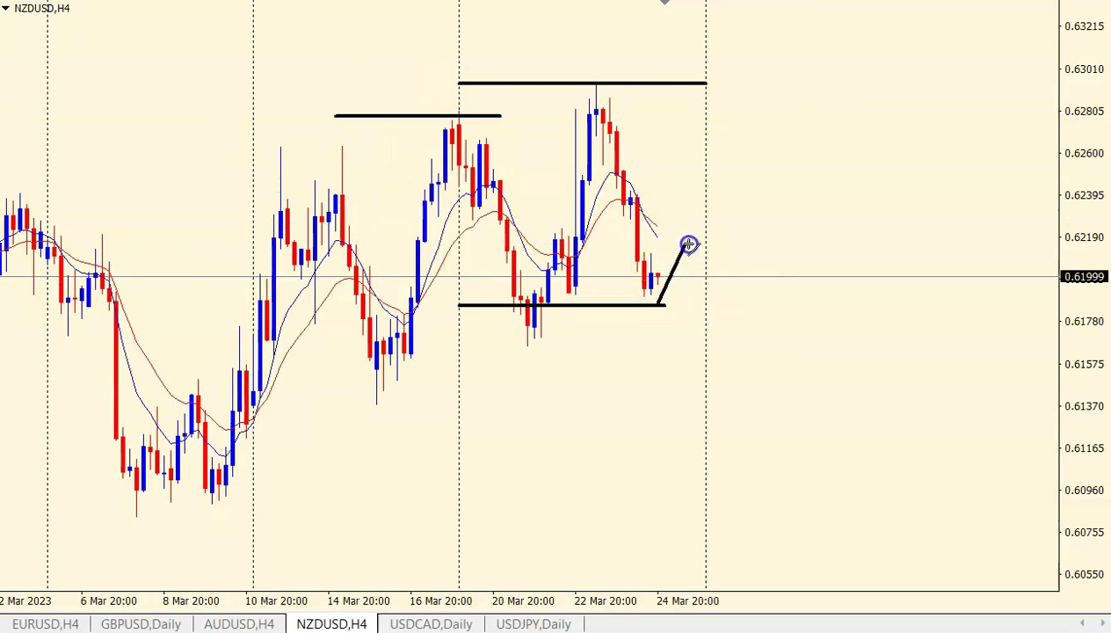
left_click_drag(686, 238, 707, 366)
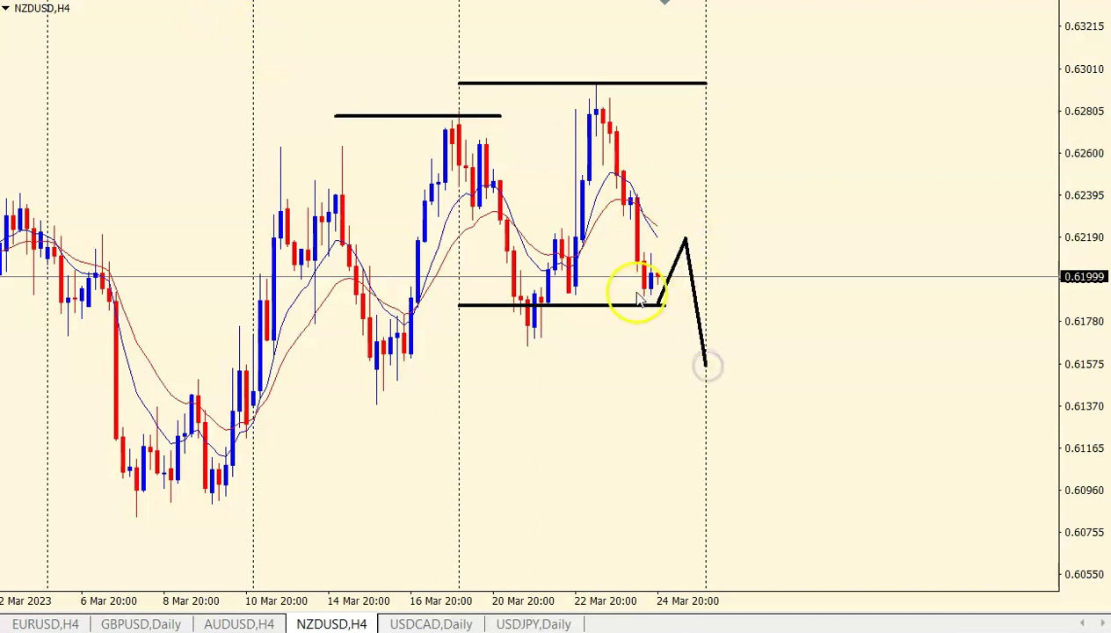
Step: Compare the NZDUSD and AUDUSD daily charts, checking the latest AUDUSD candles against the lower line
left_click(303, 2)
key("minus")
key("plus")
key("plus")
left_click(258, 622)
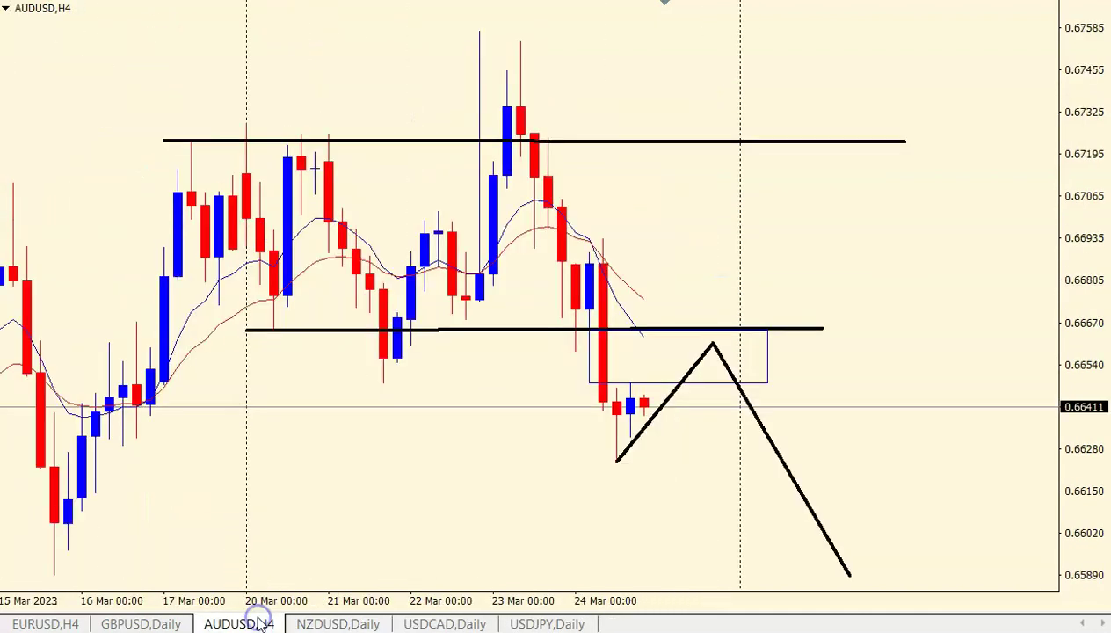
left_click(302, 2)
middle_click(641, 458)
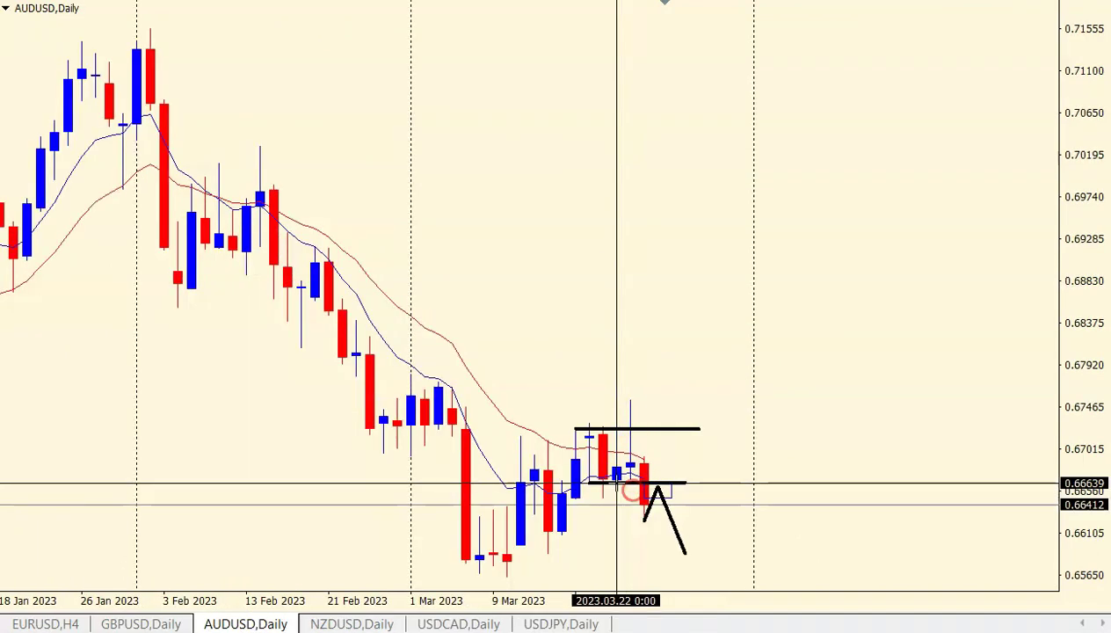
middle_click(608, 482)
left_click(318, 623)
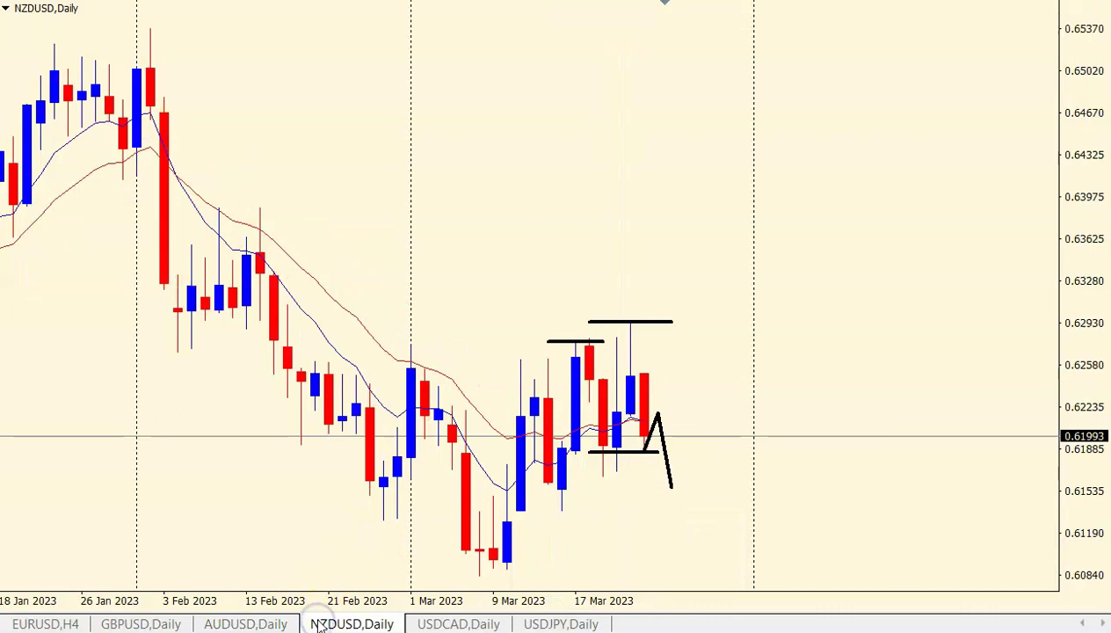
Step: On NZDUSD H4, draw a horizontal line at about 0.6219 and a rectangle around it from about 0.6211 to 0.6230
left_click(301, 2)
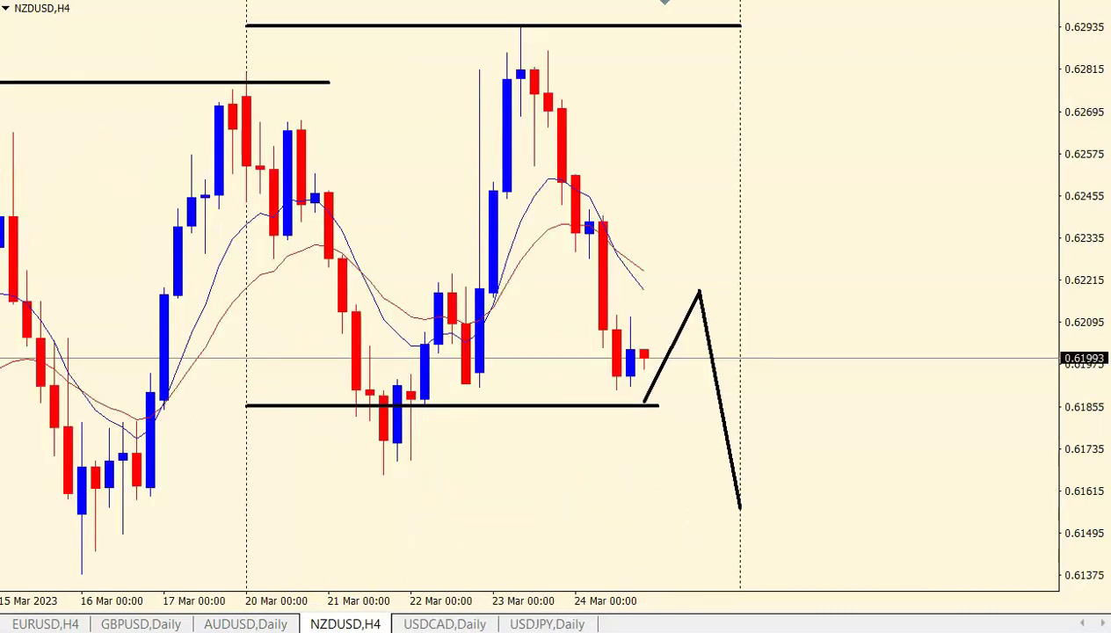
left_click_drag(603, 289, 796, 290)
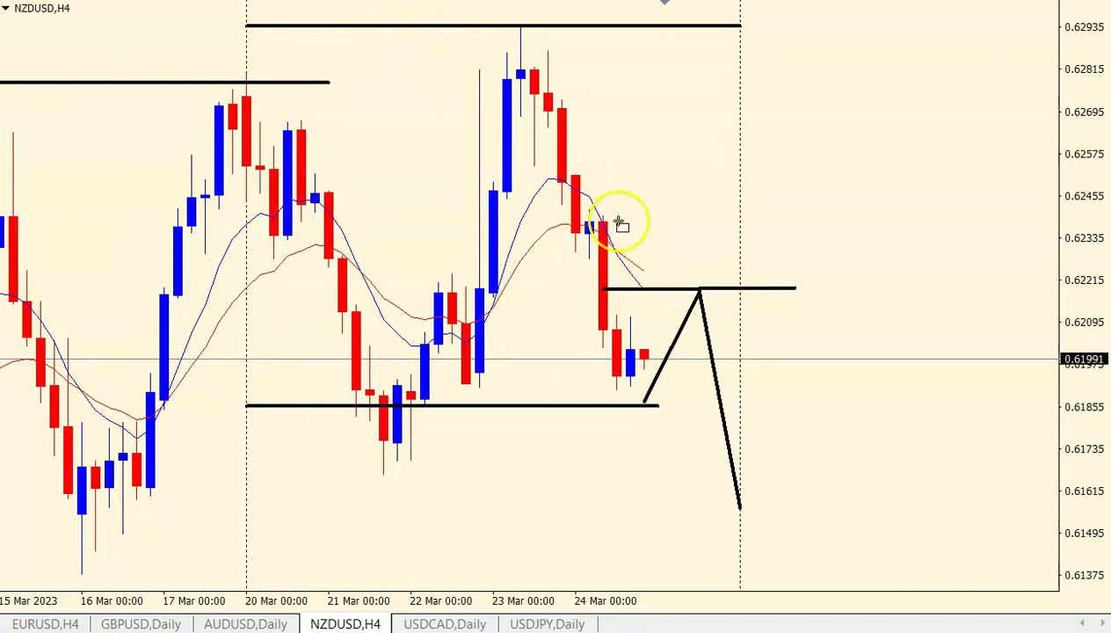
left_click_drag(575, 253, 795, 319)
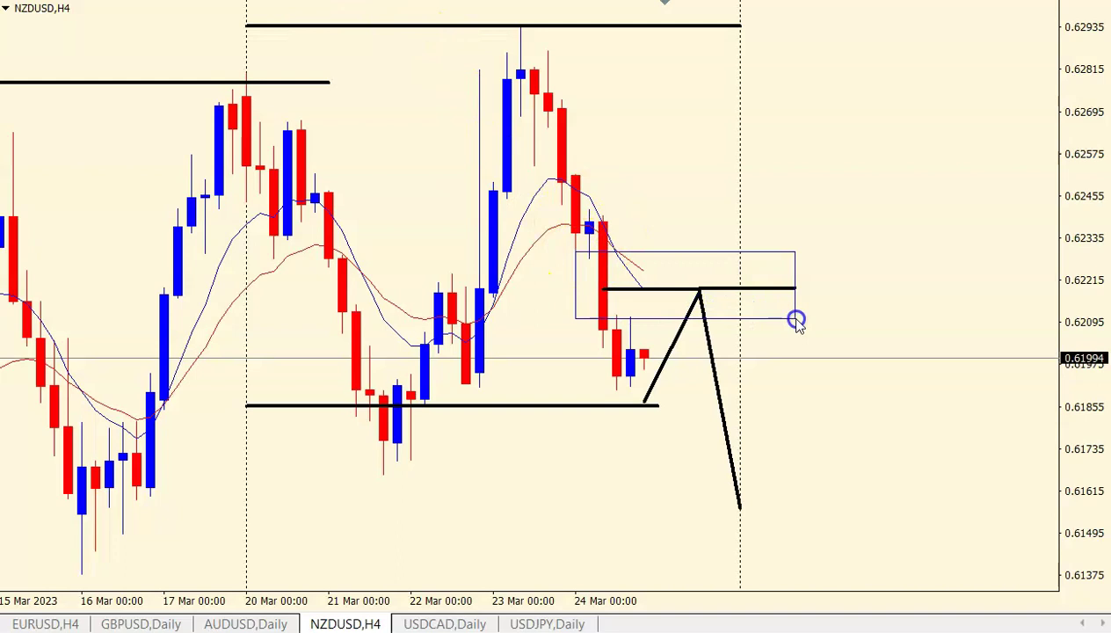
Step: Return NZDUSD to the daily chart and delete the projection lines, the short horizontal line and the rectangle
key("plus")
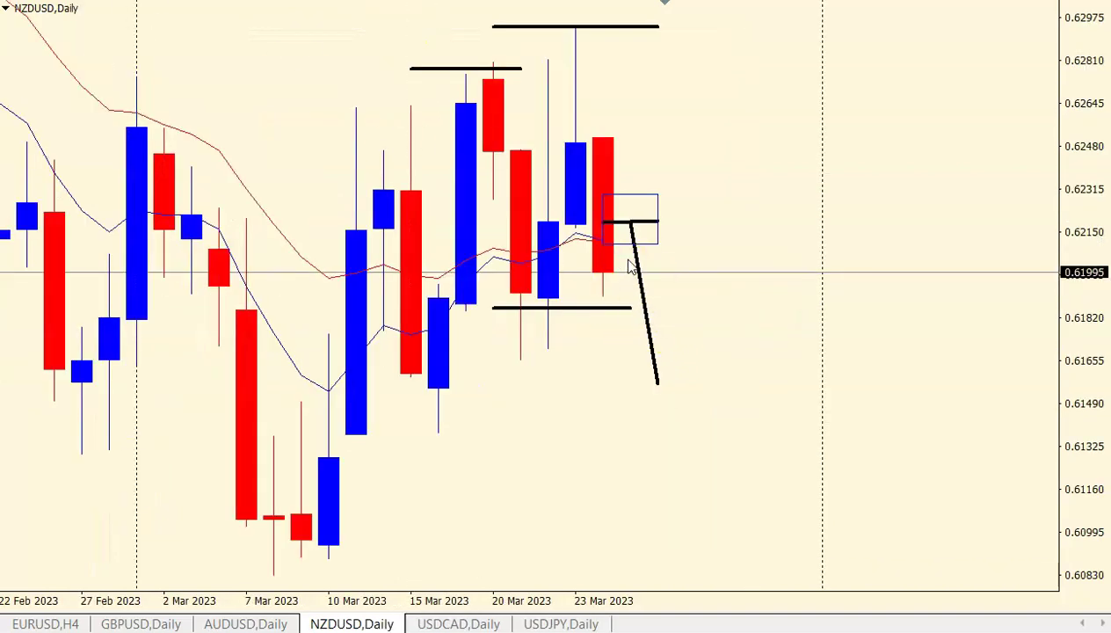
double_click(632, 236)
key("Delete")
key("Delete")
double_click(650, 222)
key("Delete")
Step: Move the NZDUSD lower line one day later and draw a falling trend line through it from about 0.6217 to 0.6142
double_click(564, 307)
mouse_move(565, 308)
left_mouse_down()
mouse_move(592, 306)
mouse_move(580, 308)
left_mouse_up()
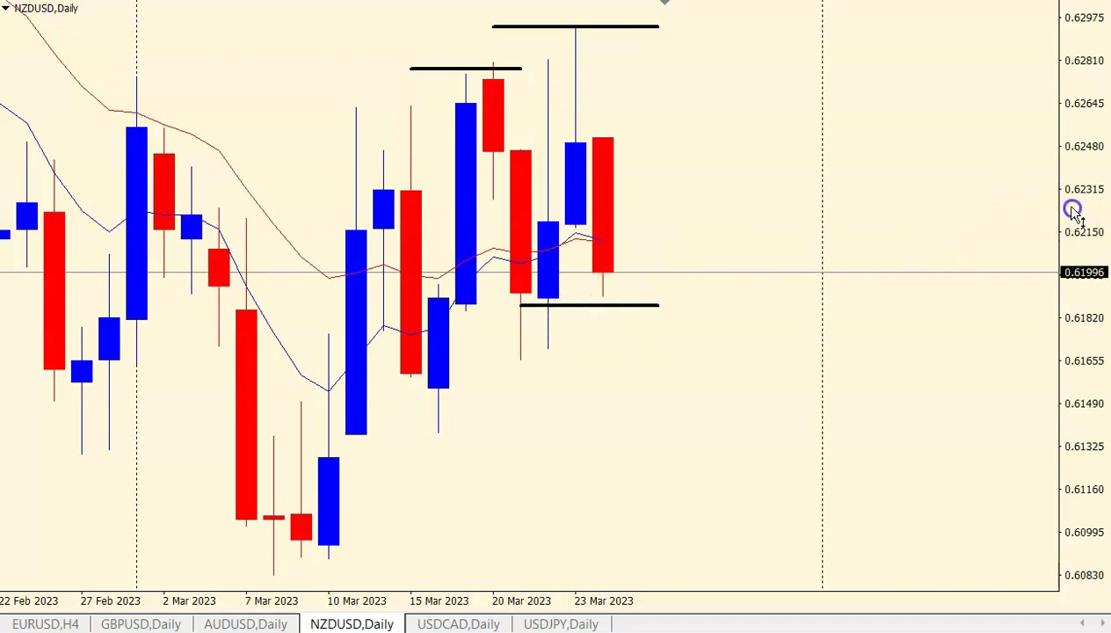
left_click_drag(1064, 215, 1065, 330)
left_click_drag(631, 262, 657, 358)
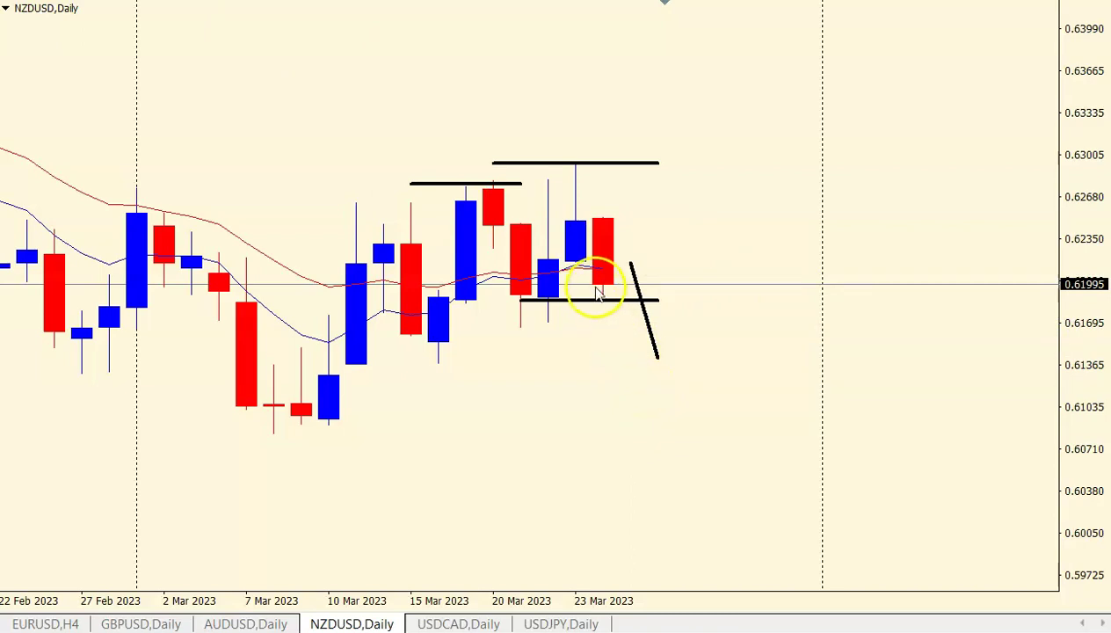
Step: Check the NZDUSD lower line against the latest daily candles with the crosshair and switch to the USDCAD daily chart
middle_click(526, 300)
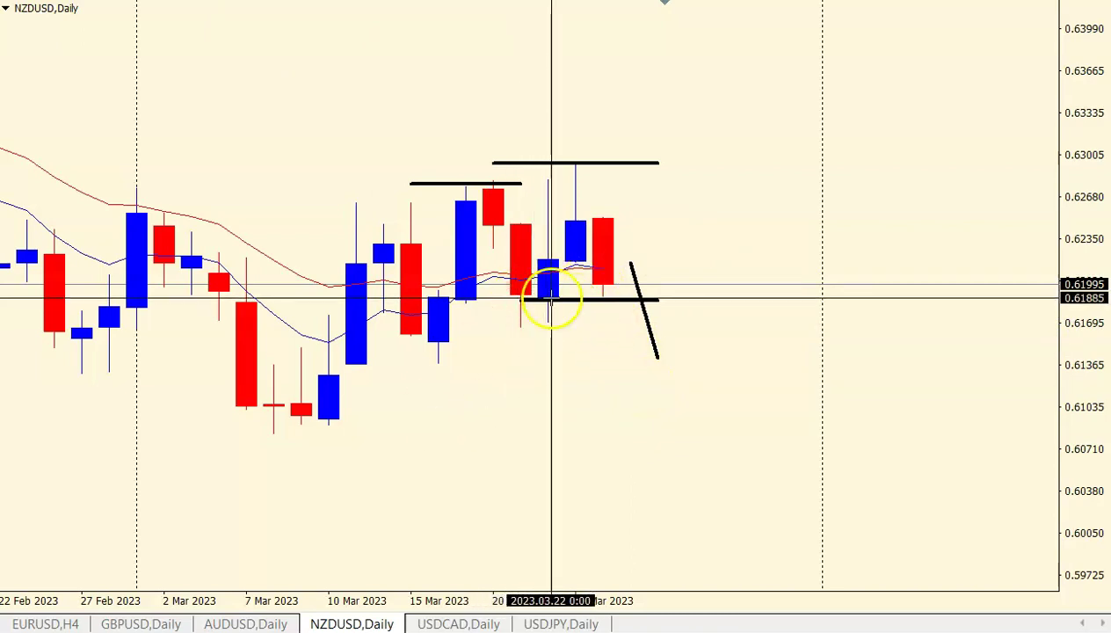
middle_click(601, 299)
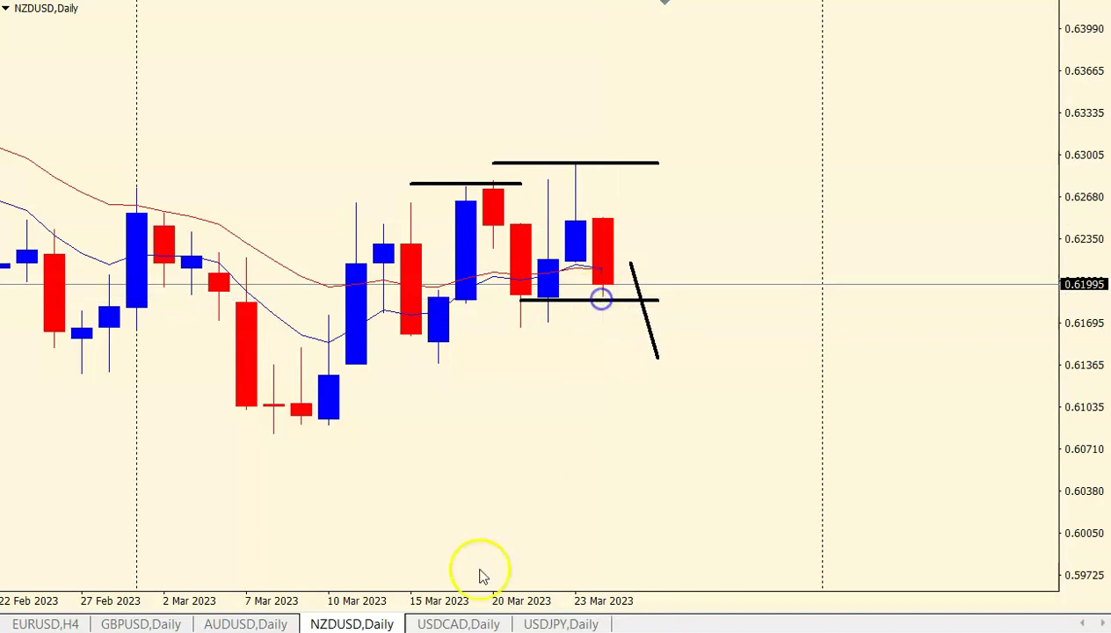
left_click(447, 624)
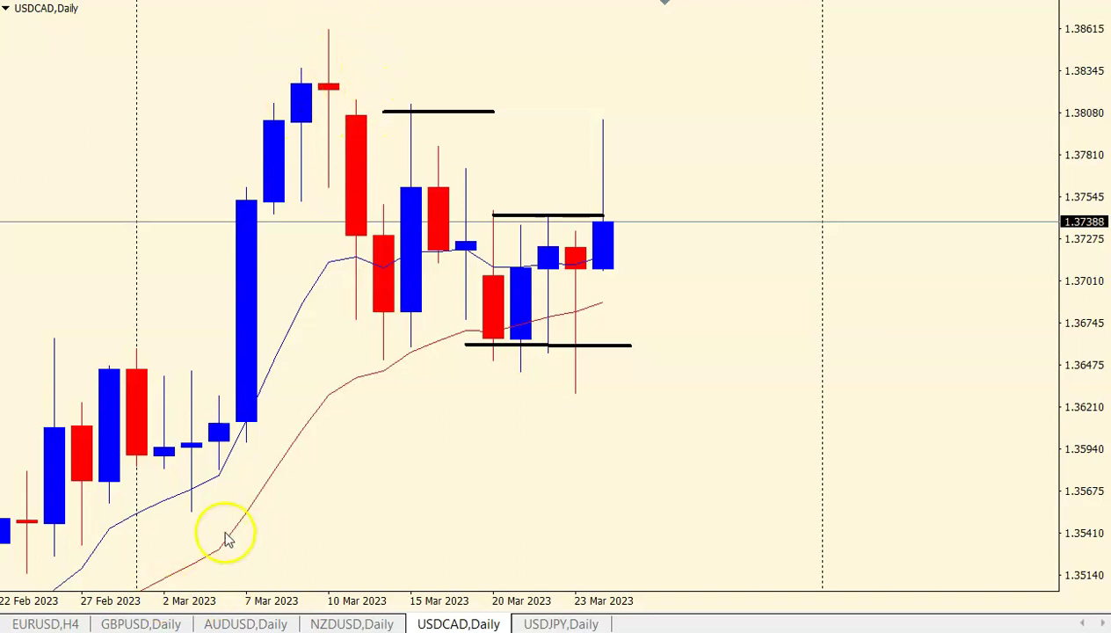
Step: Sketch the USDCAD swings freehand from the early March lows to the latest candle, circling the intermediate highs and lows
left_click_drag(146, 480, 227, 481)
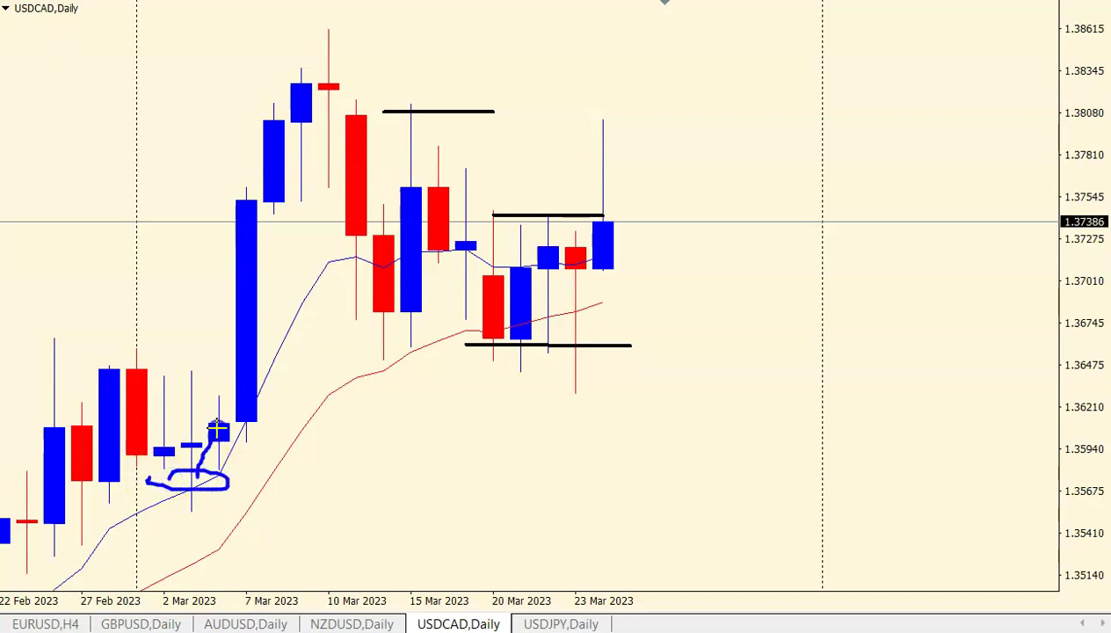
mouse_move(290, 74)
left_mouse_down()
mouse_move(289, 57)
mouse_move(328, 87)
mouse_move(359, 216)
left_mouse_up()
mouse_move(384, 291)
left_mouse_down()
mouse_move(396, 347)
mouse_move(382, 322)
left_mouse_up()
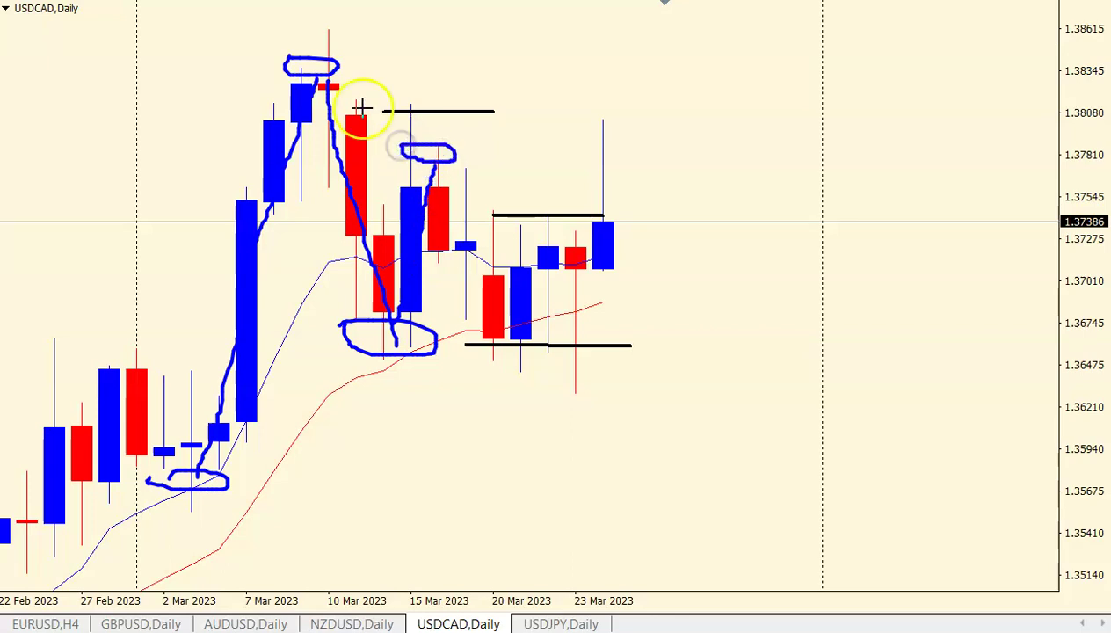
mouse_move(436, 167)
left_mouse_down()
mouse_move(489, 330)
mouse_move(516, 354)
mouse_move(479, 334)
left_mouse_up()
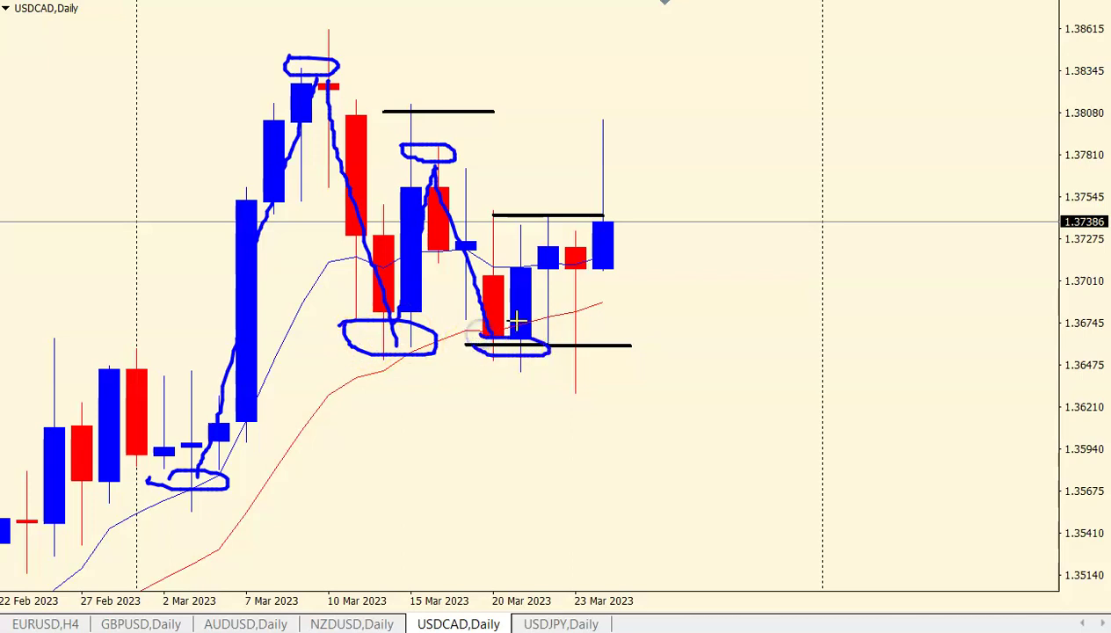
left_click_drag(510, 213, 558, 216)
left_click_drag(550, 230, 563, 252)
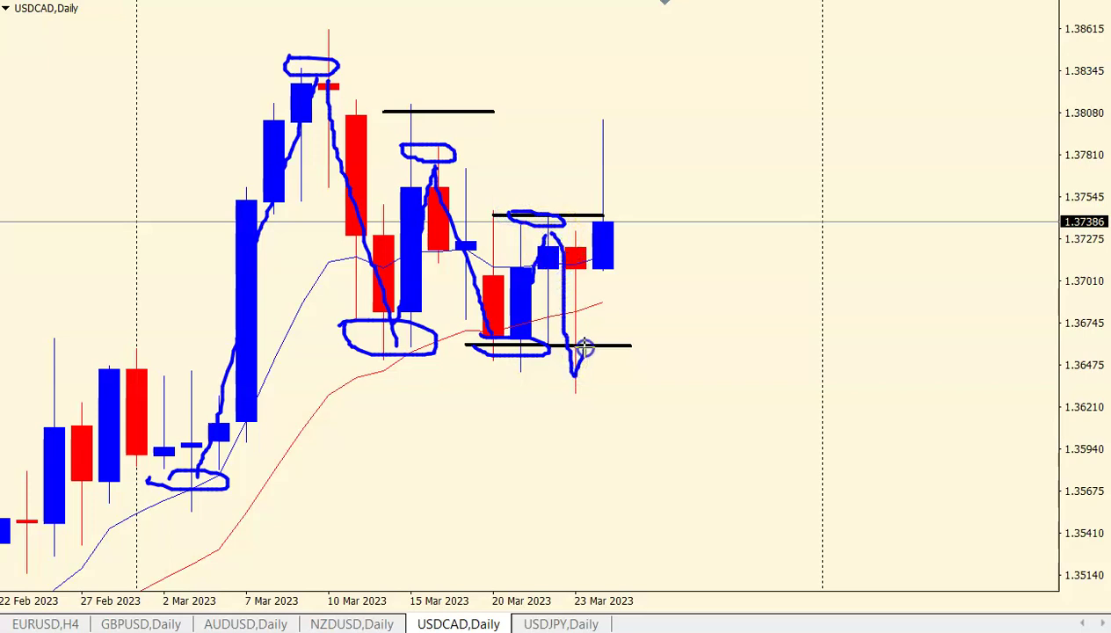
mouse_move(593, 304)
left_mouse_down()
mouse_move(573, 358)
mouse_move(600, 283)
left_mouse_up()
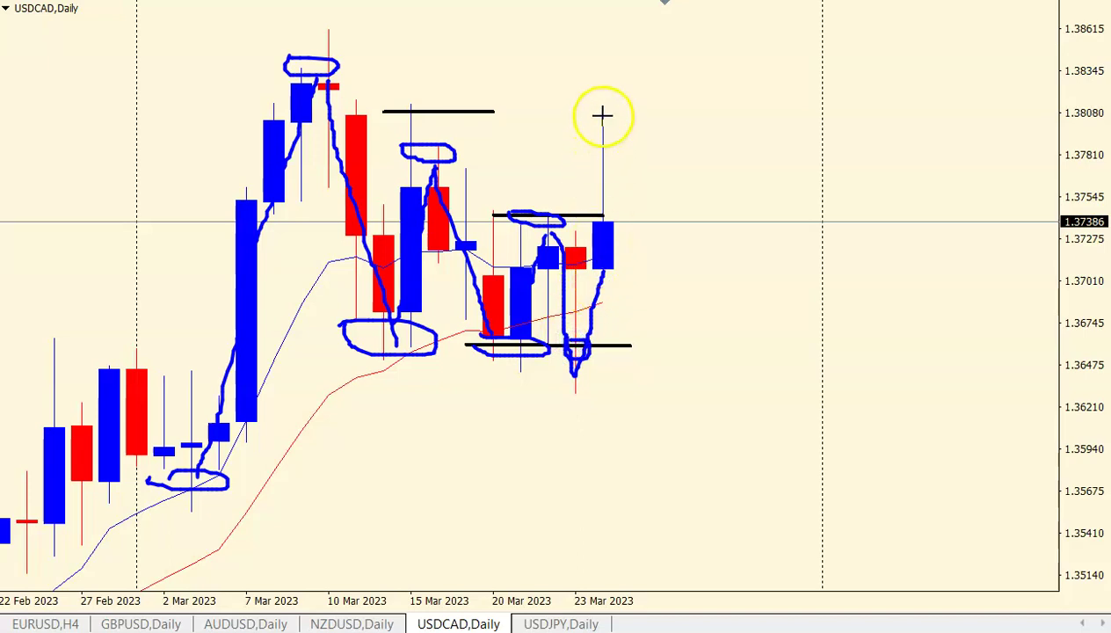
Step: Circle the latest candle's upper wick, point an arrow at the upper line's highs, and clear the freehand marks
left_click_drag(596, 144, 599, 147)
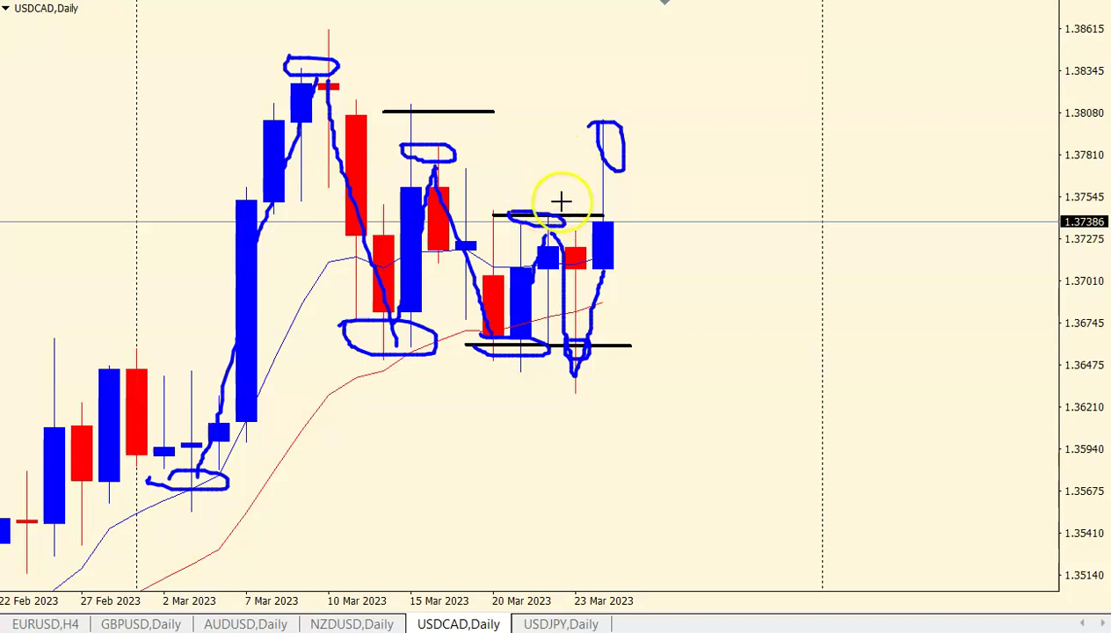
left_click_drag(534, 155, 545, 195)
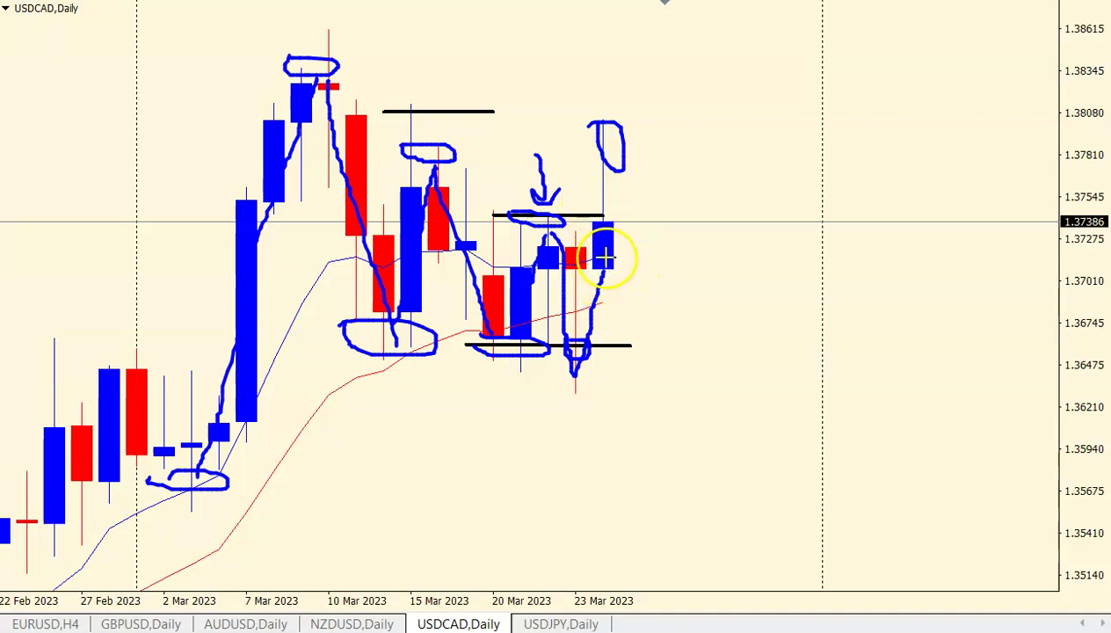
left_click_drag(603, 121, 624, 158)
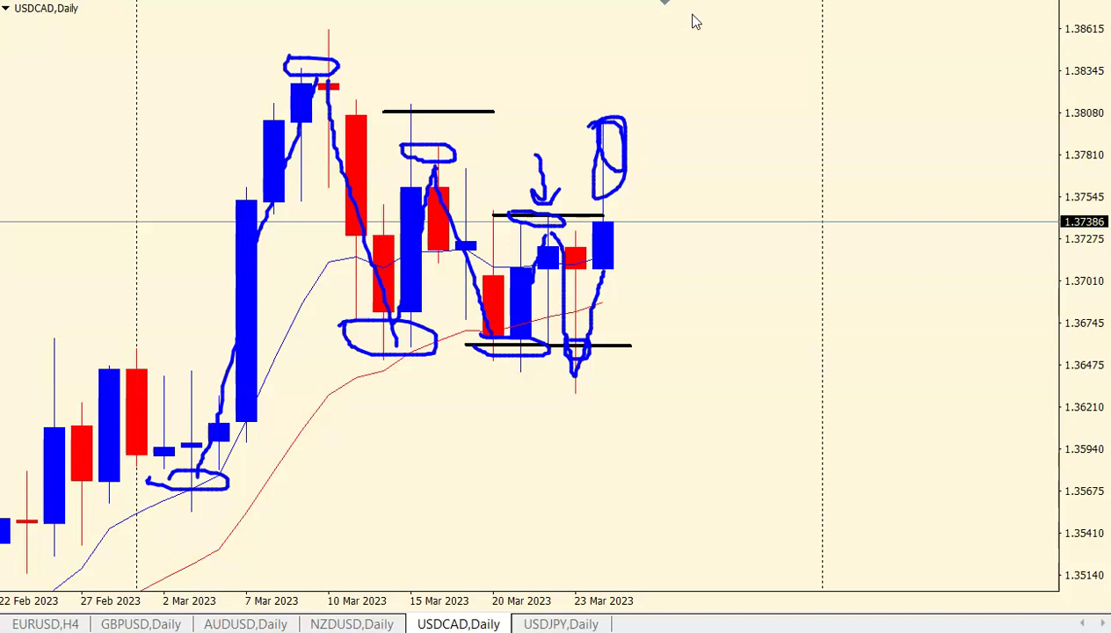
left_click(692, 15)
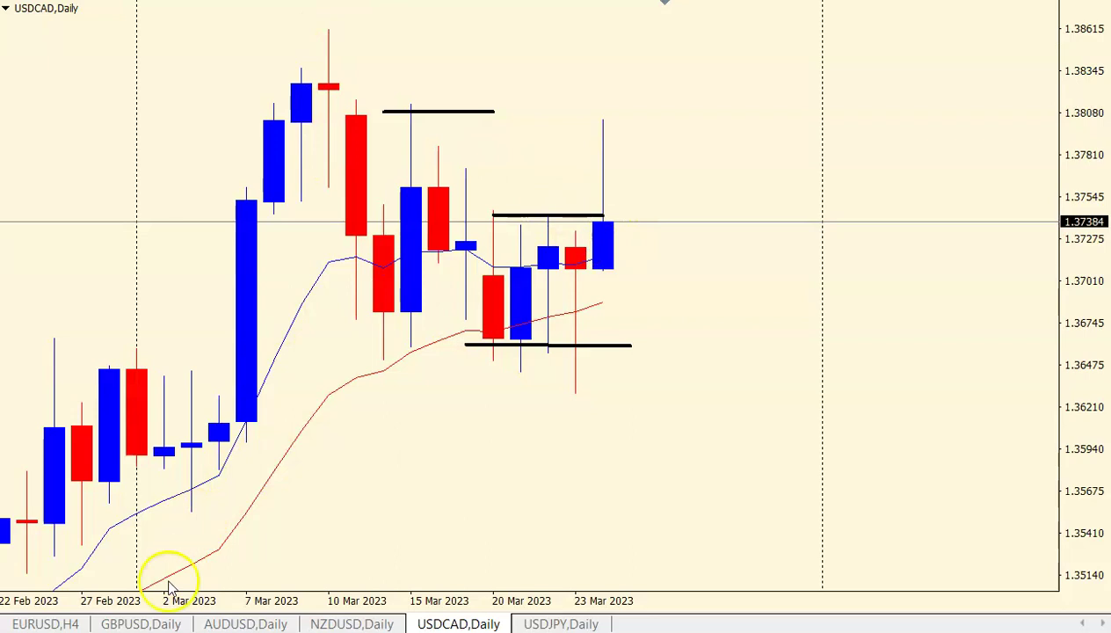
Step: Circle the lower wicks of the two daily candles before the latest one and clear these marks
mouse_move(539, 316)
left_mouse_down()
mouse_move(541, 330)
mouse_move(569, 308)
left_mouse_up()
mouse_move(579, 264)
left_mouse_down()
mouse_move(566, 365)
mouse_move(582, 287)
left_mouse_up()
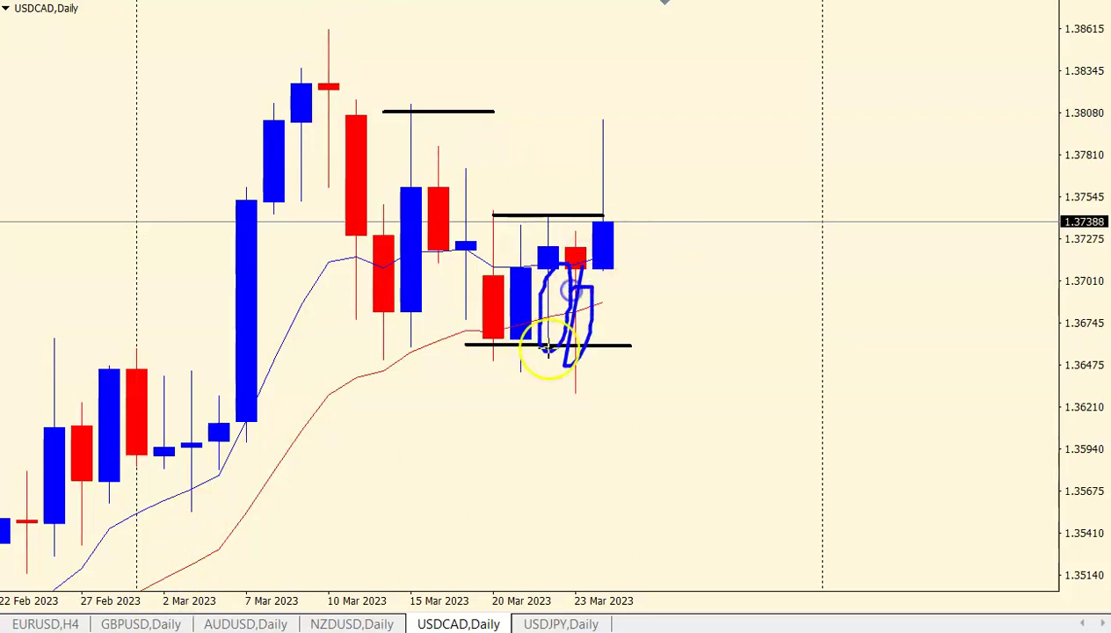
left_click(681, 19)
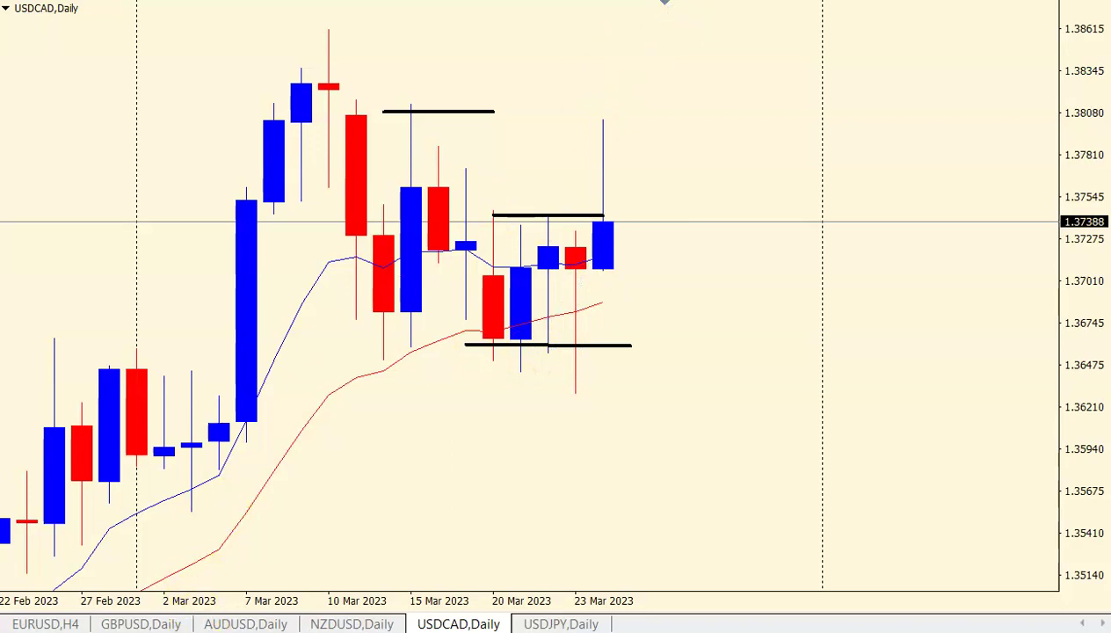
Step: Compare USDCAD on H4 and daily, inspecting the latest candle's move from the upper line to its high with the crosshair
left_click(665, 1)
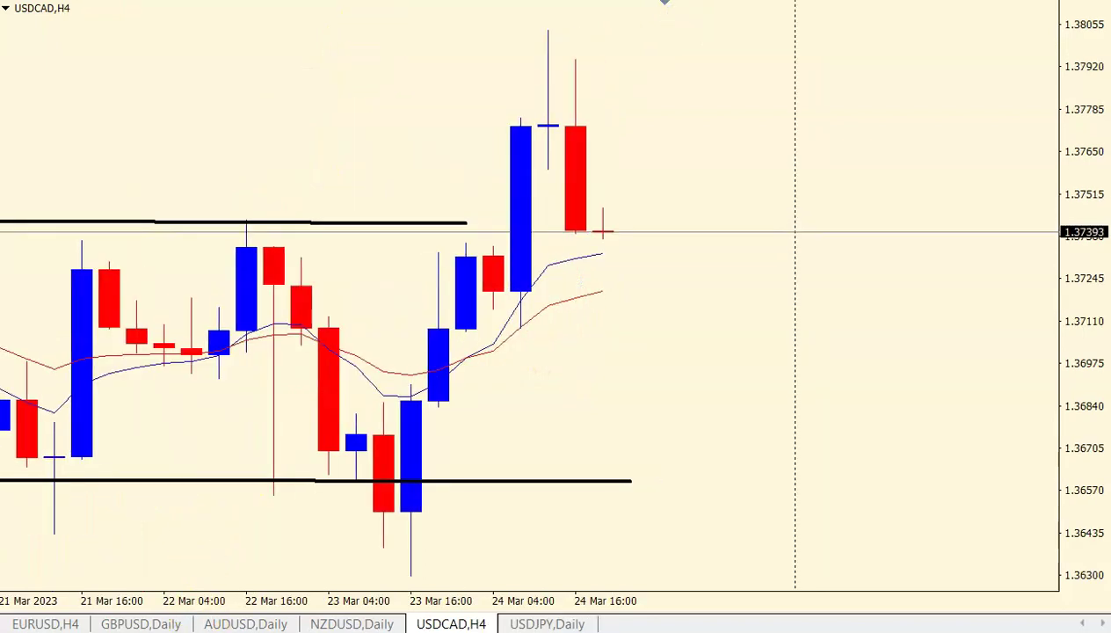
key("minus")
key("minus")
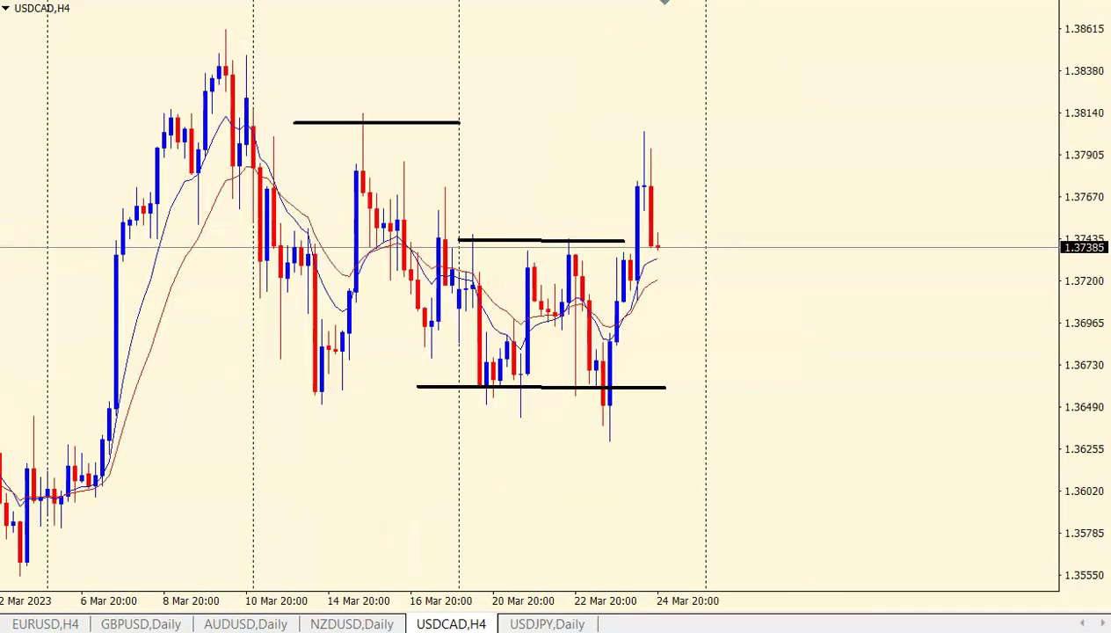
left_click(664, 0)
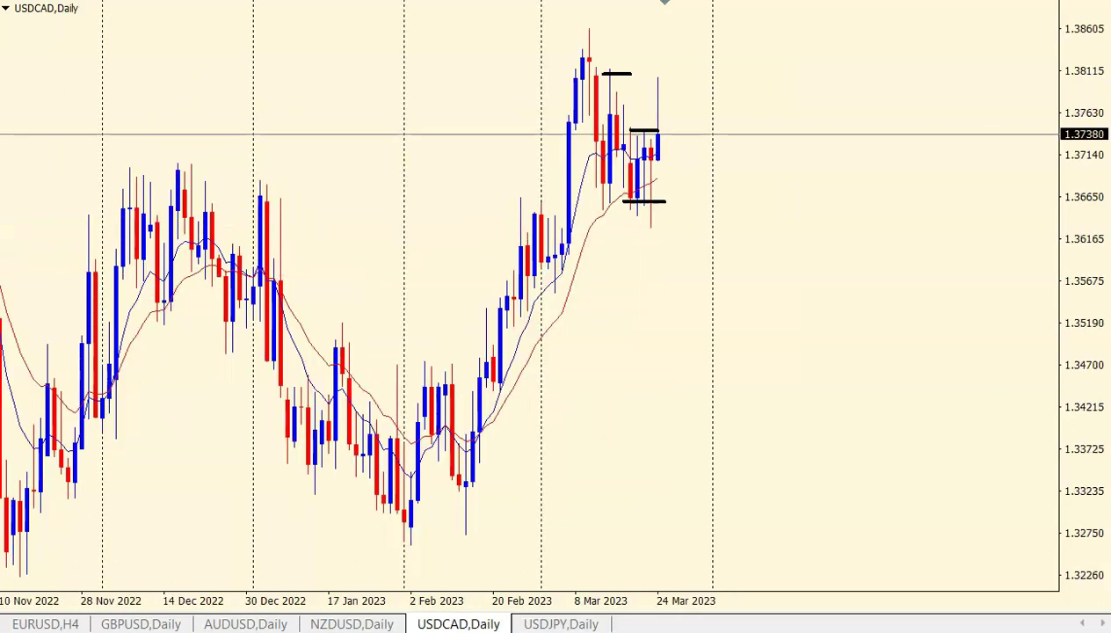
key("plus")
key("plus")
middle_click(514, 272)
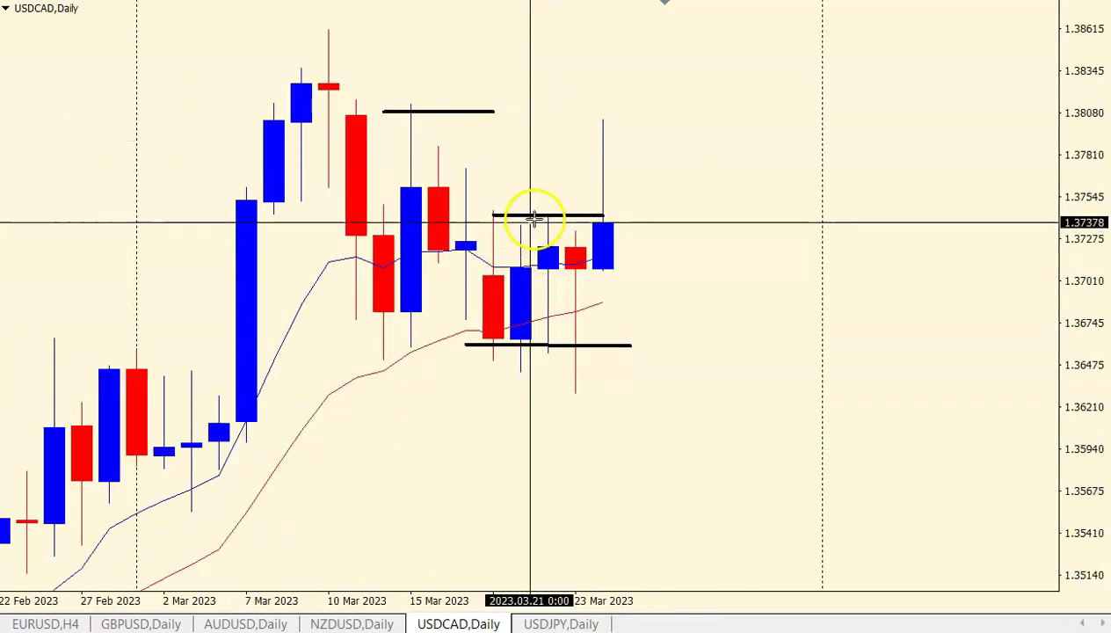
left_click_drag(534, 220, 608, 118)
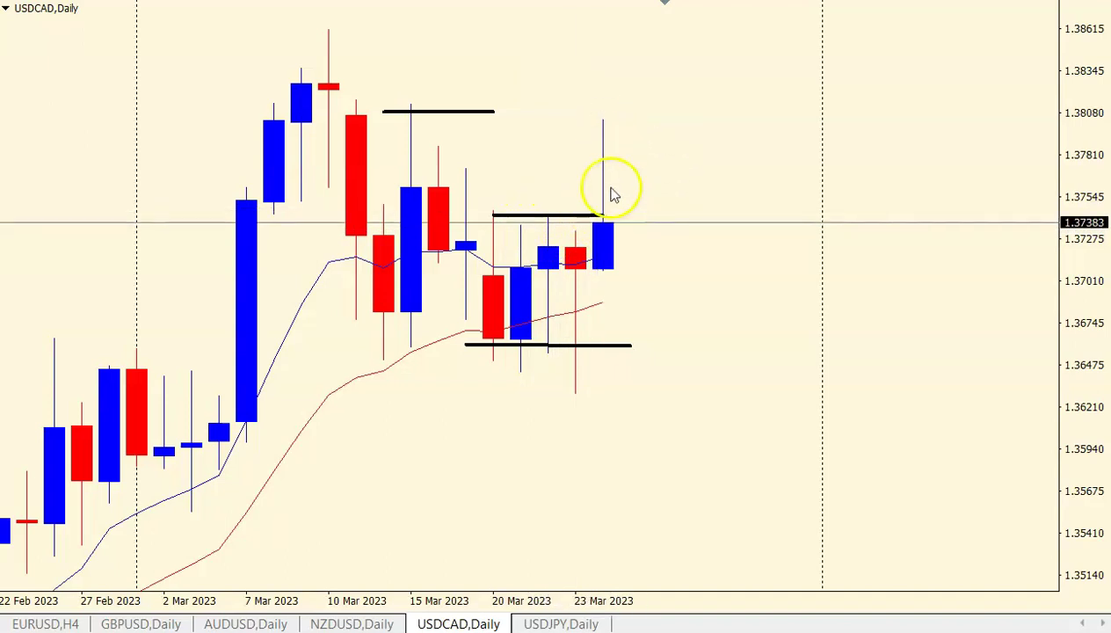
Step: Set USDCAD to H4 with smaller candles and compress the price scale to cover about 1.3561 to 1.3880
left_click(644, 2)
left_click(665, 2)
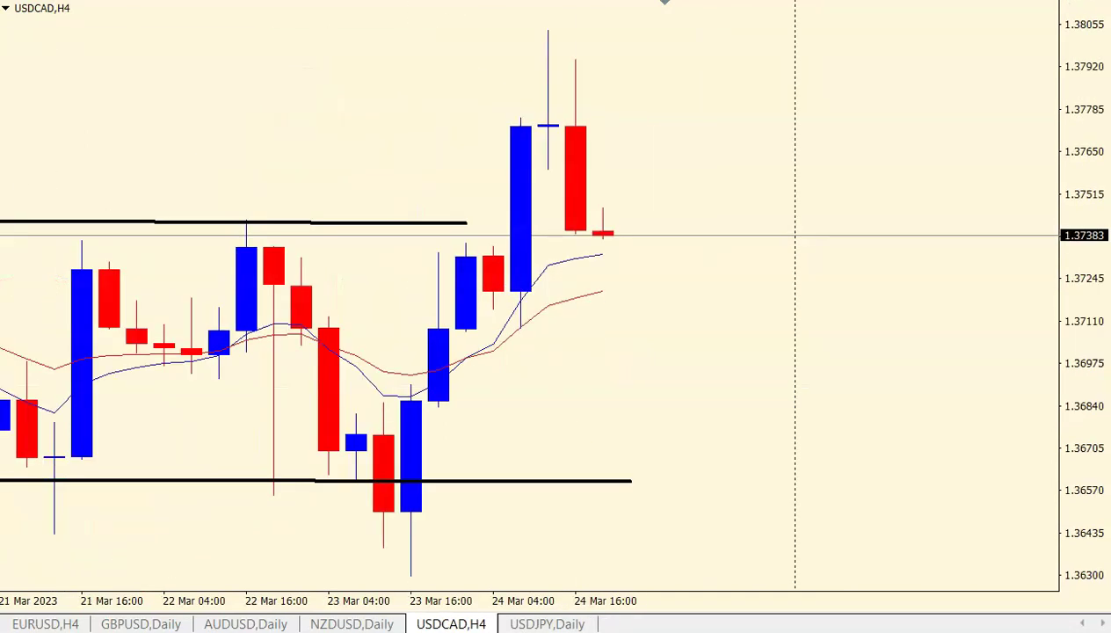
key("minus")
left_click_drag(1066, 191, 1068, 268)
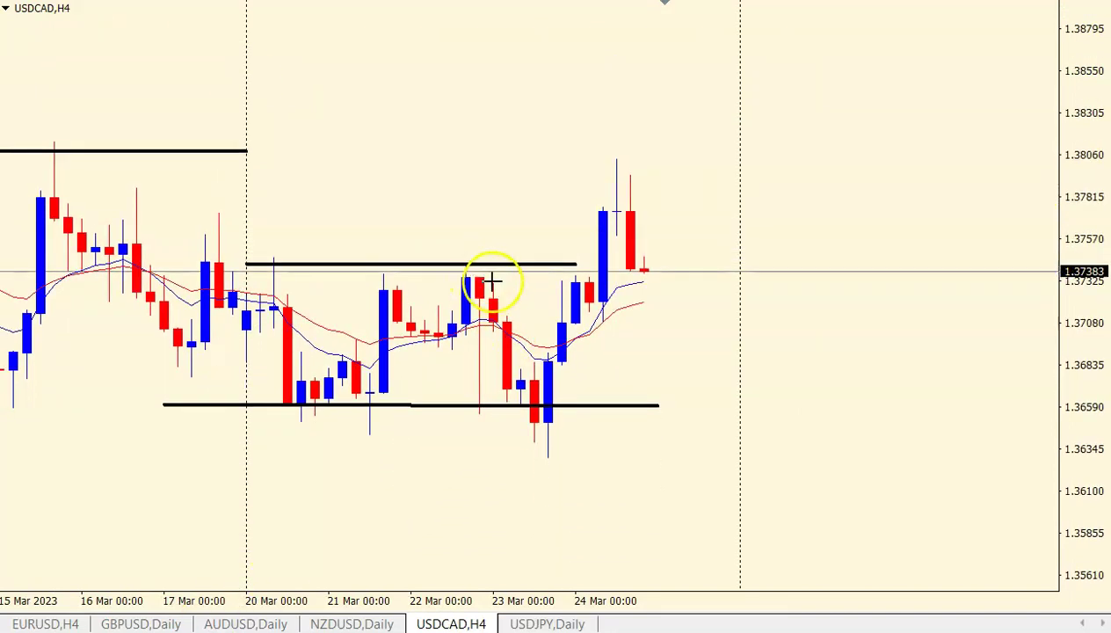
Step: Sketch the H4 rally from the 23 March low to the 24 March peak and a pullback to about 1.3723, and clear it
left_click_drag(523, 442, 536, 450)
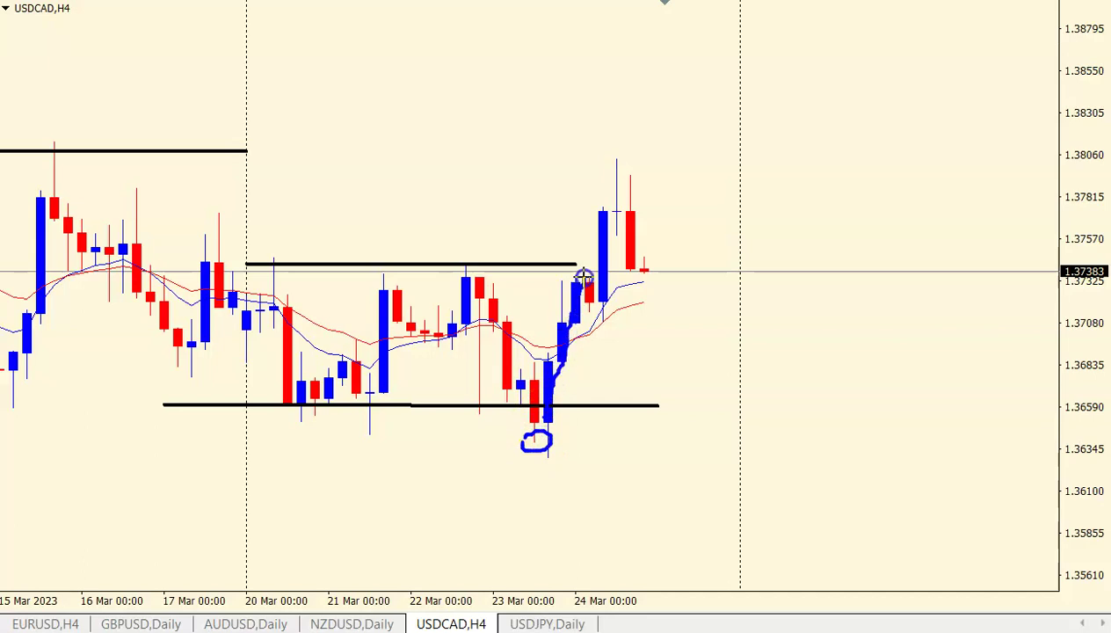
left_click_drag(588, 216, 593, 204)
left_click_drag(463, 271, 494, 274)
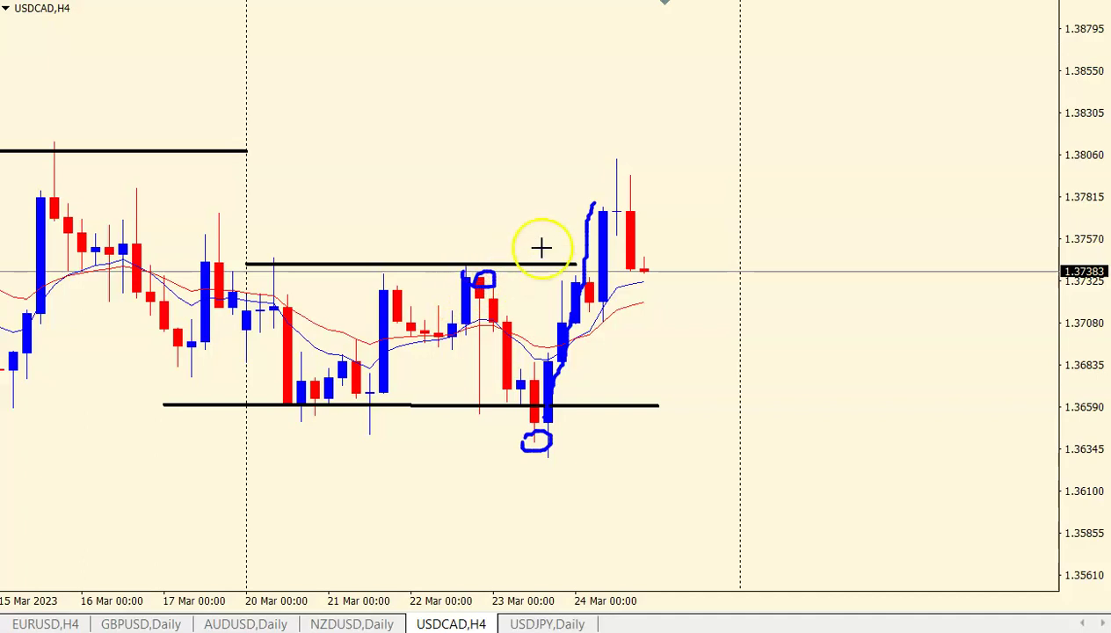
left_click_drag(599, 208, 602, 155)
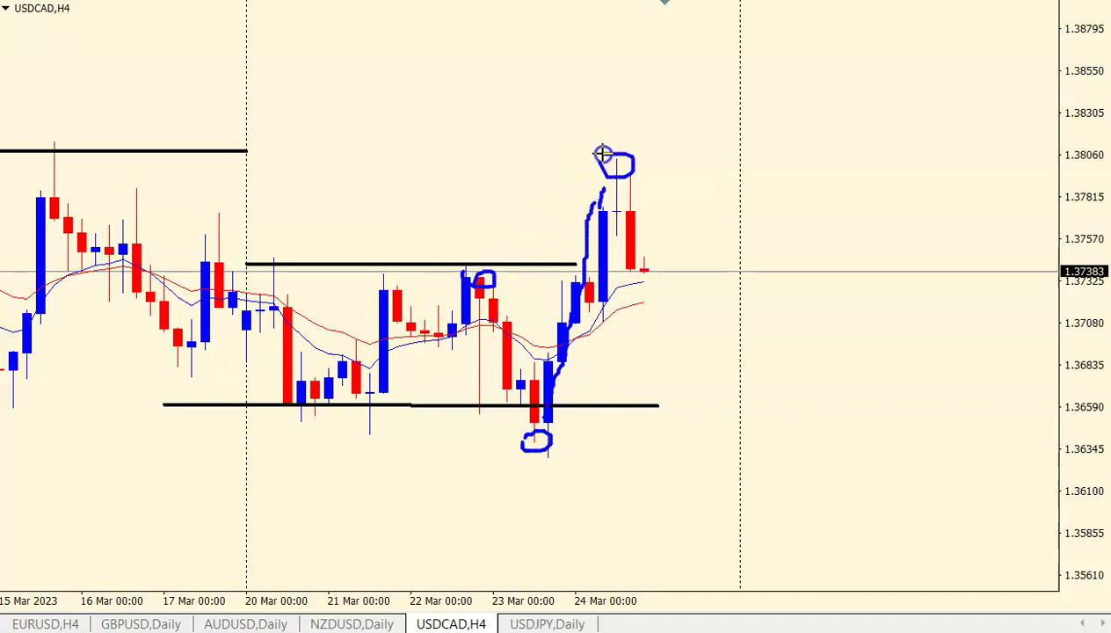
mouse_move(538, 422)
left_mouse_down()
mouse_move(597, 202)
mouse_move(648, 192)
left_mouse_up()
mouse_move(680, 276)
left_mouse_down()
mouse_move(682, 291)
mouse_move(733, 297)
left_mouse_up()
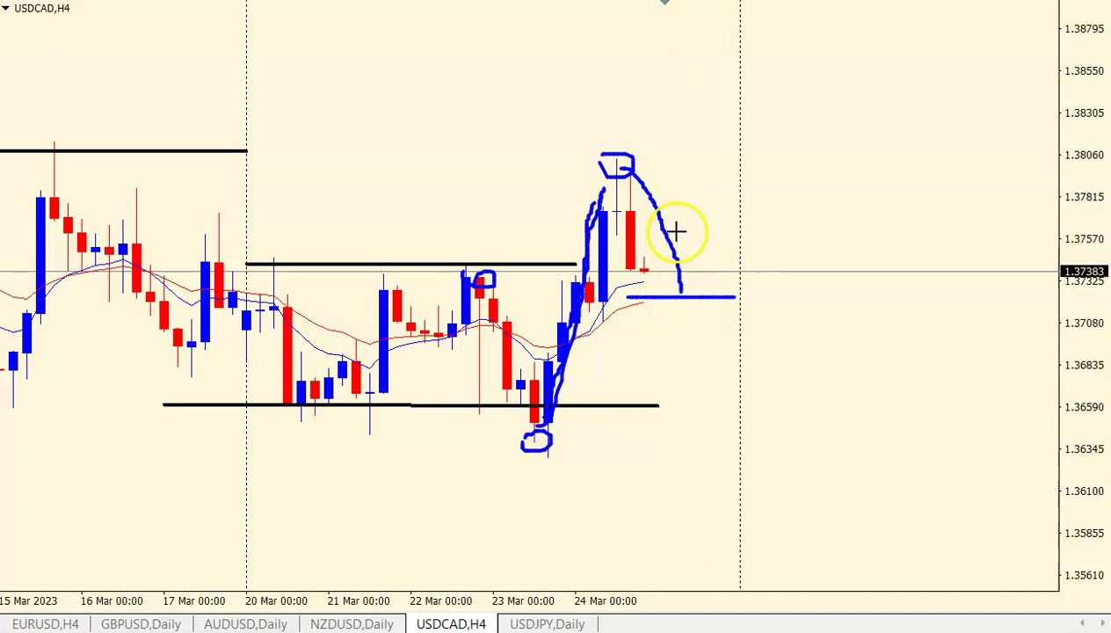
left_click(686, 16)
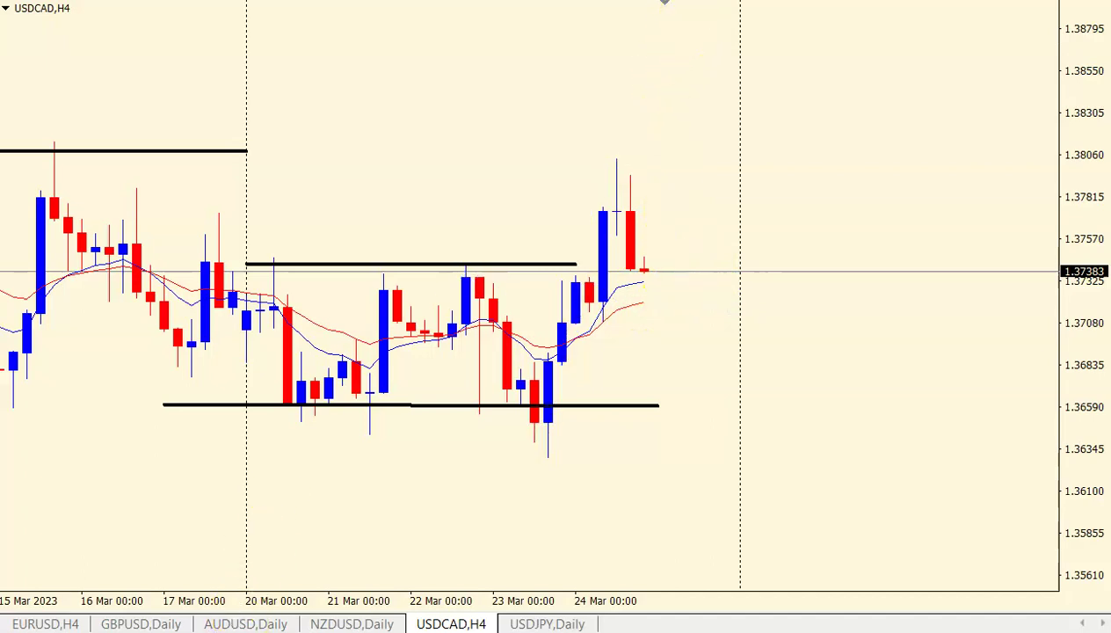
Step: Draw a falling trend line from about 1.3803 to 1.3723, a horizontal line at about 1.3719, and a rising line to about 1.3810
mouse_move(616, 159)
left_mouse_down()
mouse_move(667, 283)
mouse_move(685, 297)
left_mouse_up()
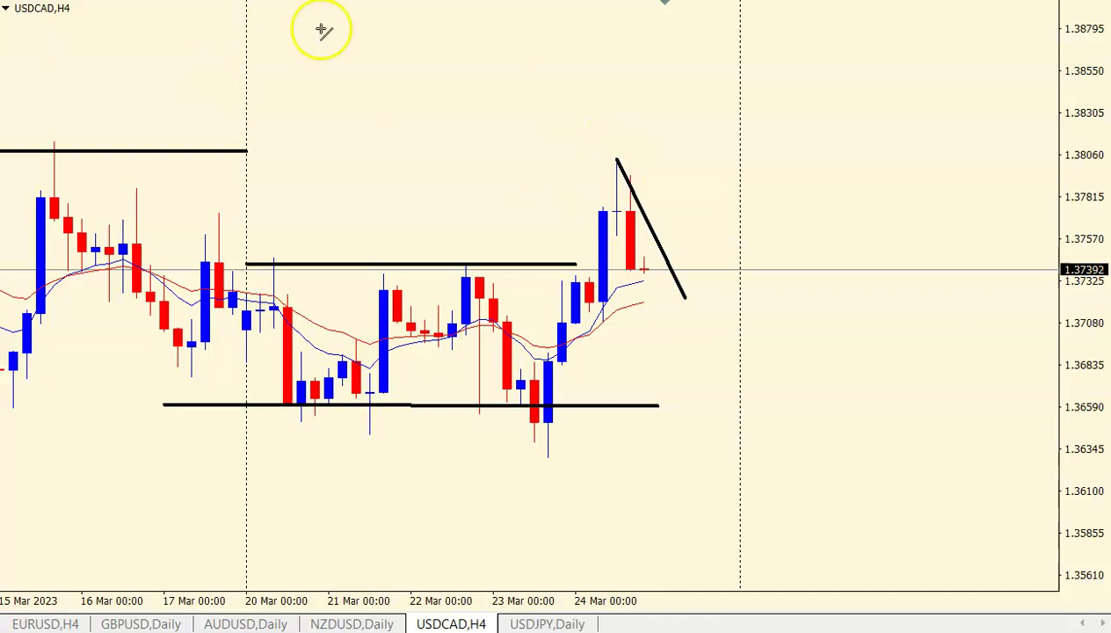
mouse_move(615, 303)
left_mouse_down()
mouse_move(748, 304)
mouse_move(699, 298)
mouse_move(753, 149)
left_mouse_up()
middle_click(664, 276)
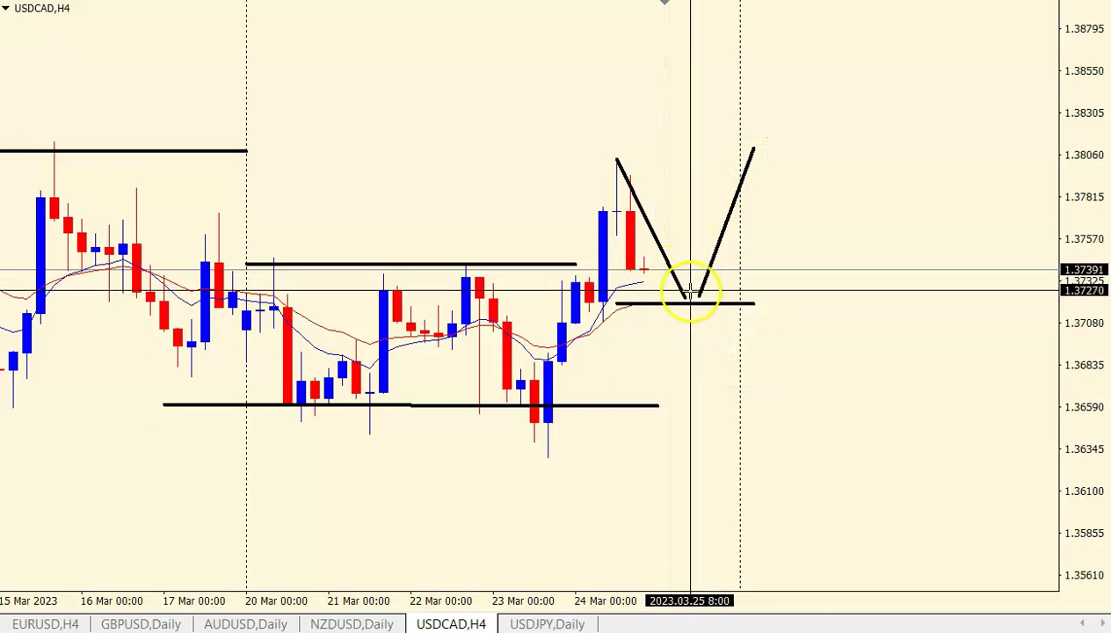
left_click(691, 296)
left_click(639, 290)
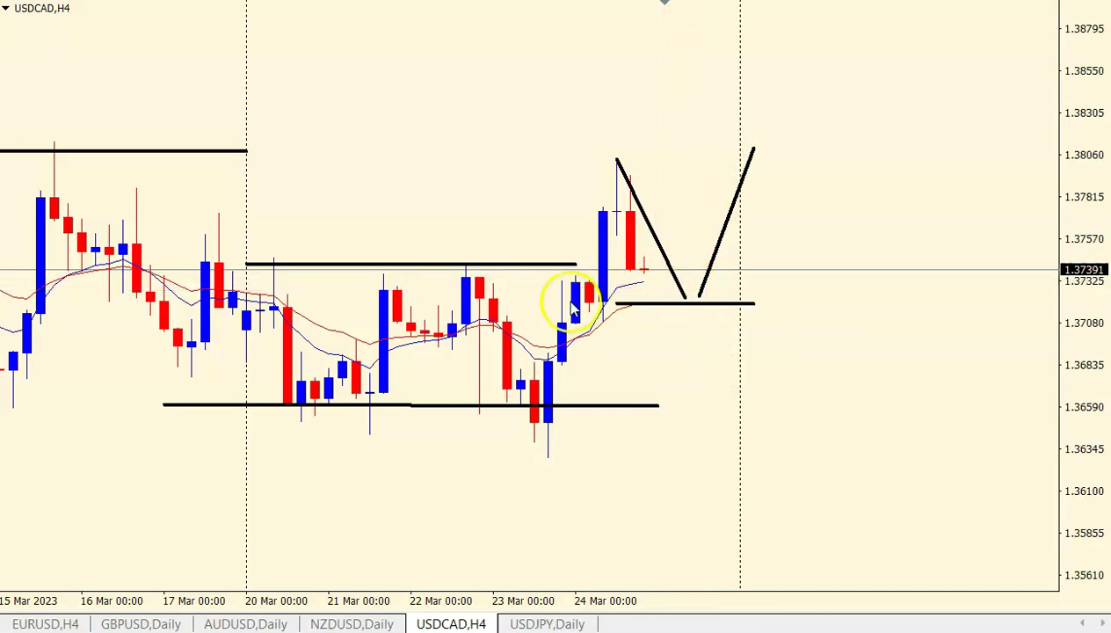
Step: Draw a trend line along the rally from about 1.3636 to 1.3803 and join the falling line's end to the rising projection's start
left_click(397, 268)
left_click_drag(547, 453, 620, 161)
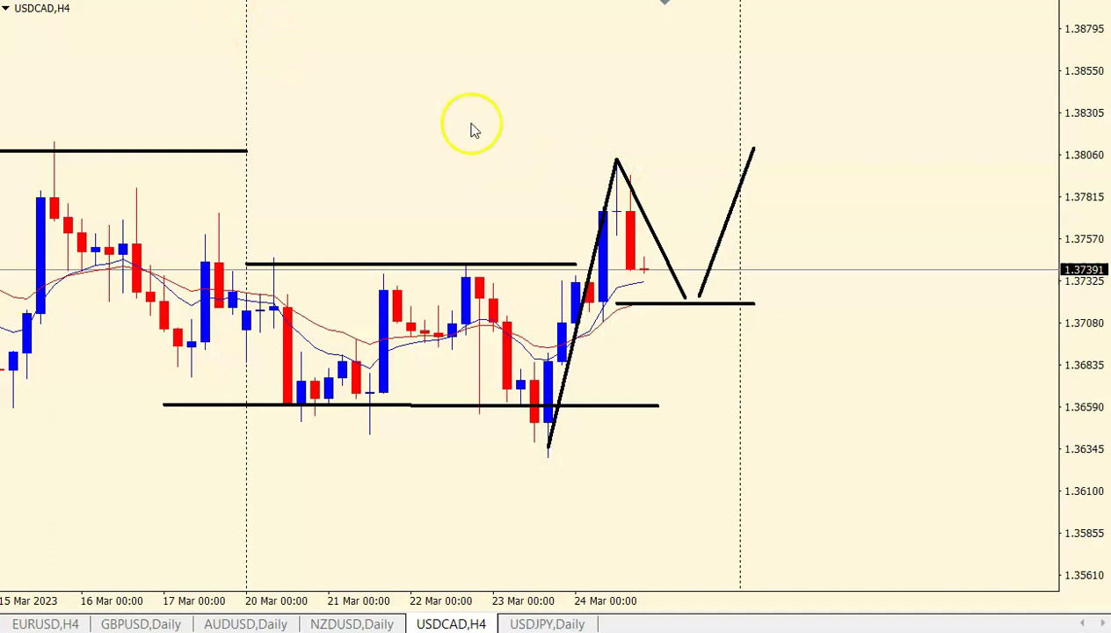
double_click(684, 299)
left_click_drag(685, 300, 702, 297)
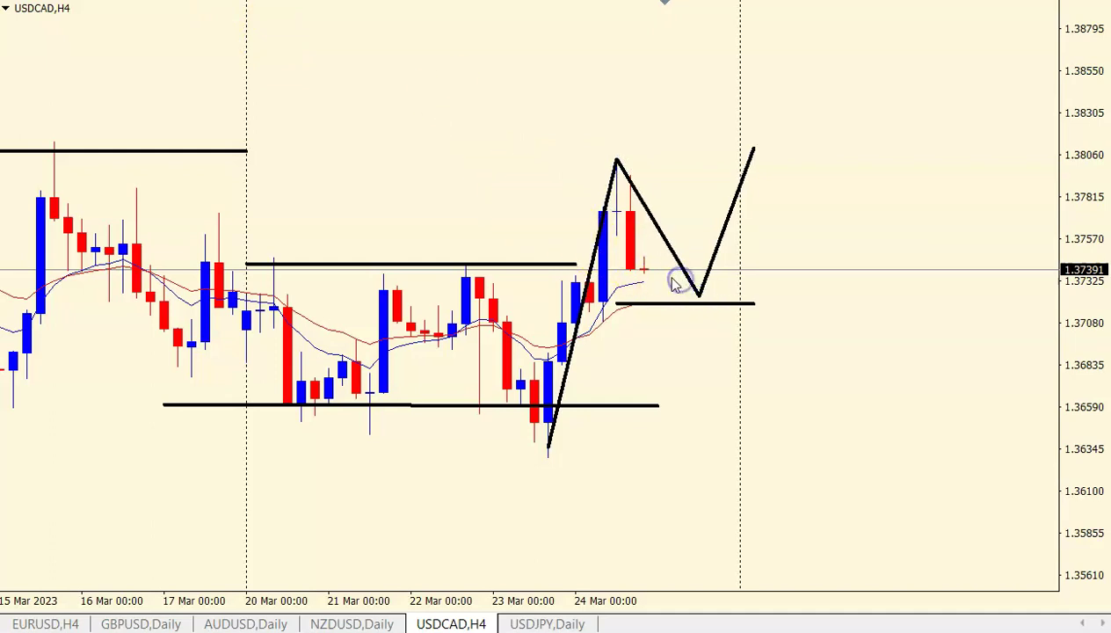
Step: On the USDJPY daily chart, mark the recent highs and lows, trace the latest drop and bounce freehand, and clear the marks
left_click(517, 623)
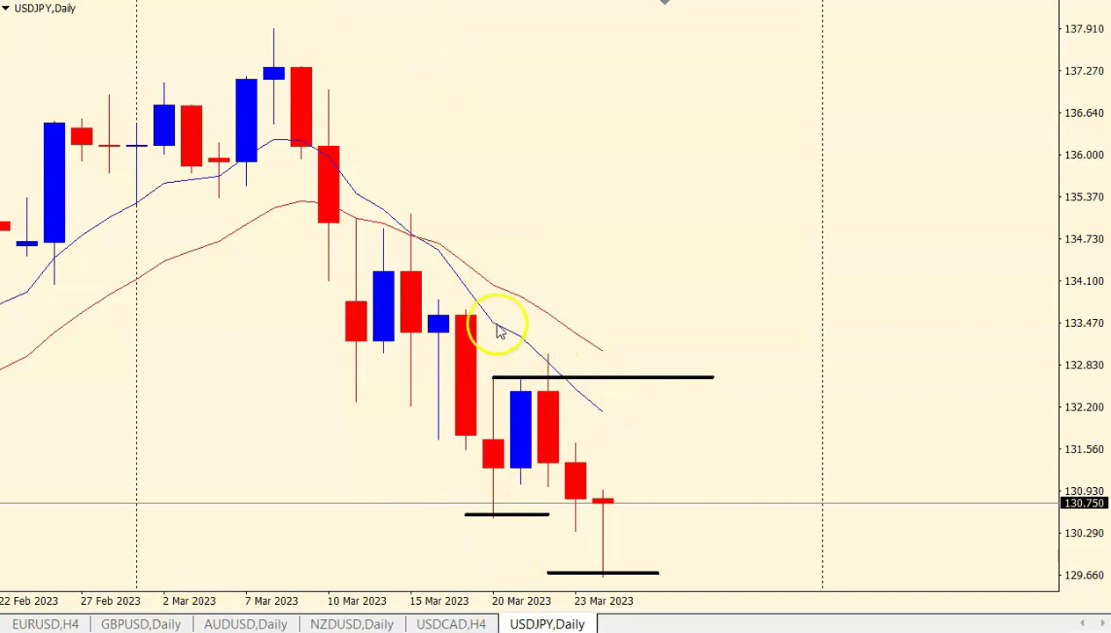
left_click_drag(508, 370, 526, 367)
left_click_drag(450, 302, 469, 316)
mouse_move(492, 497)
left_mouse_down()
mouse_move(474, 507)
mouse_move(484, 493)
left_mouse_up()
mouse_move(590, 565)
left_mouse_down()
mouse_move(603, 564)
mouse_move(585, 564)
left_mouse_up()
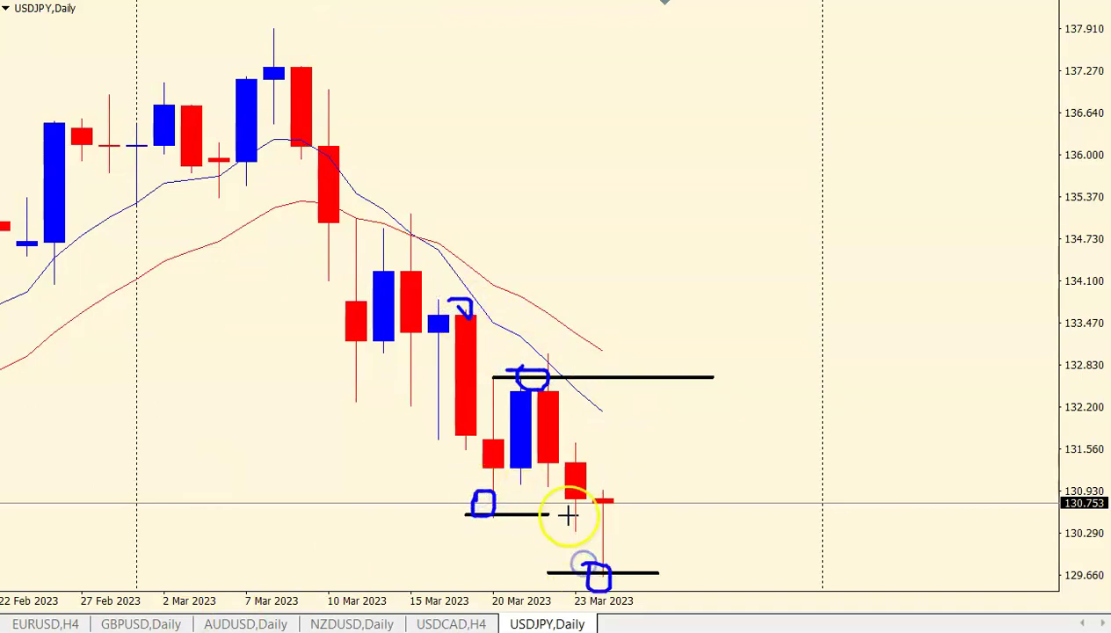
left_click_drag(545, 378, 567, 473)
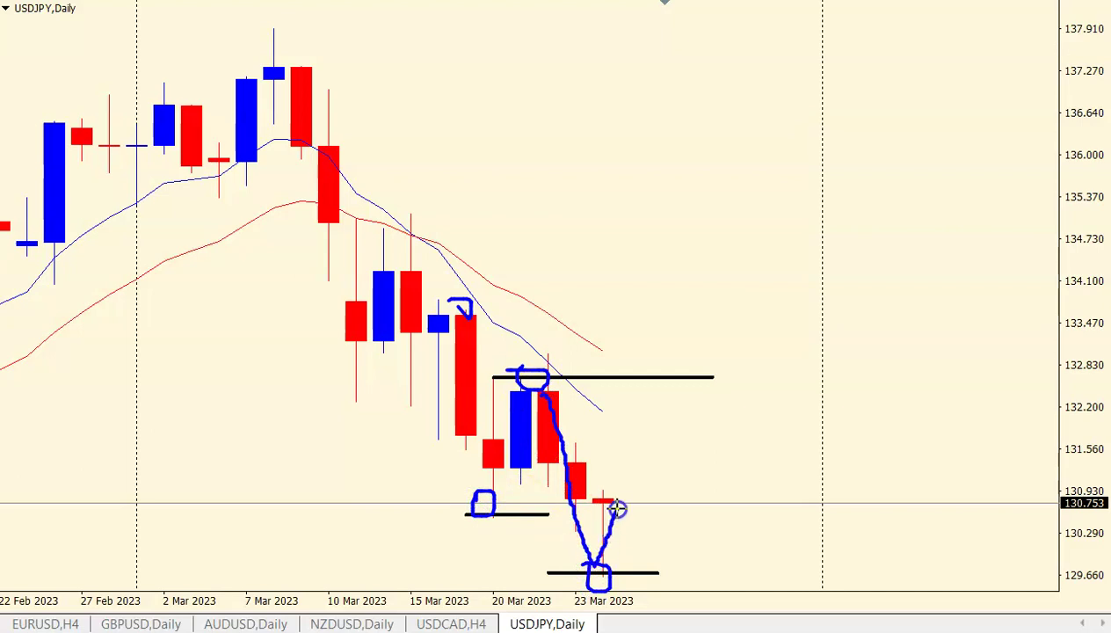
left_click(685, 22)
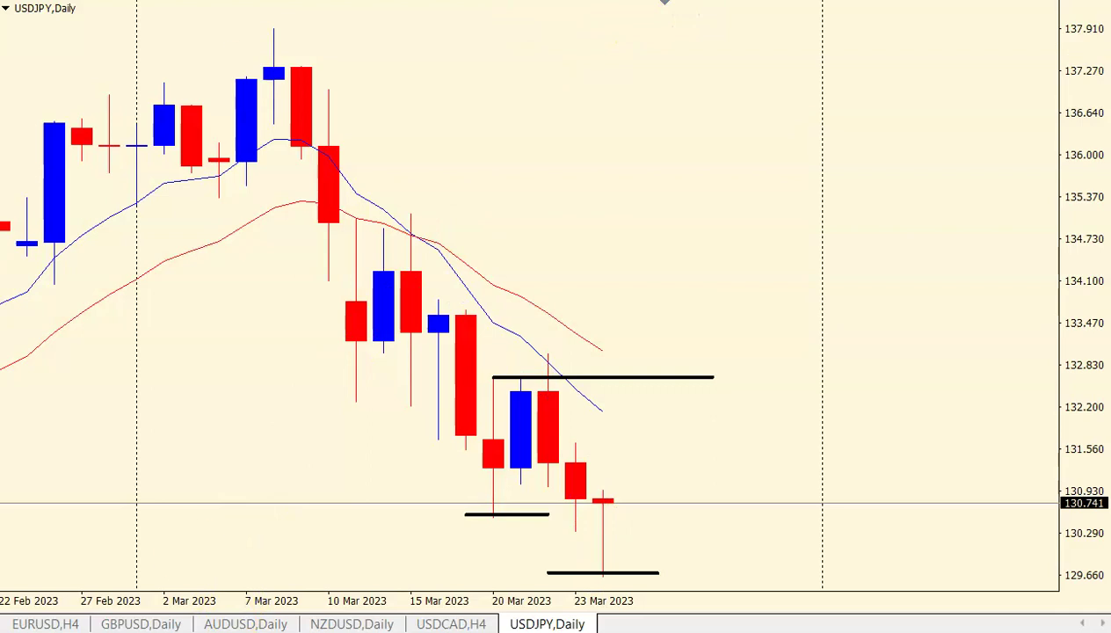
Step: Switch the USDJPY chart to H4, trace the swings from the 22 March high freehand and circle the lows
key("minus")
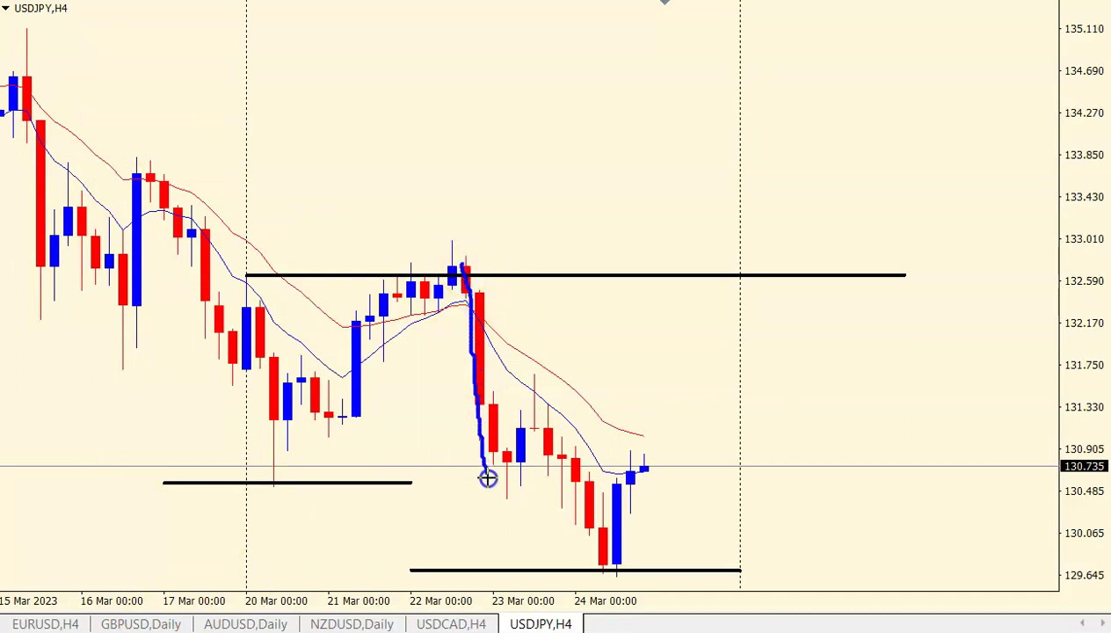
left_click_drag(515, 495, 497, 488)
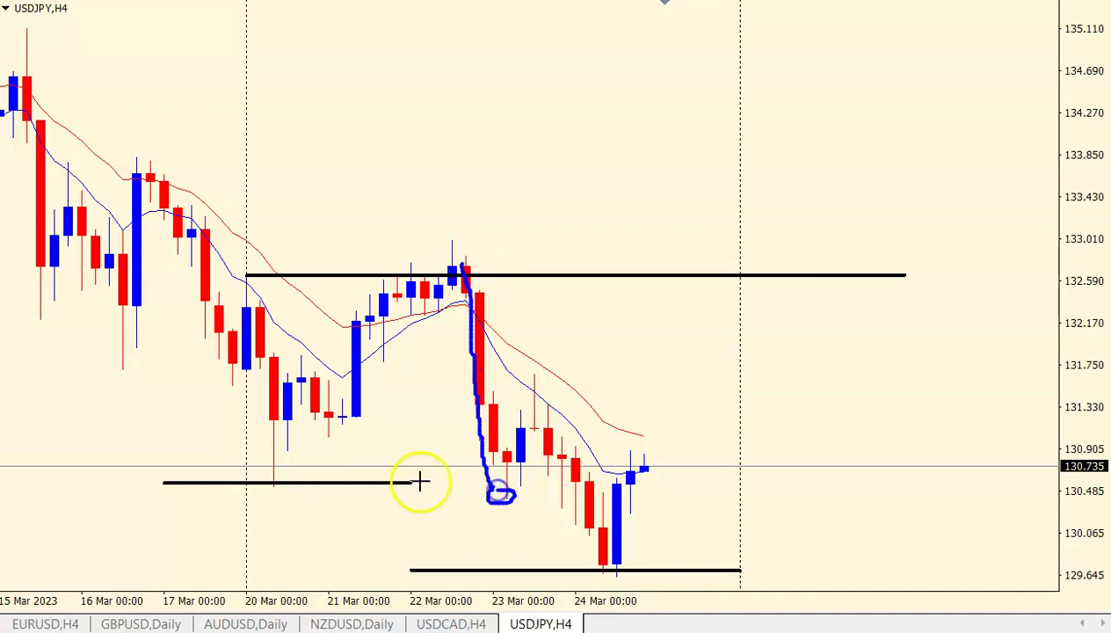
left_click_drag(285, 476, 268, 475)
left_click_drag(495, 494, 510, 472)
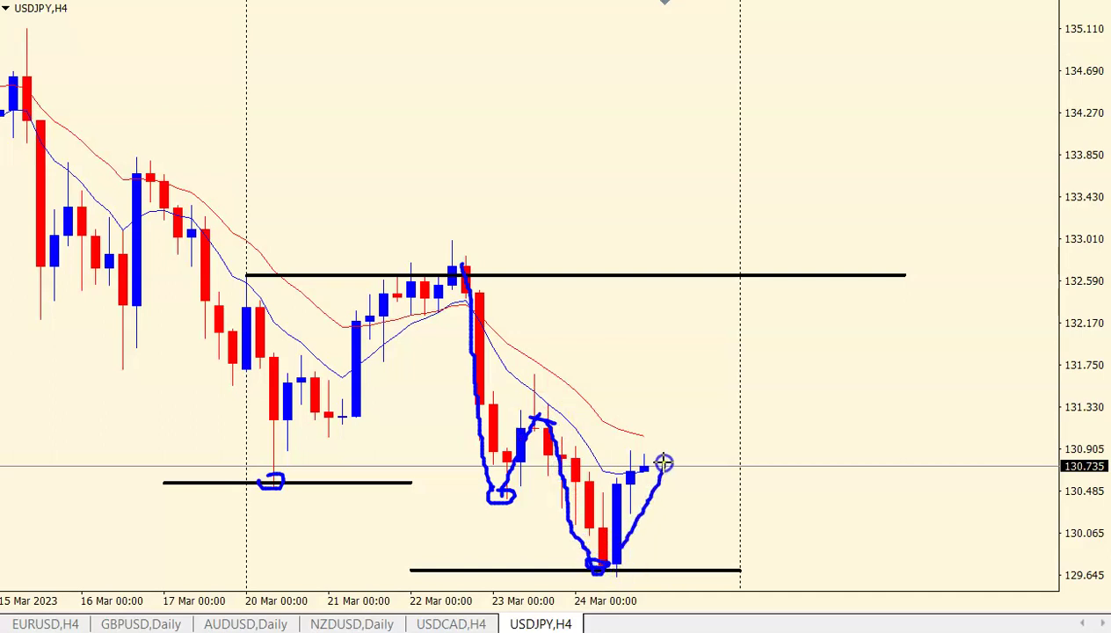
Step: Sketch two downward arrows above the recent USDJPY candles and clear all the freehand marks
left_click_drag(370, 112, 737, 291)
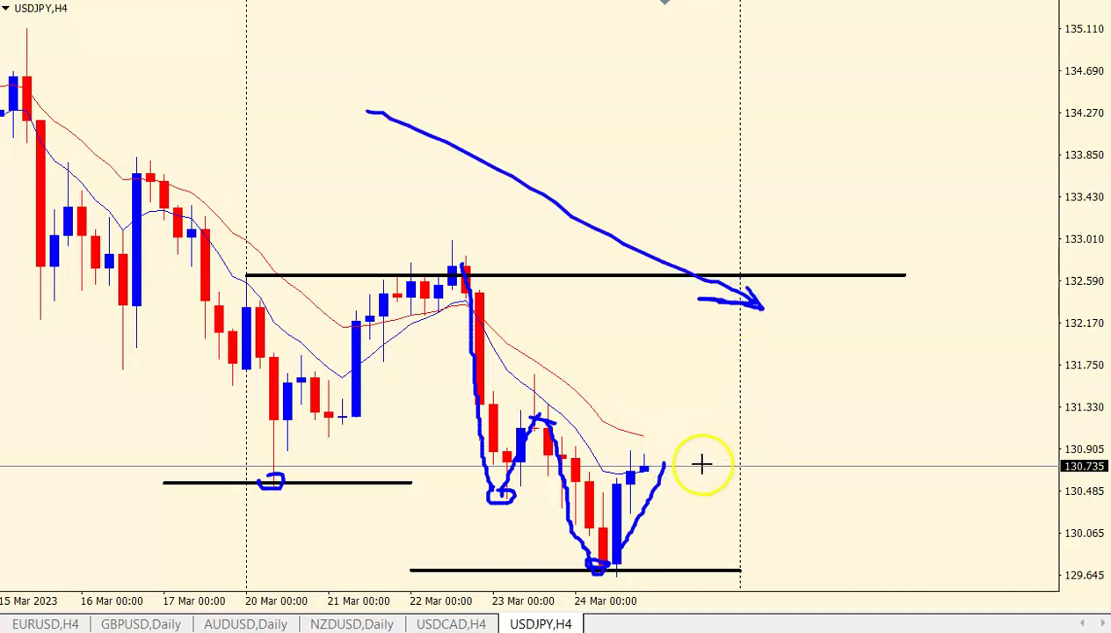
mouse_move(521, 279)
left_mouse_down()
mouse_move(706, 438)
mouse_move(697, 425)
left_mouse_up()
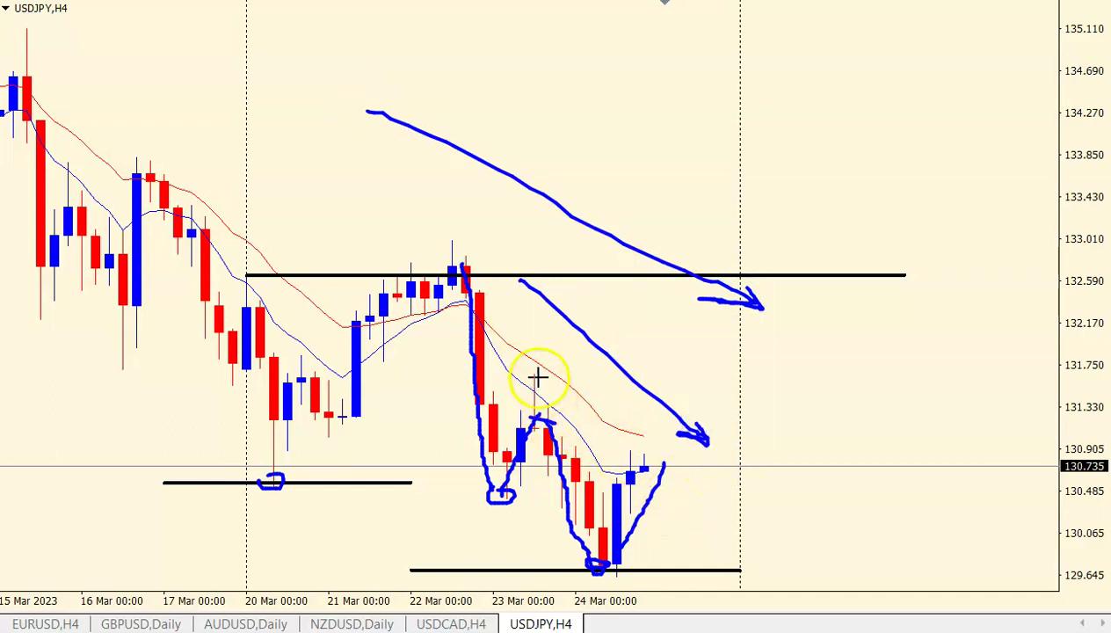
left_click(676, 17)
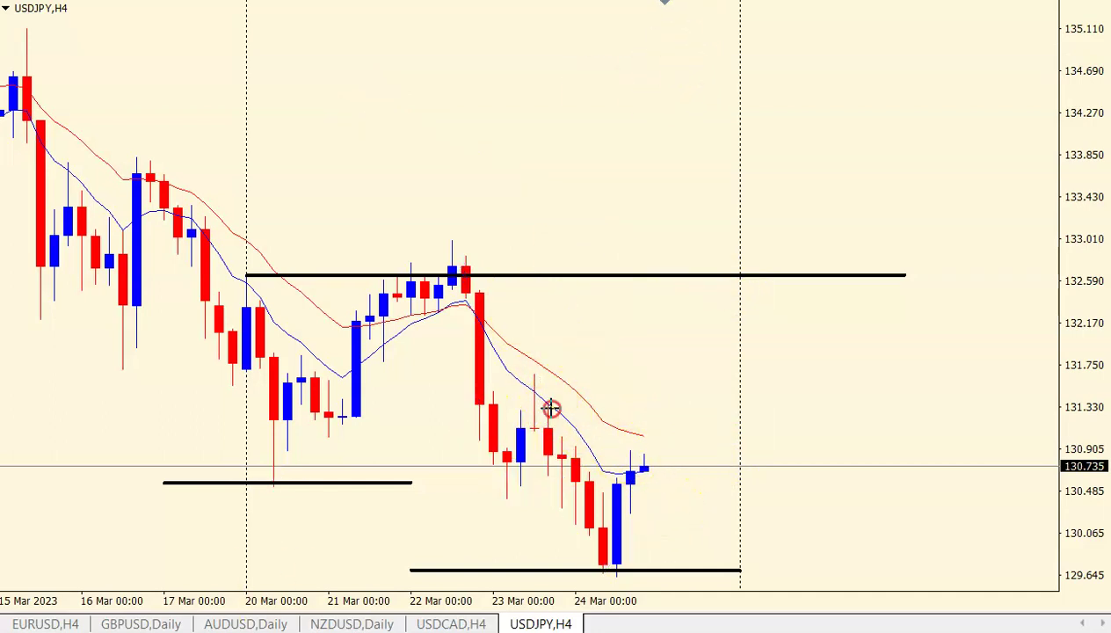
Step: Draw a falling trend line from about 131.65 to 129.68, a horizontal line at about 130.91, and a rising line from the low to about 130.87
middle_click(538, 380)
left_click_drag(539, 380, 660, 452)
middle_click(615, 572)
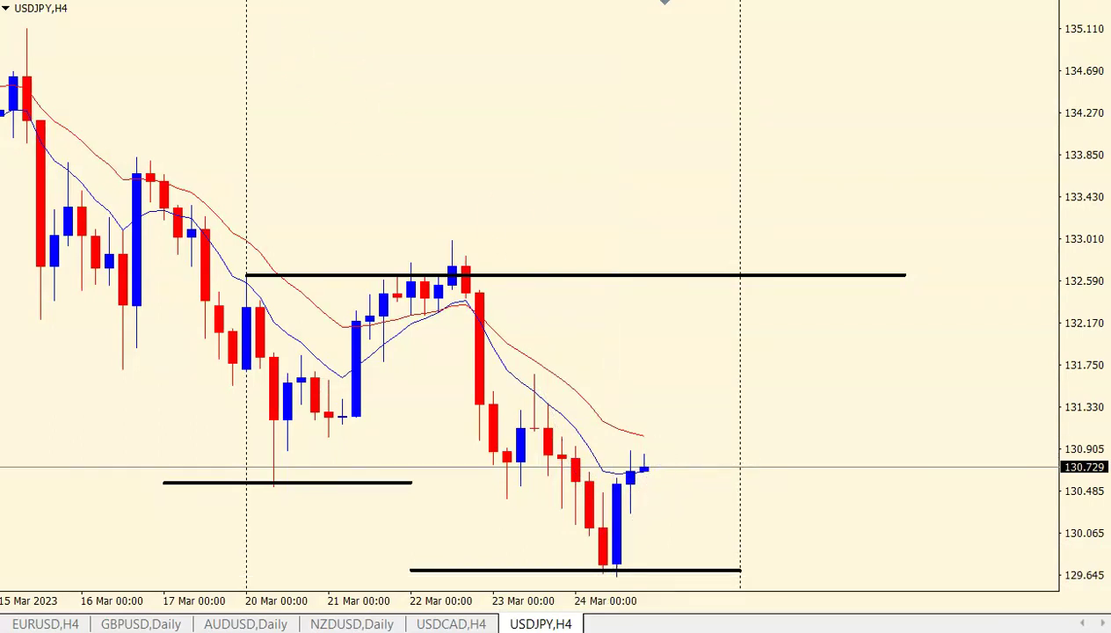
mouse_move(535, 378)
left_mouse_down()
mouse_move(612, 576)
mouse_move(603, 571)
left_mouse_up()
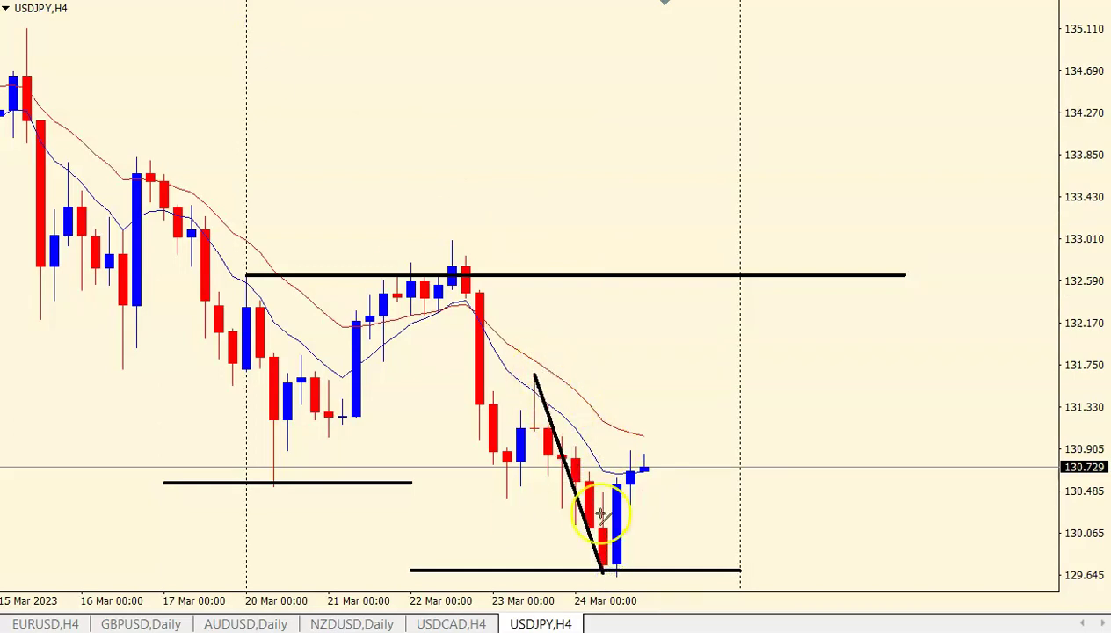
left_click_drag(603, 449, 725, 448)
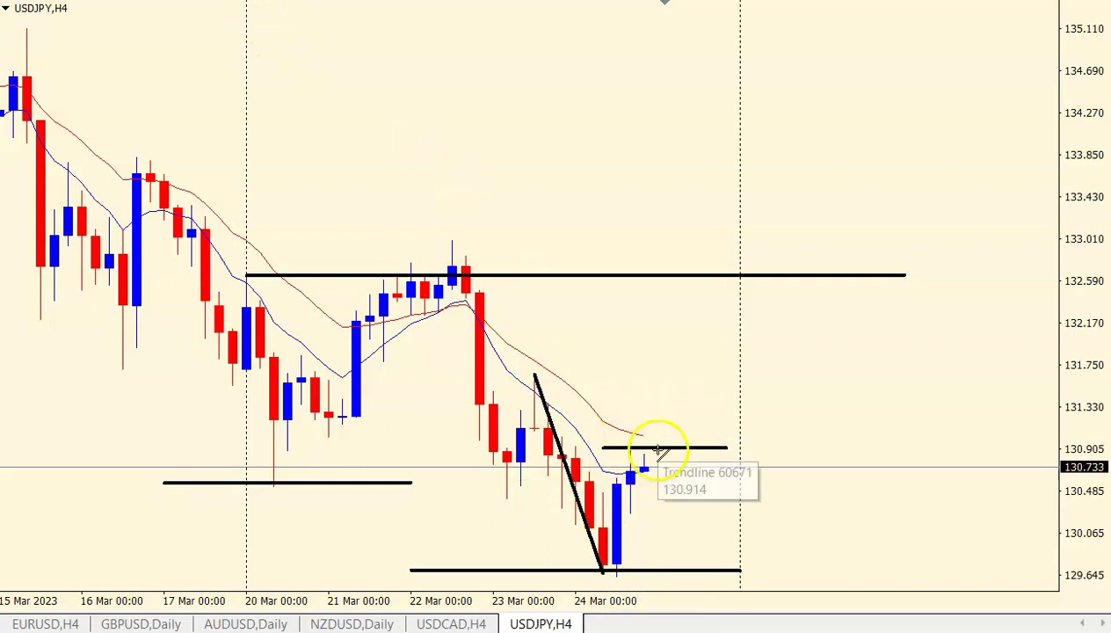
left_click_drag(603, 570, 660, 451)
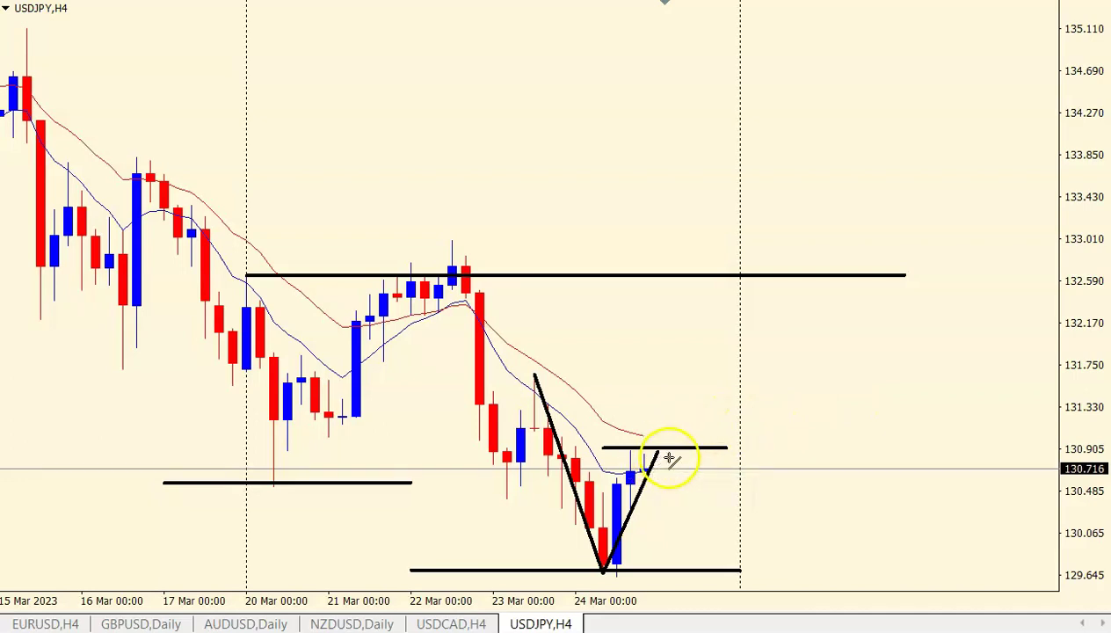
Step: Draw a falling projection line from the rising line's end down to about 129.76, just above the lower support line
left_click_drag(695, 514, 707, 552)
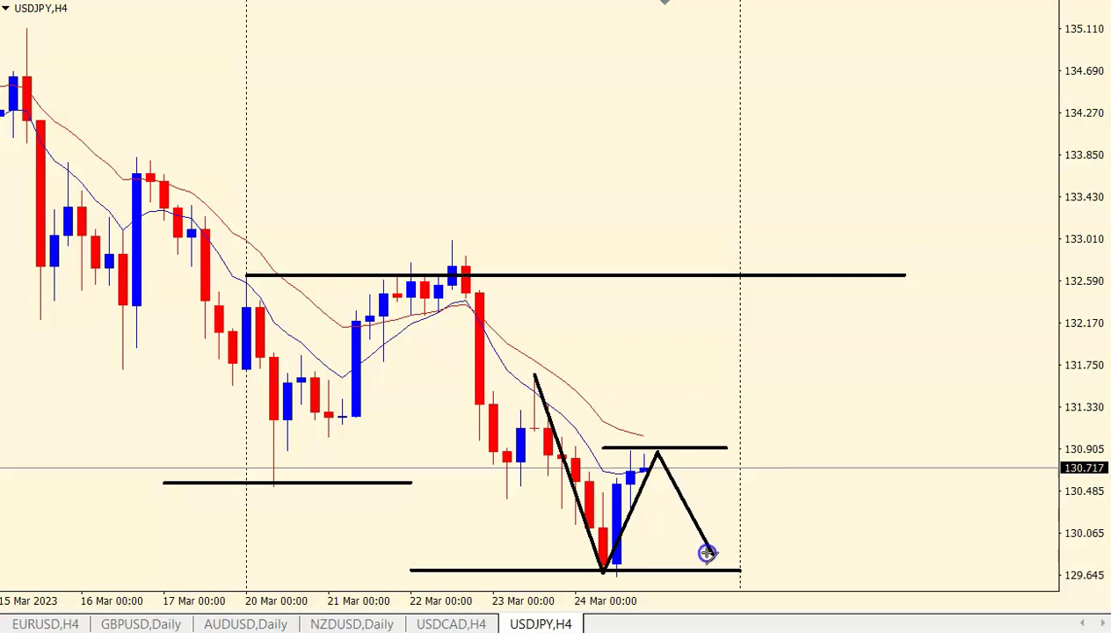
middle_click(672, 491)
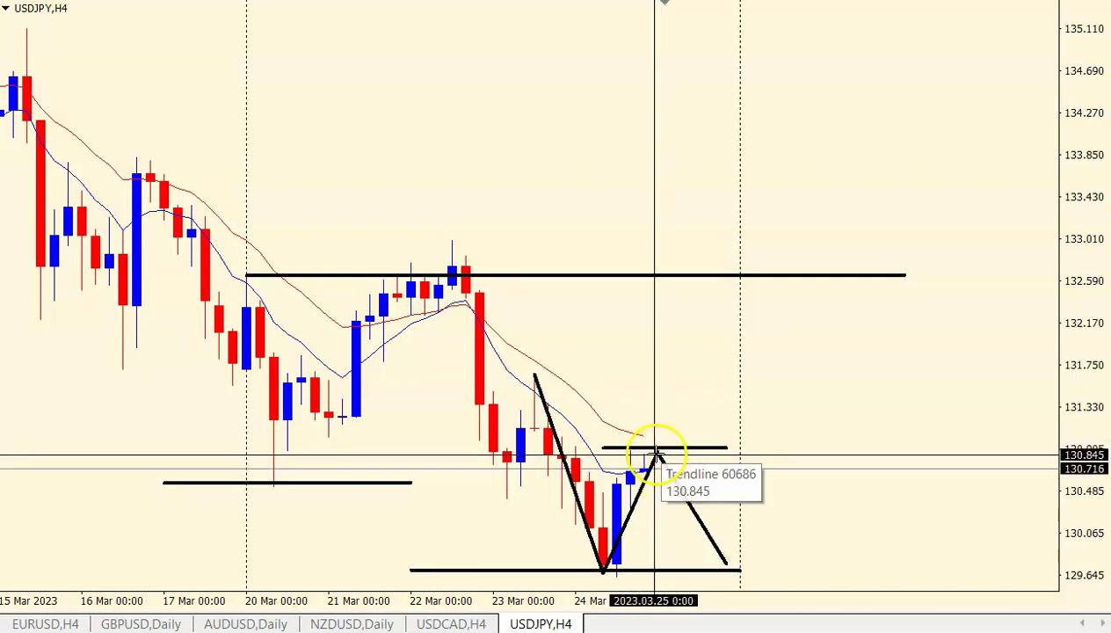
mouse_move(668, 462)
left_mouse_down()
mouse_move(693, 523)
mouse_move(732, 570)
mouse_move(617, 571)
mouse_move(771, 569)
mouse_move(731, 570)
left_mouse_up()
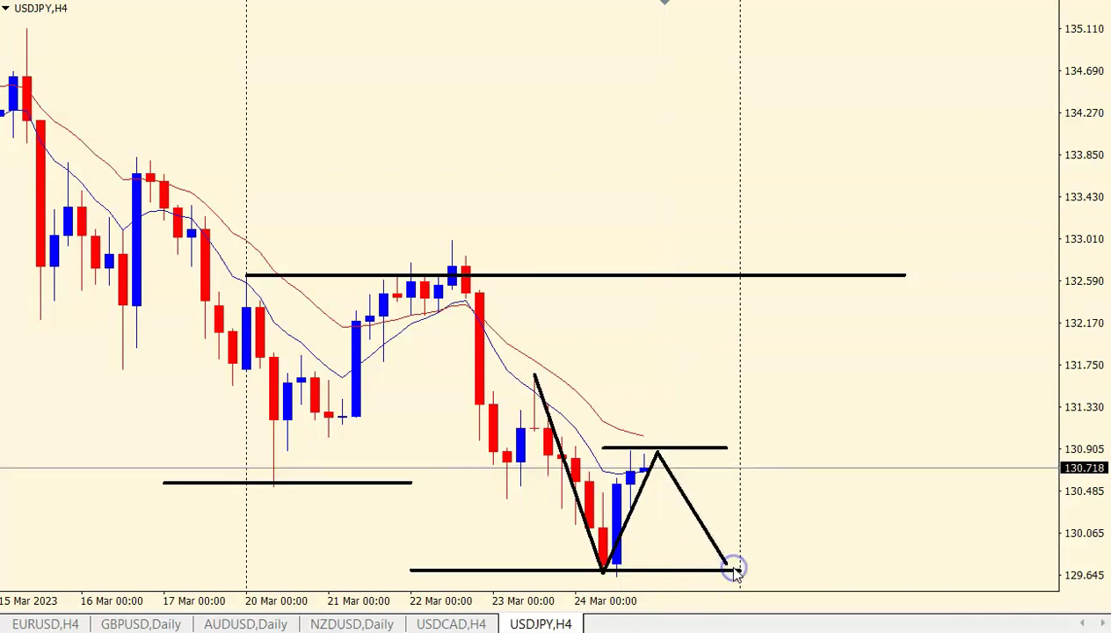
Step: Draw a short horizontal line at about 131.38 across the 23 March swing high
left_click(245, 2)
mouse_move(506, 403)
left_mouse_down()
mouse_move(600, 402)
mouse_move(590, 401)
left_mouse_up()
left_click(545, 2)
middle_click(577, 205)
right_click(699, 364)
left_click(665, 2)
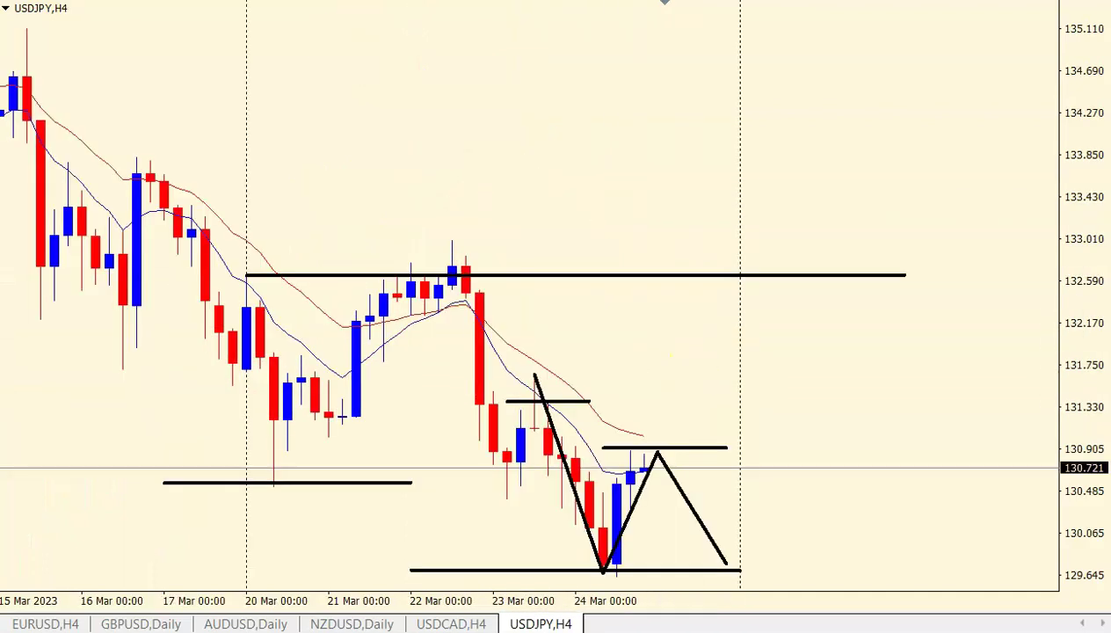